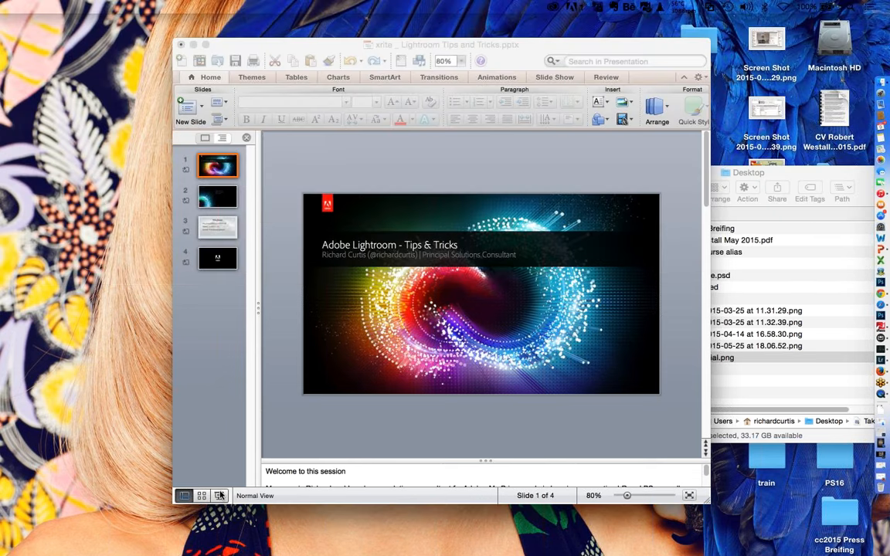
# Step: Present the slide show from the title slide to the "Coming up..." agenda slide and end it
pyautogui.click(220, 495)
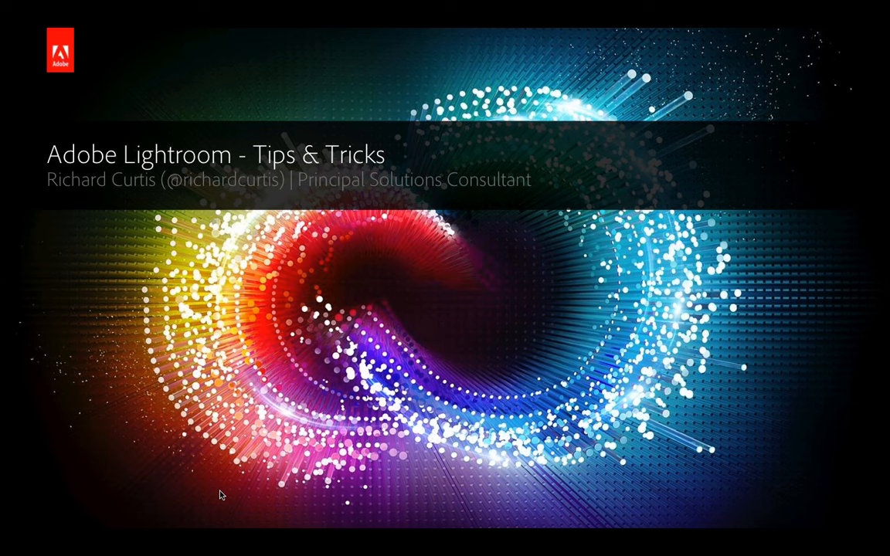
pyautogui.press('Right')
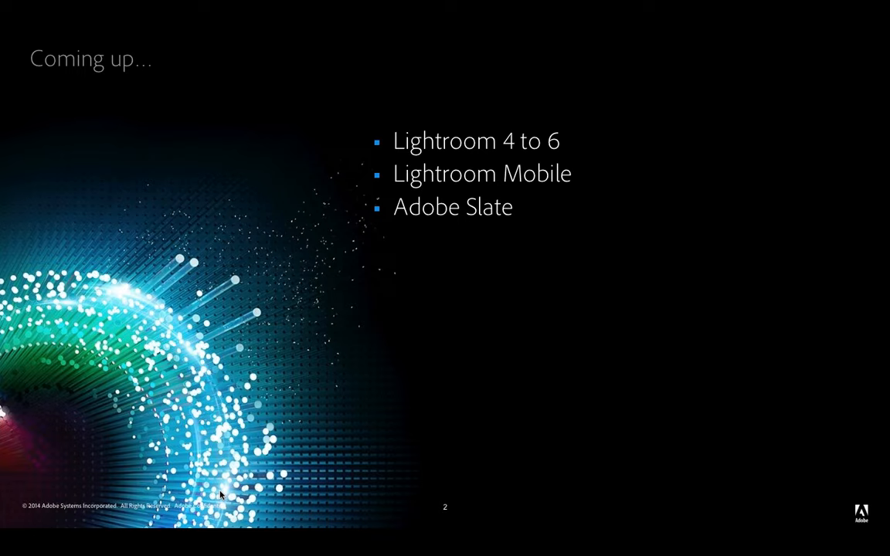
pyautogui.press('Escape')
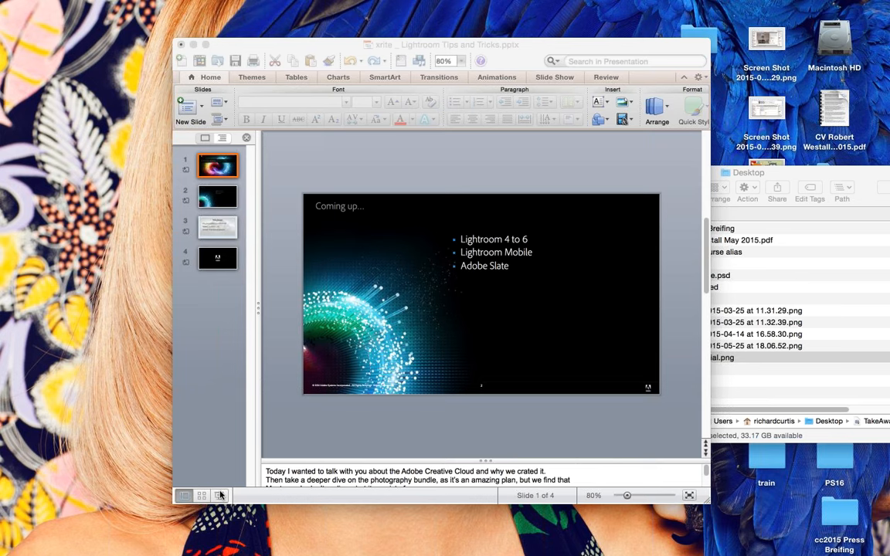
pyautogui.click(220, 495)
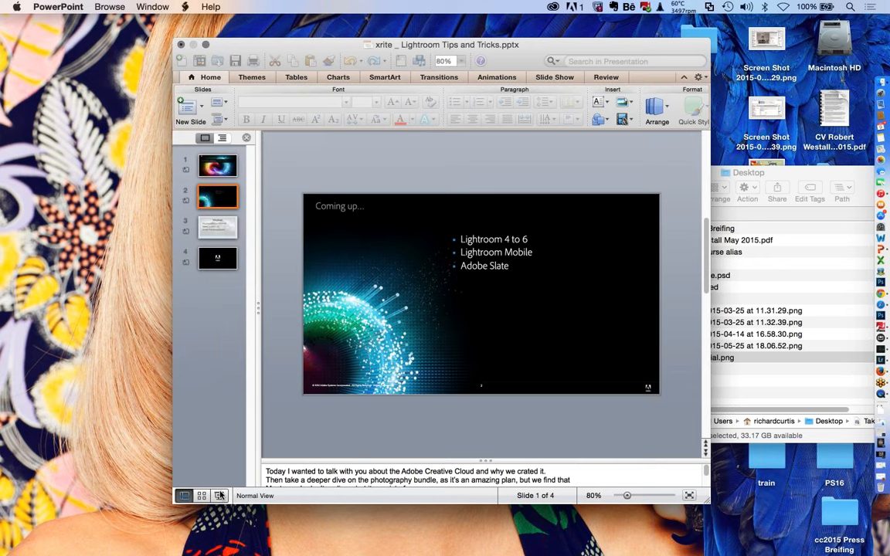
# Step: Switch to Lightroom and open the Eiffel Tower photo _DSF1093.dng in Loupe view with the info overlay hidden
pyautogui.click(879, 360)
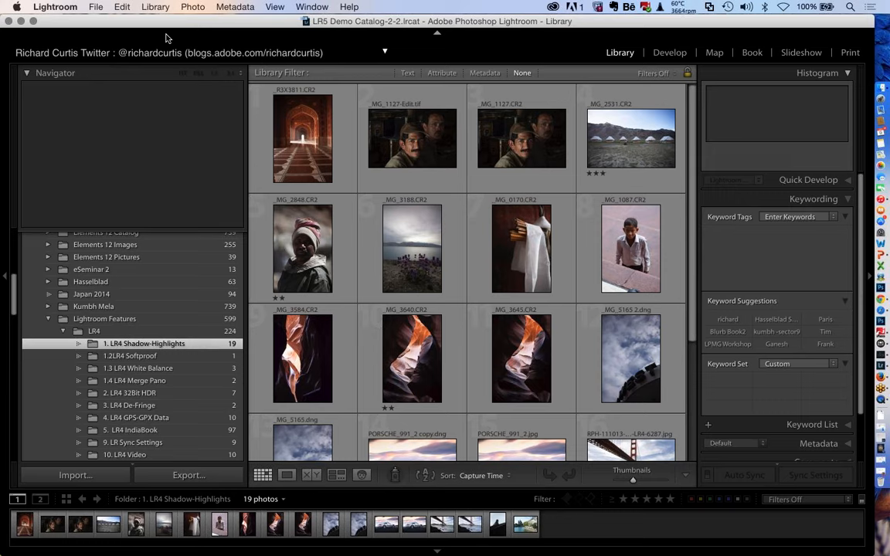
pyautogui.click(369, 100)
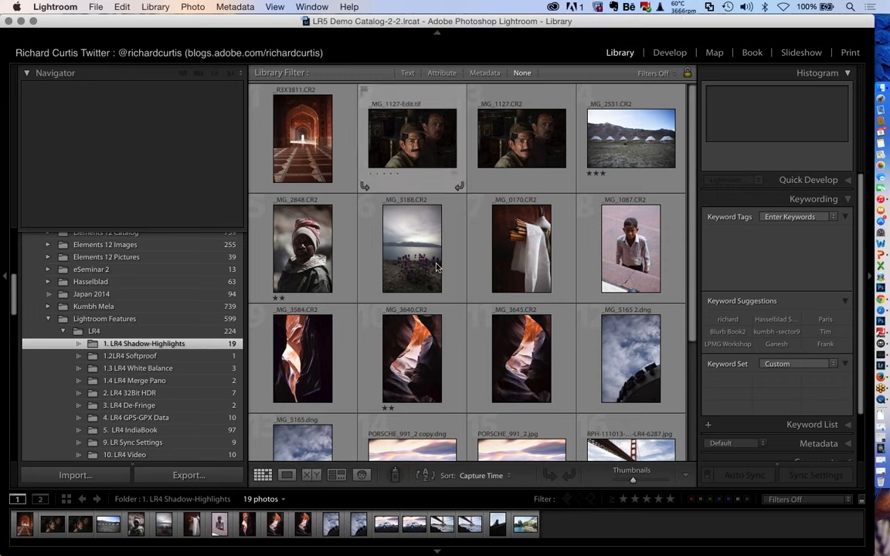
pyautogui.moveTo(441, 282)
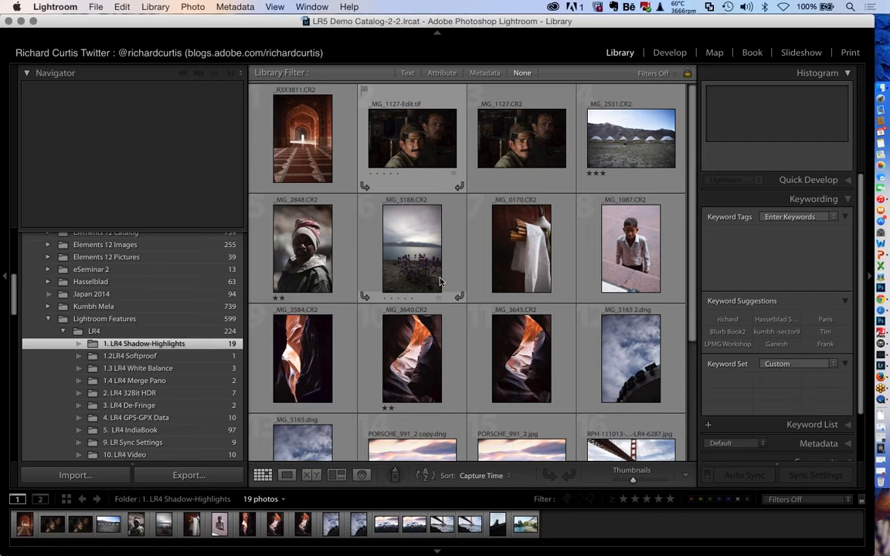
pyautogui.scroll(-3, 411, 373)
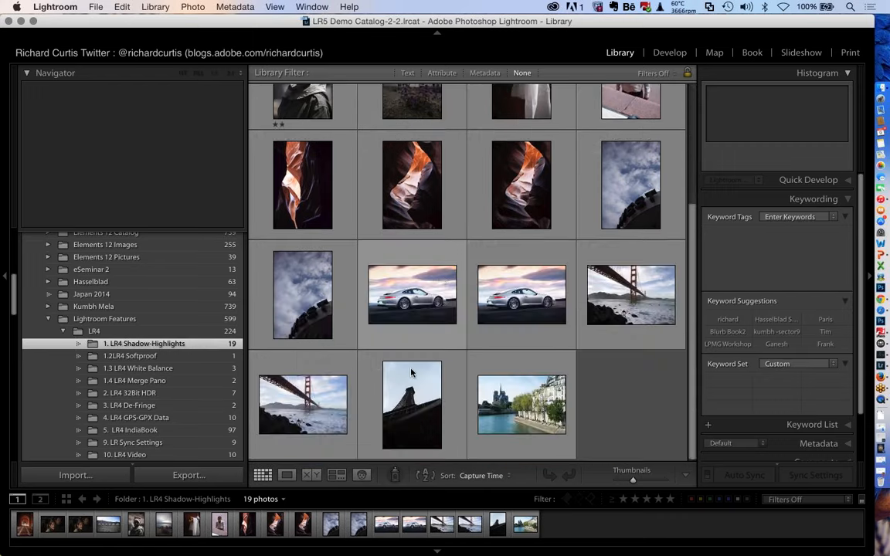
pyautogui.click(387, 420)
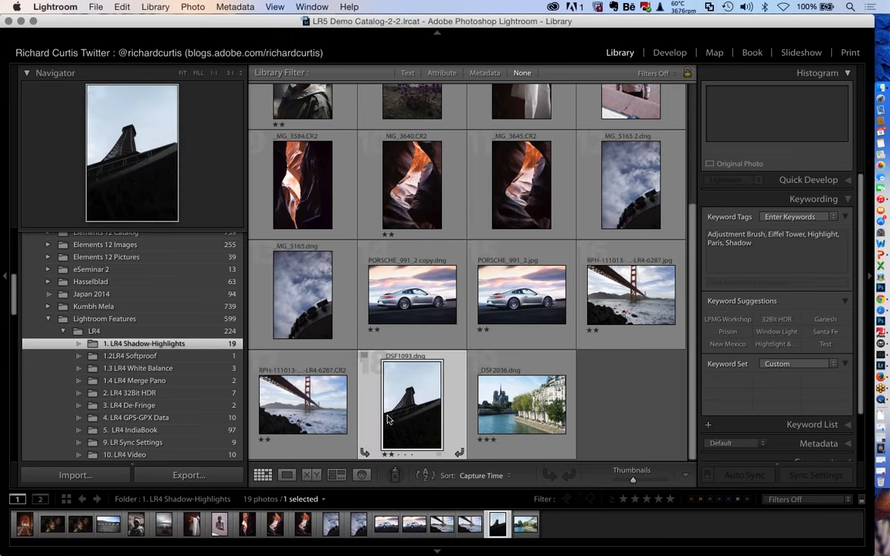
pyautogui.click(286, 475)
pyautogui.press('i')
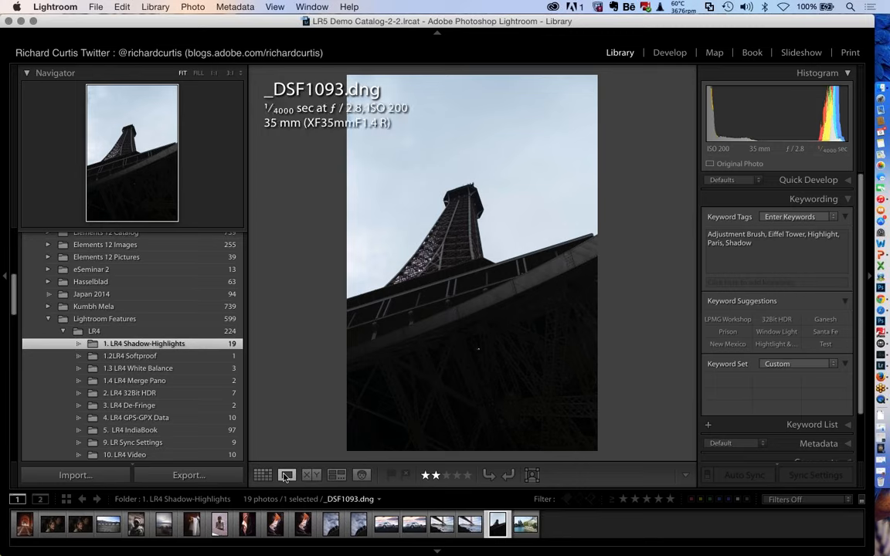
pyautogui.press('i')
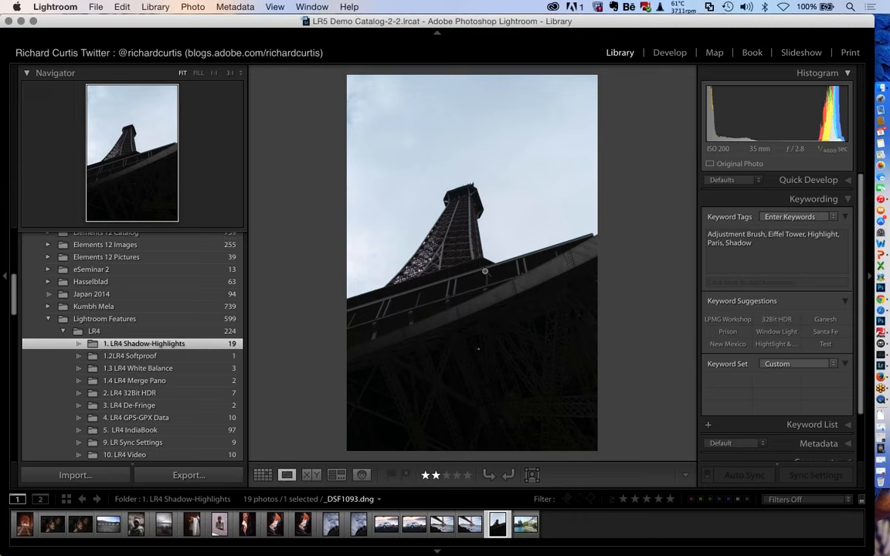
# Step: Open the Eiffel Tower photo in the Develop module and turn on the shadow and highlight clipping indicators
pyautogui.click(669, 53)
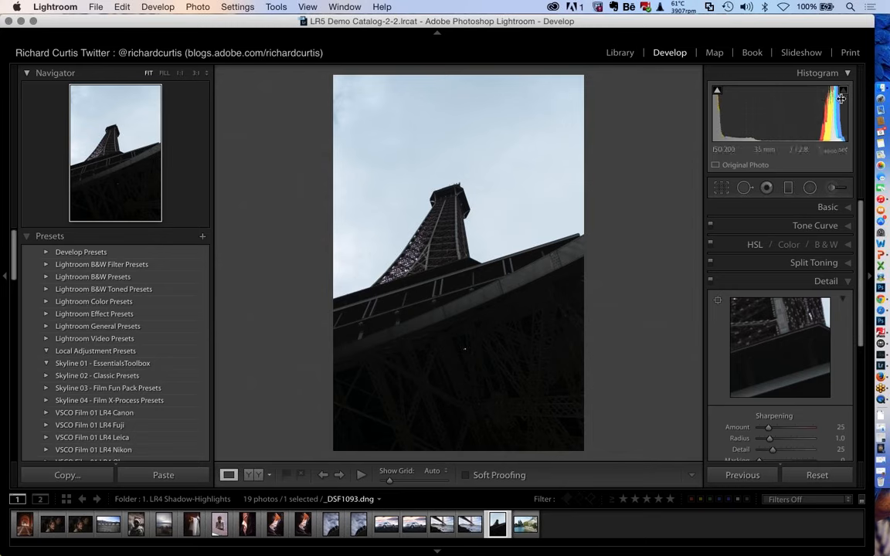
pyautogui.click(717, 93)
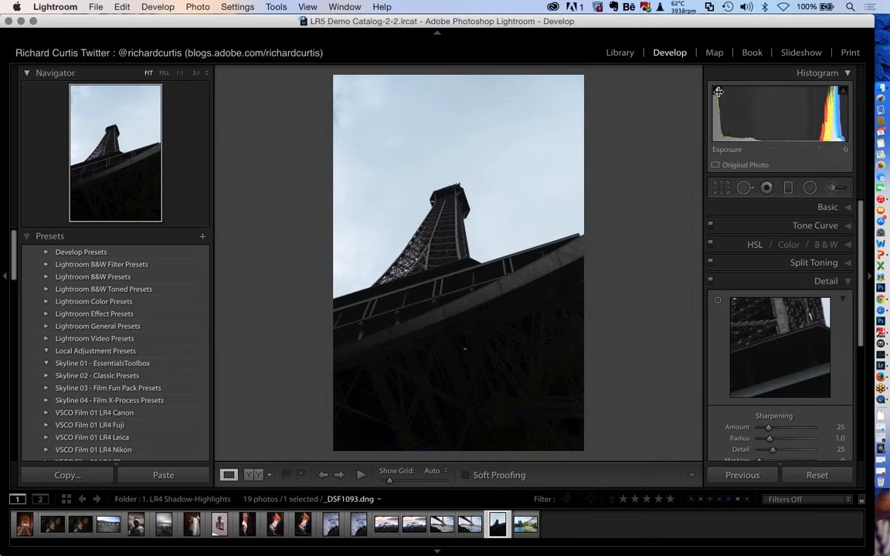
pyautogui.moveTo(717, 91)
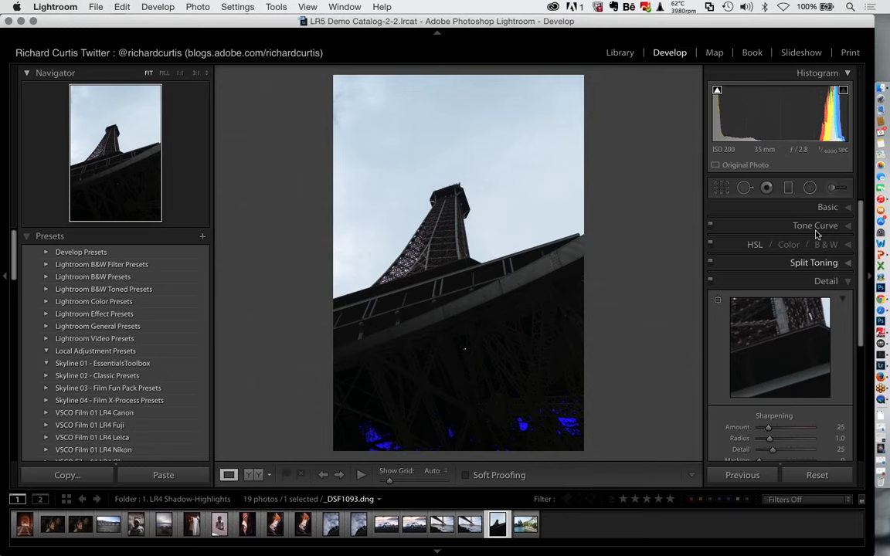
# Step: Show the Basic adjustments and set a custom white balance by sampling a neutral spot on the tower's dark metalwork
pyautogui.click(827, 208)
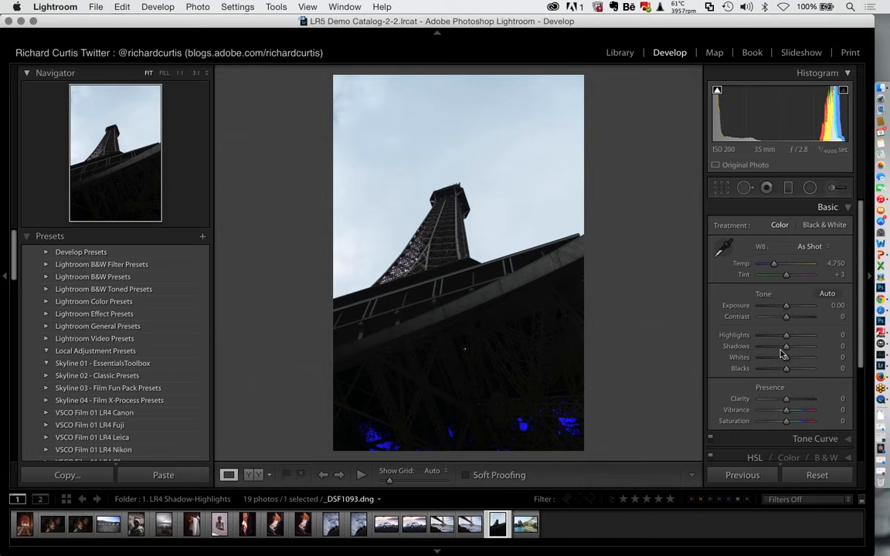
pyautogui.press('.')
pyautogui.press('.')
pyautogui.press('.')
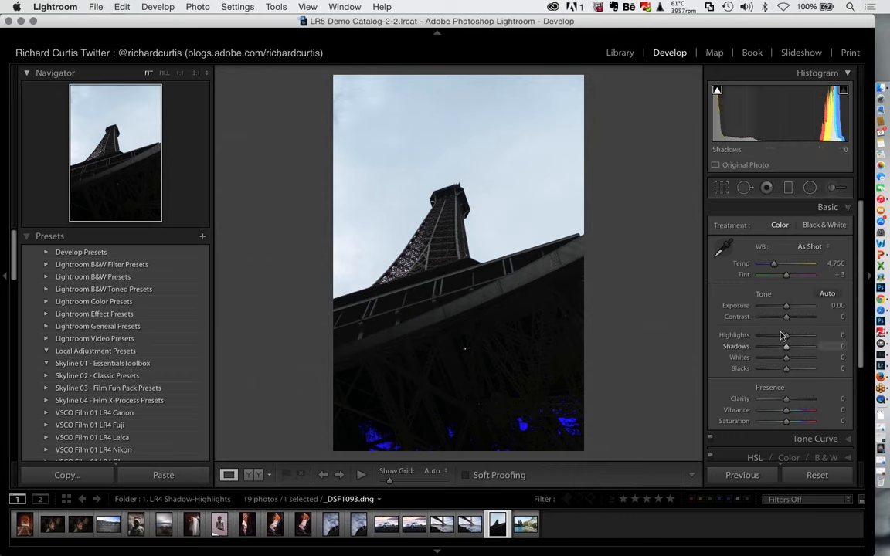
pyautogui.press(',')
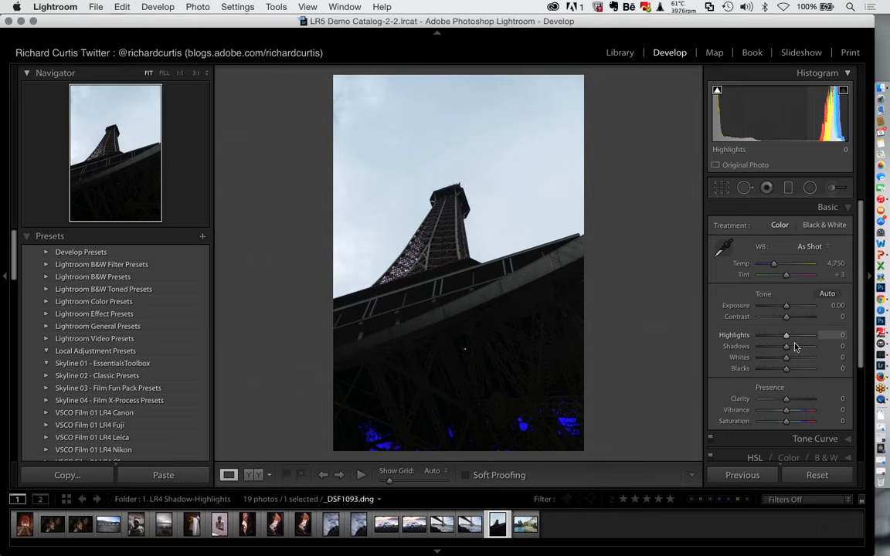
pyautogui.press('.')
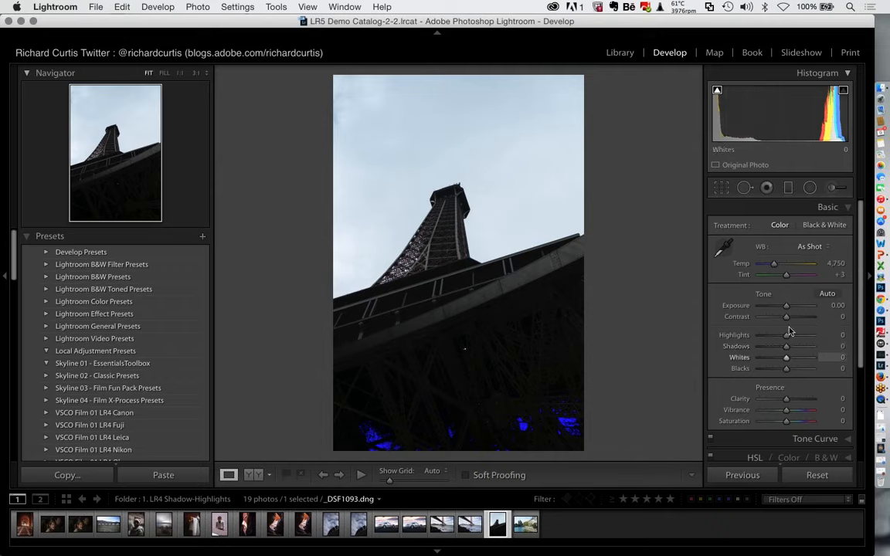
pyautogui.click(725, 248)
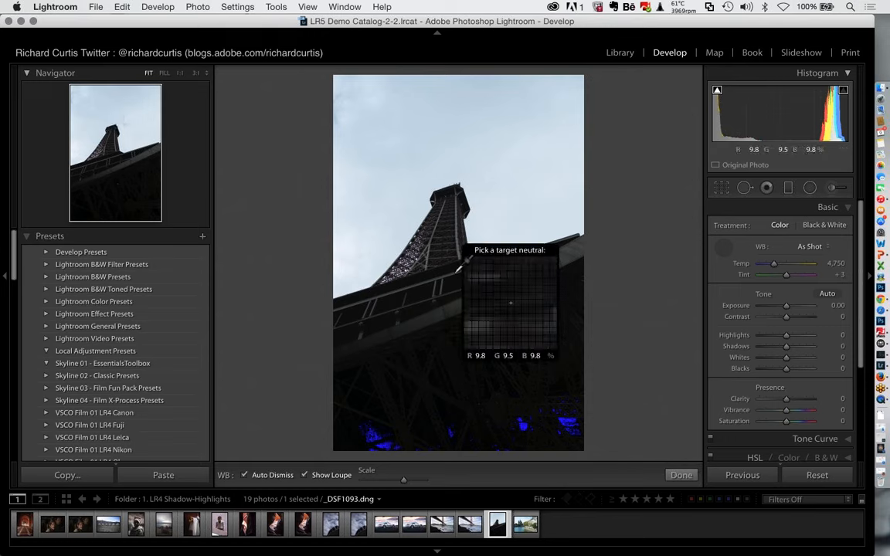
pyautogui.click(519, 270)
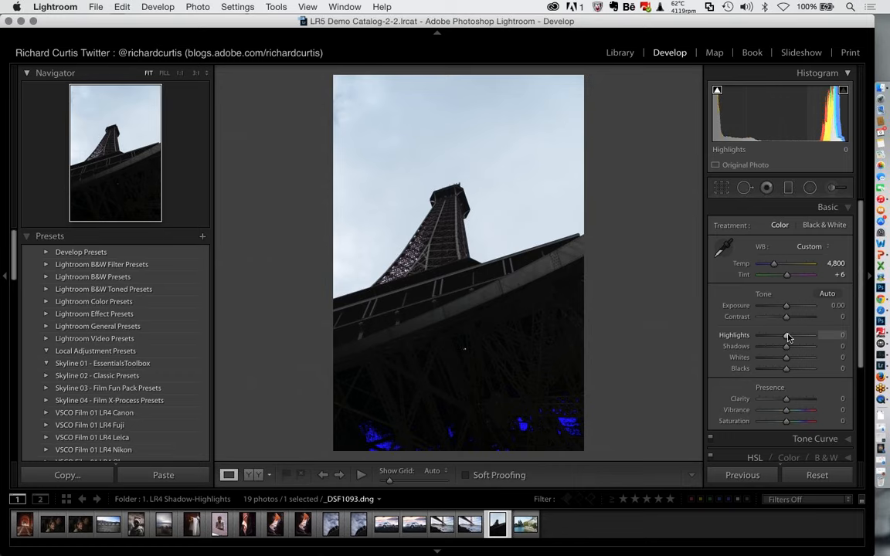
# Step: Set Highlights to -100 and Shadows to +52 to recover the sky and the dark ironwork
pyautogui.moveTo(788, 337); pyautogui.dragTo(748, 333)
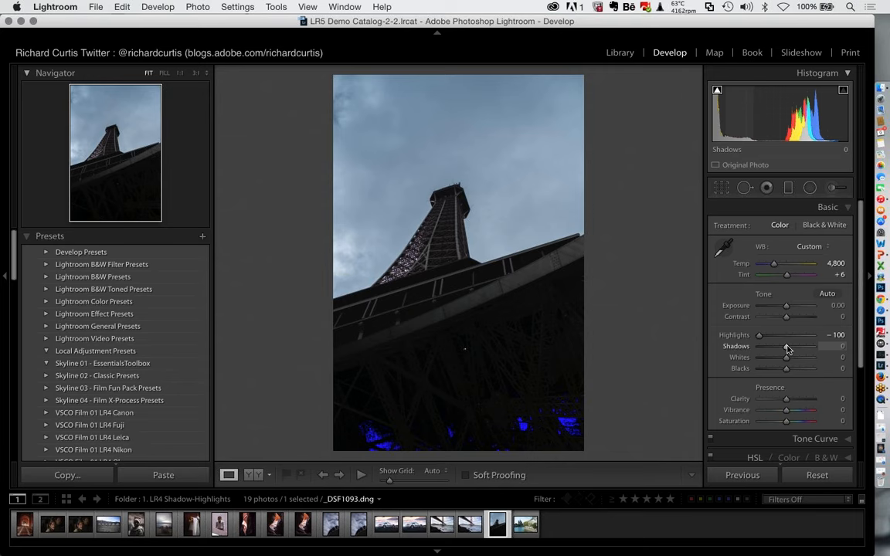
pyautogui.scroll(4, 825, 349)
pyautogui.scroll(15, 825, 348)
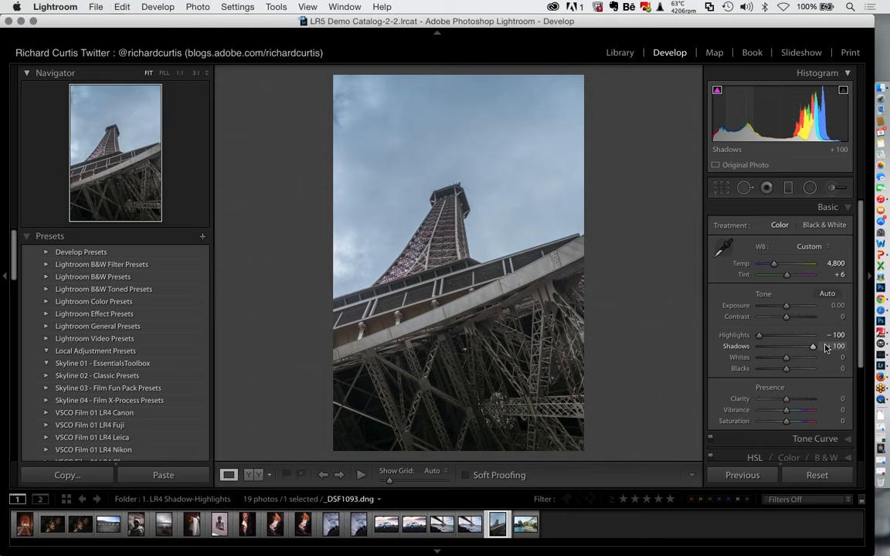
pyautogui.moveTo(802, 350); pyautogui.dragTo(800, 350)
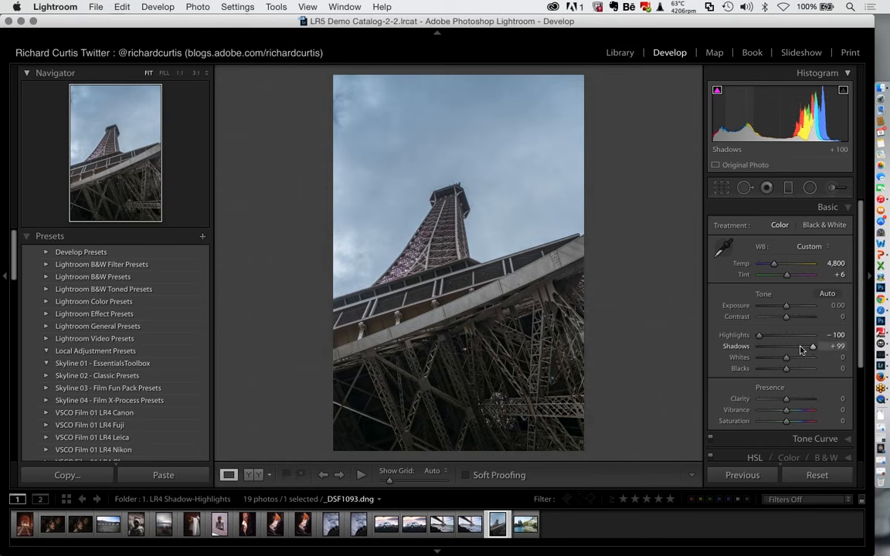
pyautogui.click(801, 350)
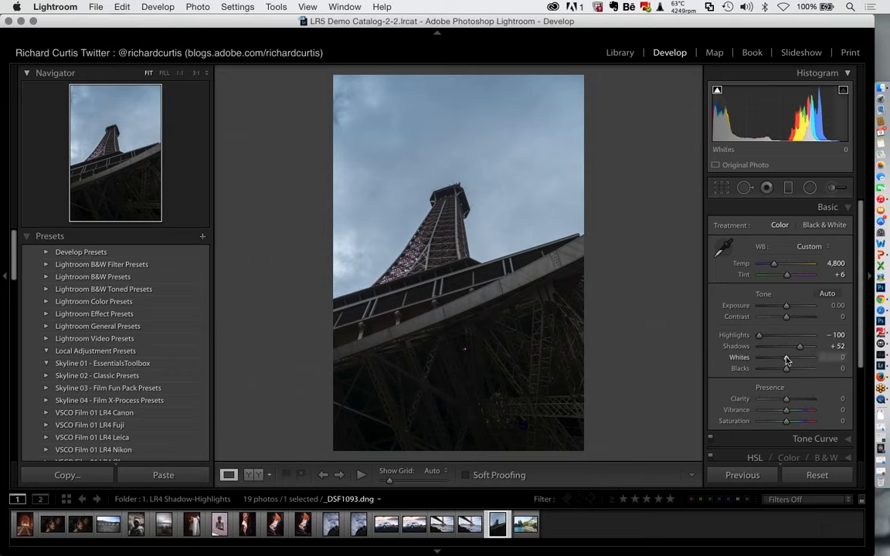
# Step: Set Whites to +36 and Blacks to -17 for the Eiffel Tower photo
pyautogui.press('Up')
pyautogui.moveTo(776, 360); pyautogui.dragTo(795, 361)
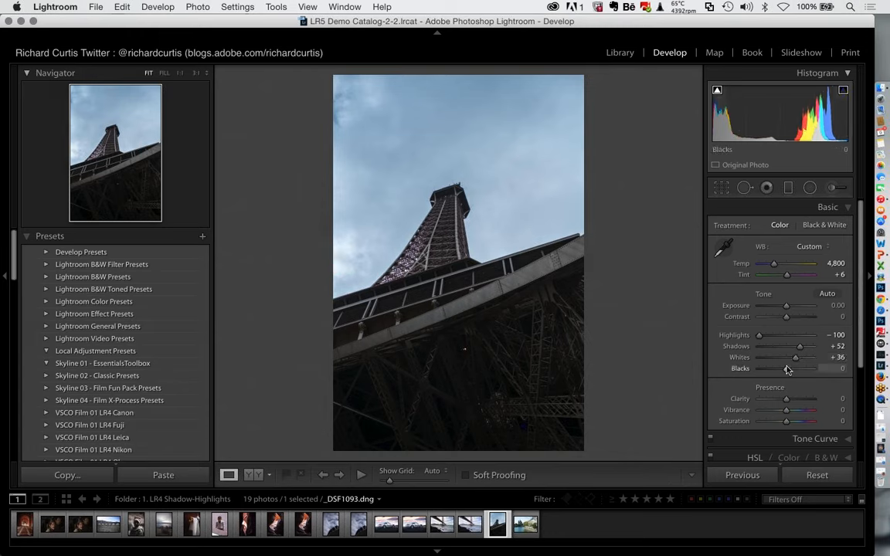
pyautogui.moveTo(787, 370); pyautogui.dragTo(780, 368)
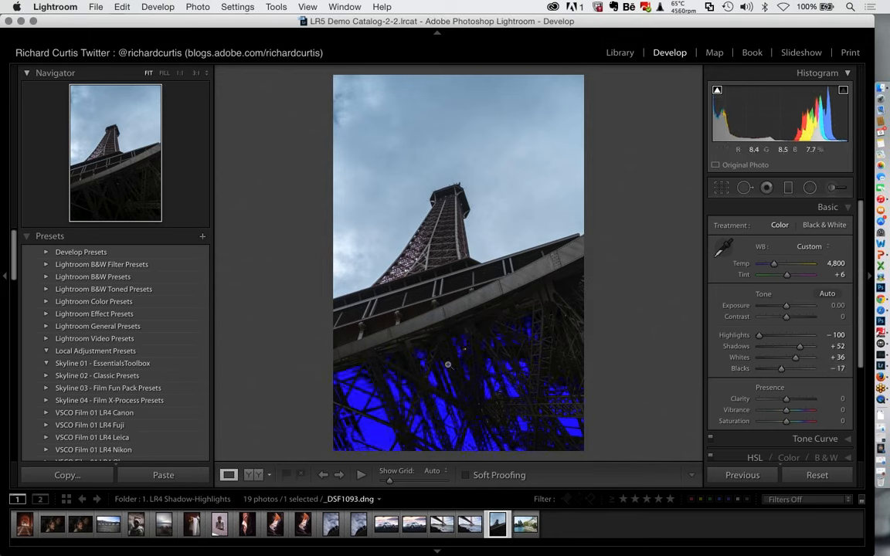
# Step: Turn off the clipping indicators and compare the photo before and after side by side, returning to Loupe view
pyautogui.press('j')
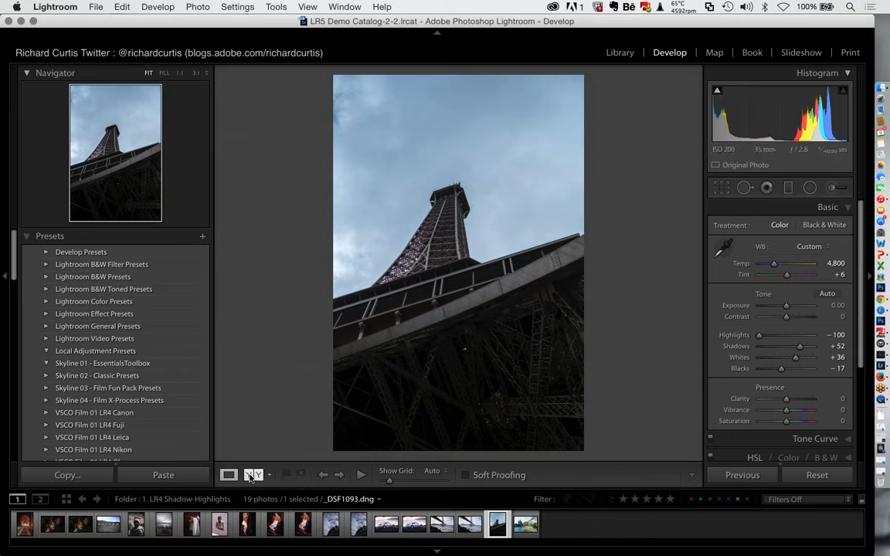
pyautogui.click(252, 475)
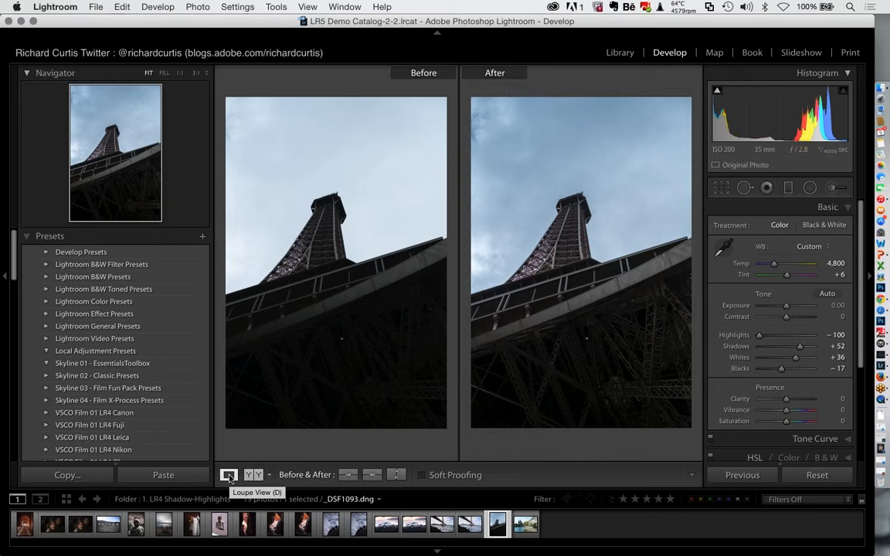
pyautogui.click(229, 475)
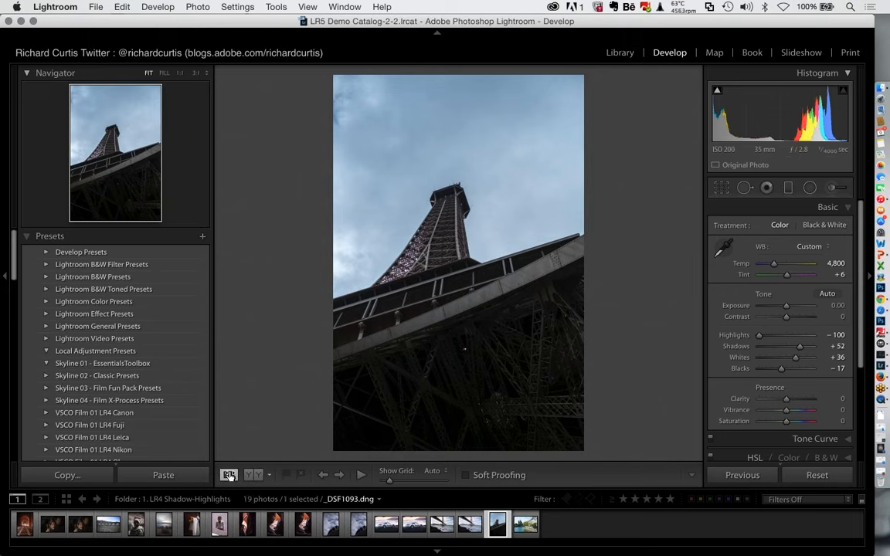
# Step: Increase the photo's Clarity to +84
pyautogui.click(801, 399)
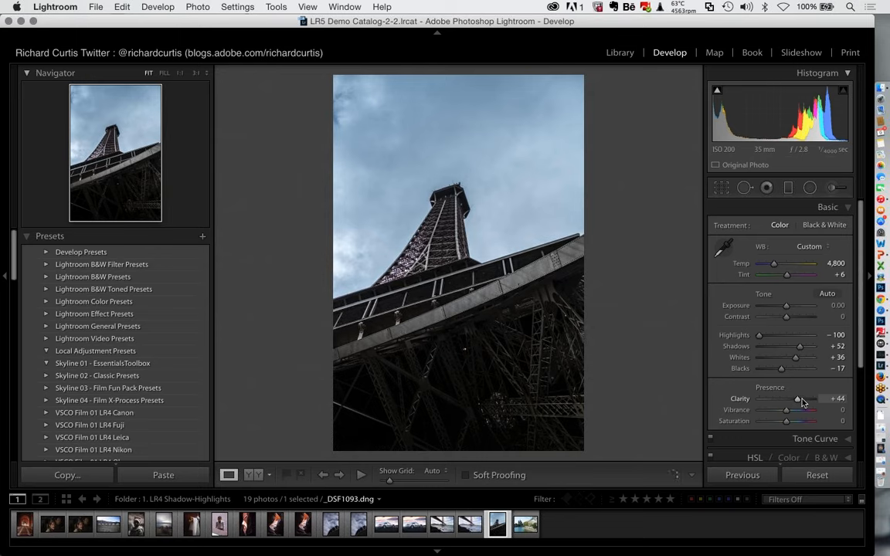
pyautogui.moveTo(802, 401); pyautogui.dragTo(803, 401)
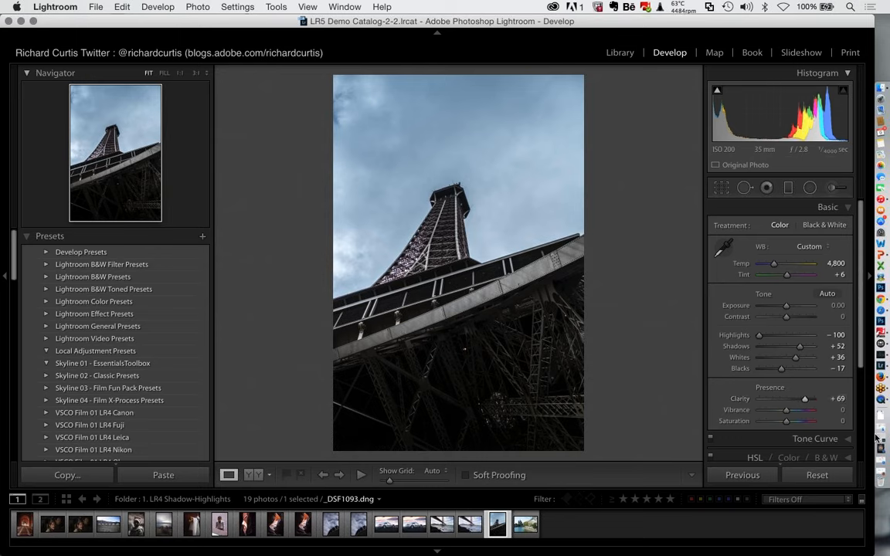
pyautogui.moveTo(782, 402); pyautogui.dragTo(794, 399)
pyautogui.click(799, 400)
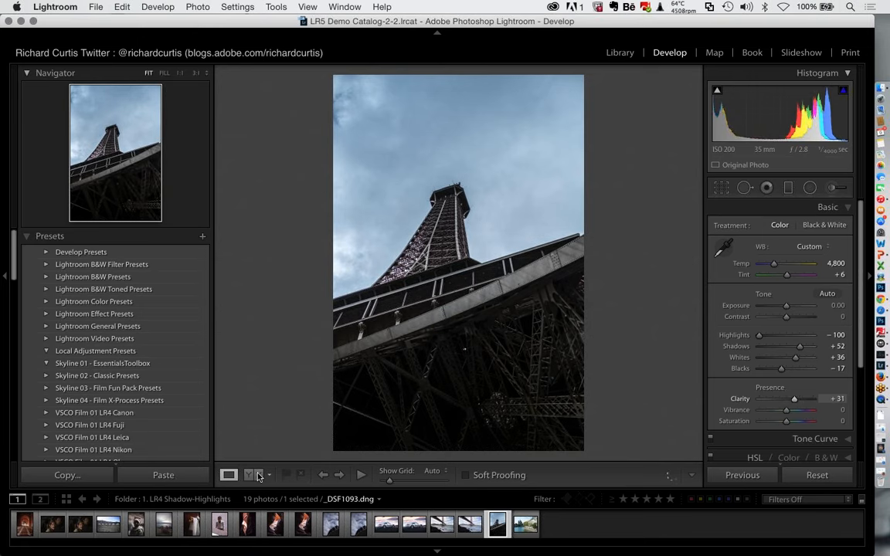
# Step: Check the Clarity edit in the before-and-after comparison and return to the photo in the Library module
pyautogui.click(259, 476)
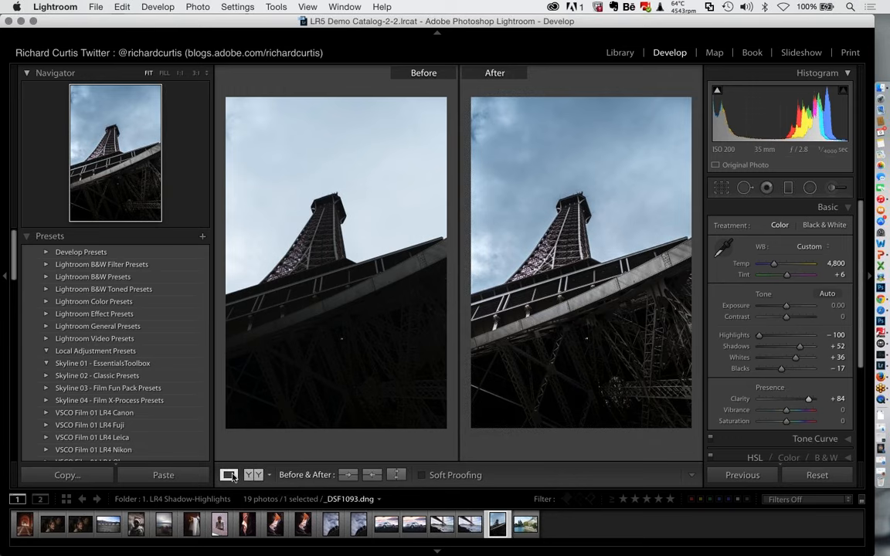
pyautogui.click(230, 475)
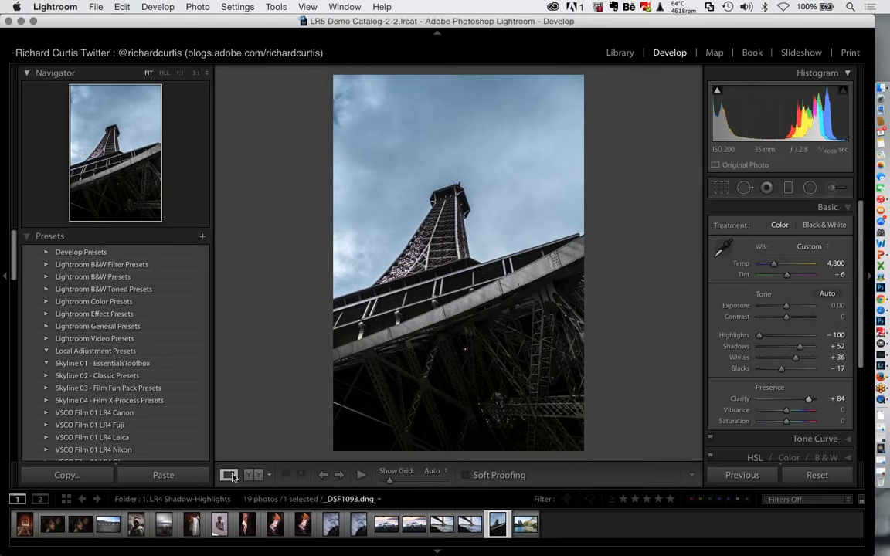
pyautogui.click(619, 53)
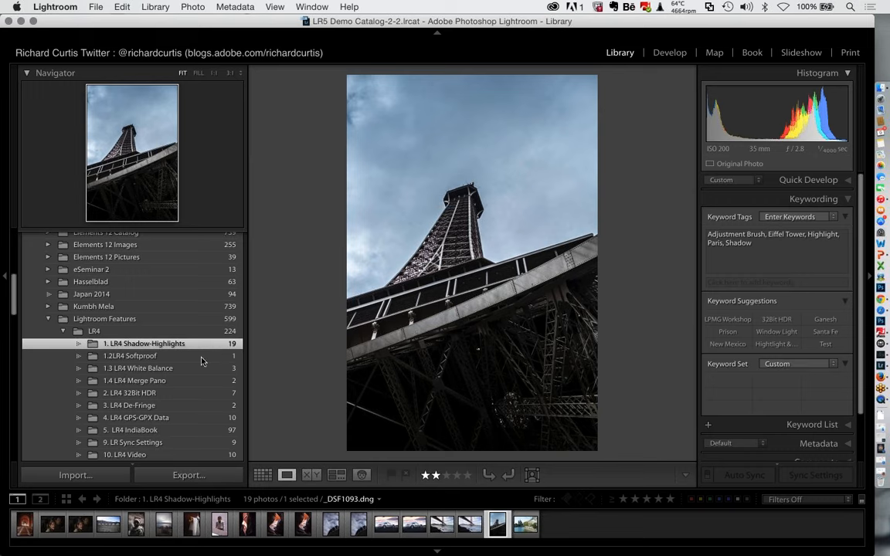
# Step: Open the street market photo from the 1.3 LR4 White Balance folder in Develop and apply a diagonal graduated filter from its lower-left corner
pyautogui.click(136, 369)
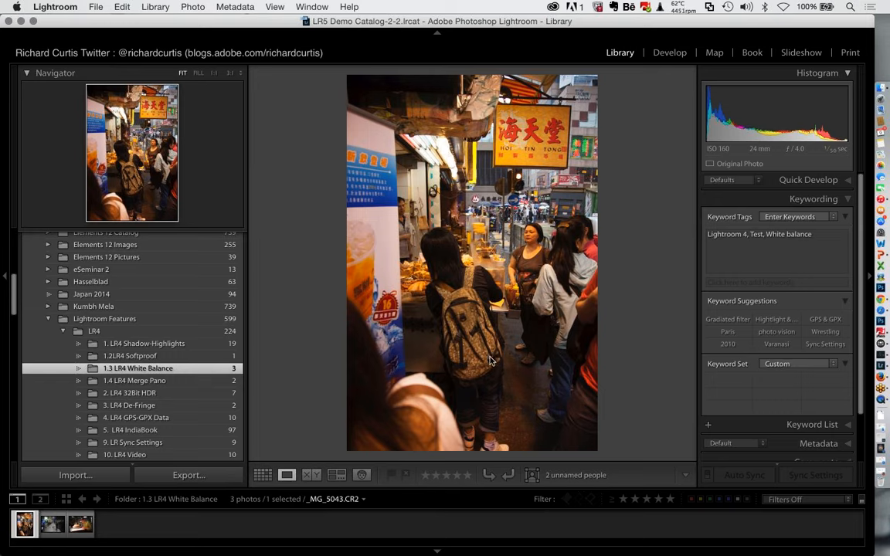
pyautogui.click(669, 52)
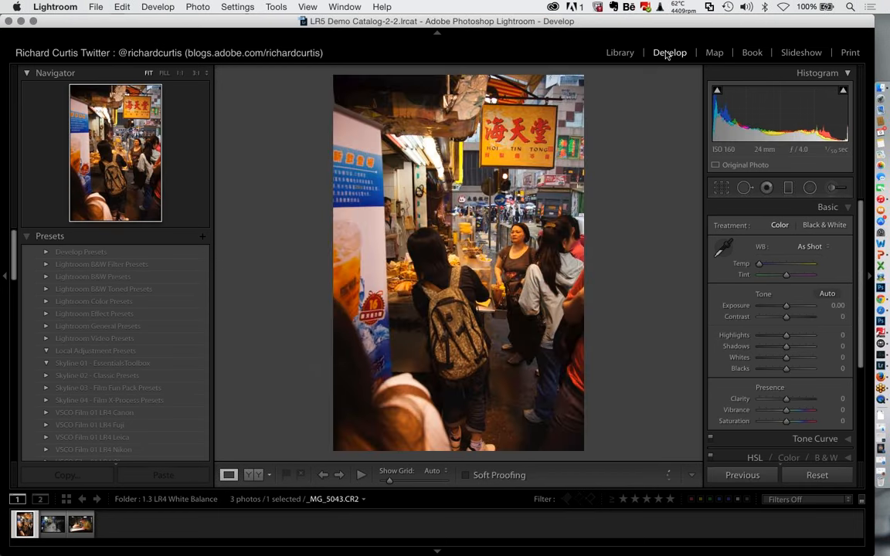
pyautogui.click(788, 188)
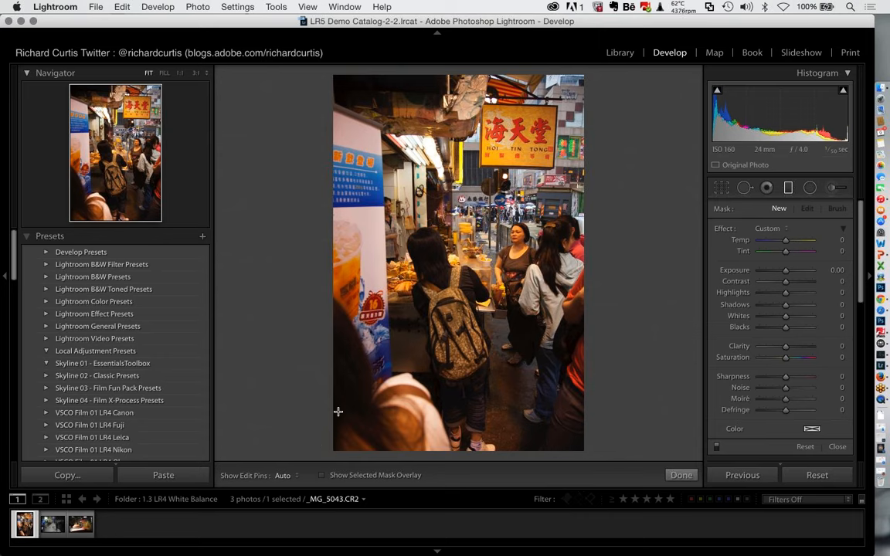
pyautogui.moveTo(337, 412); pyautogui.dragTo(309, 458)
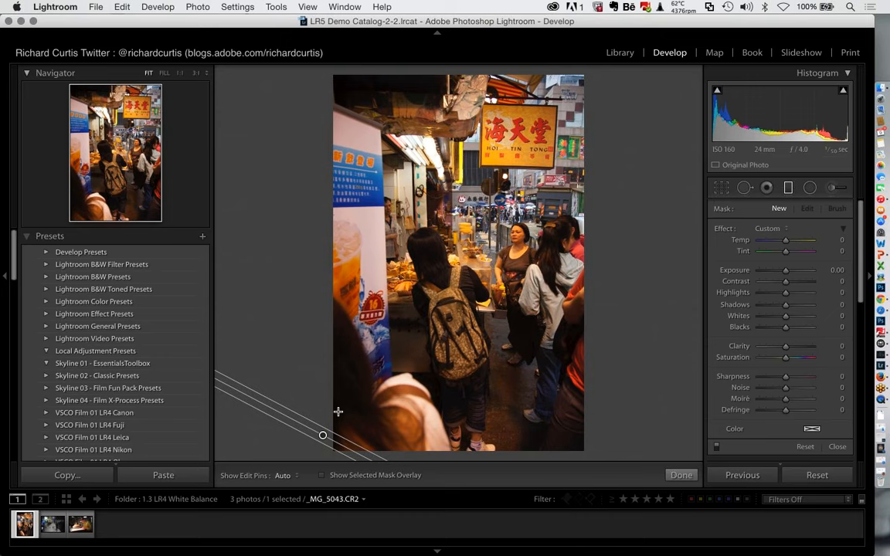
pyautogui.moveTo(337, 411); pyautogui.dragTo(378, 363)
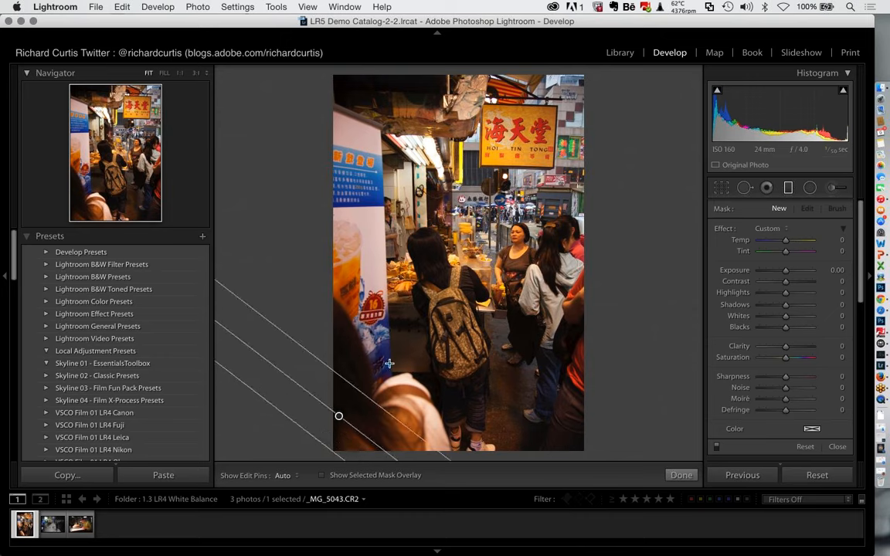
pyautogui.moveTo(338, 417); pyautogui.dragTo(352, 404)
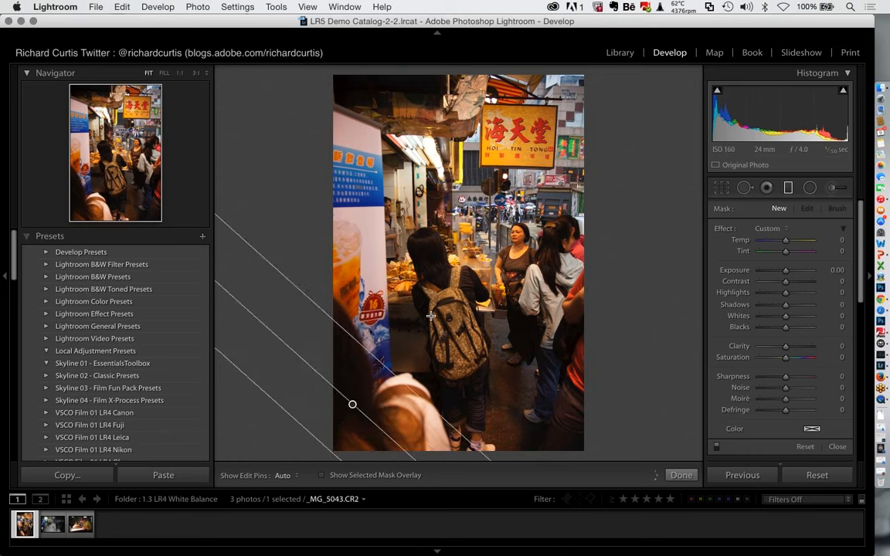
pyautogui.moveTo(431, 315); pyautogui.dragTo(556, 163)
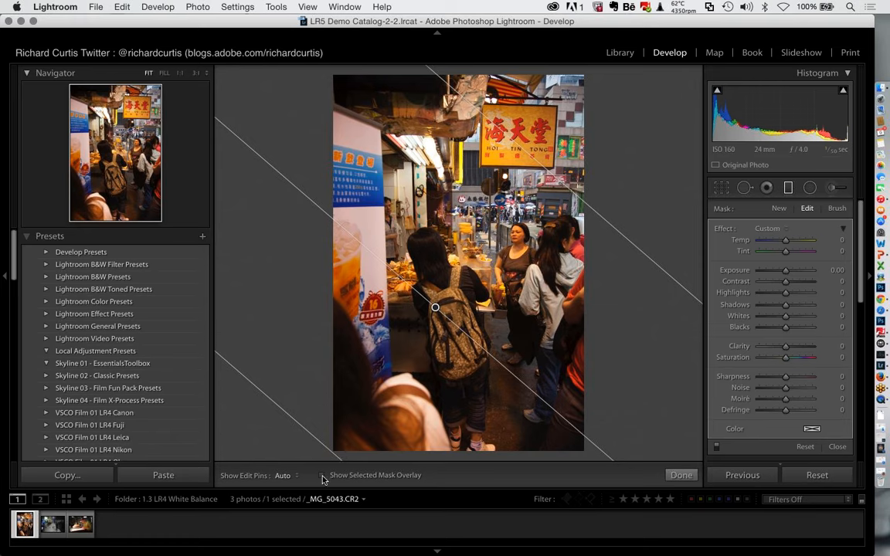
# Step: Examine the graduated filter's mask overlay and the edit pin display options, keeping the overlay hidden and the pins on Auto
pyautogui.click(323, 476)
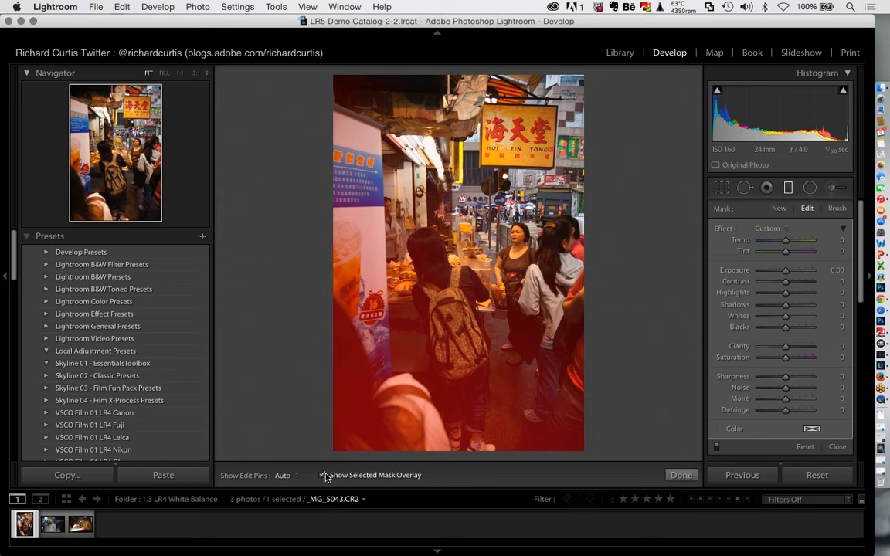
pyautogui.click(323, 475)
pyautogui.click(296, 476)
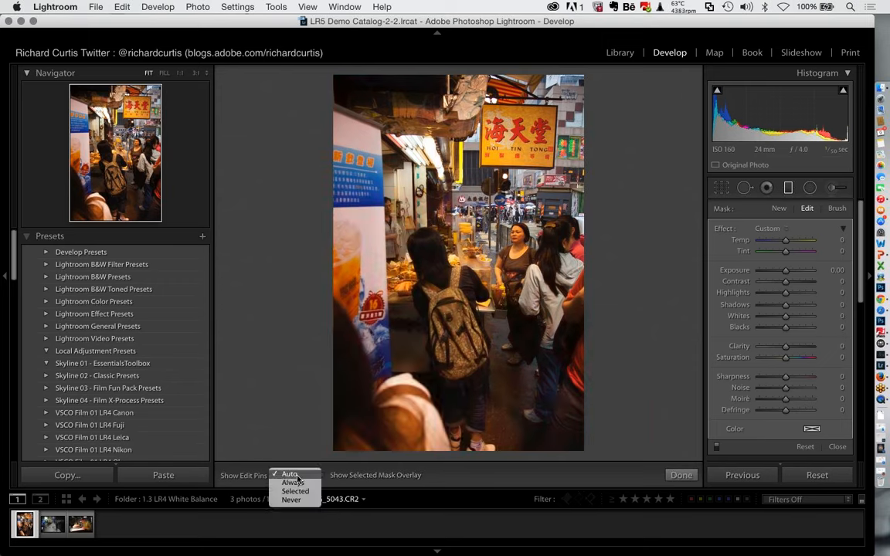
pyautogui.click(246, 472)
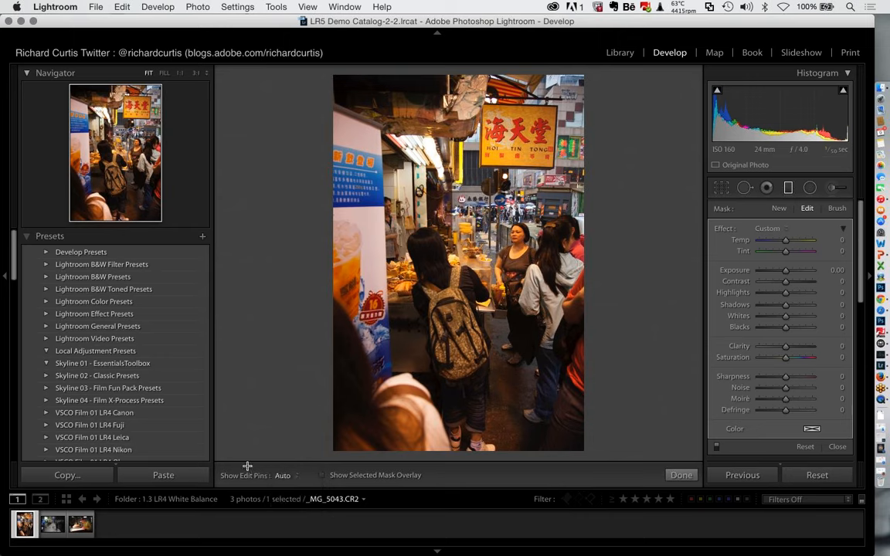
# Step: Cool the graduated filter area by setting its Temp to -100
pyautogui.moveTo(414, 258)
pyautogui.moveTo(787, 242); pyautogui.dragTo(769, 242)
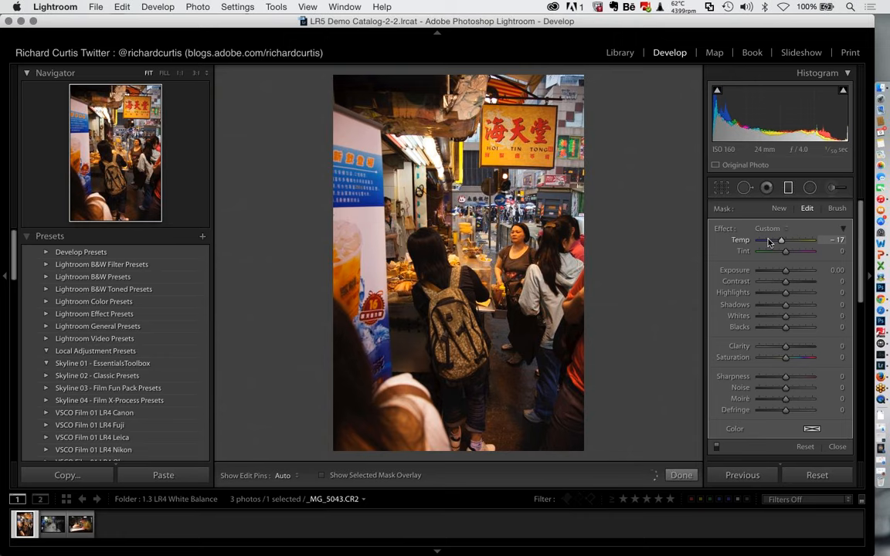
pyautogui.moveTo(768, 243); pyautogui.dragTo(750, 239)
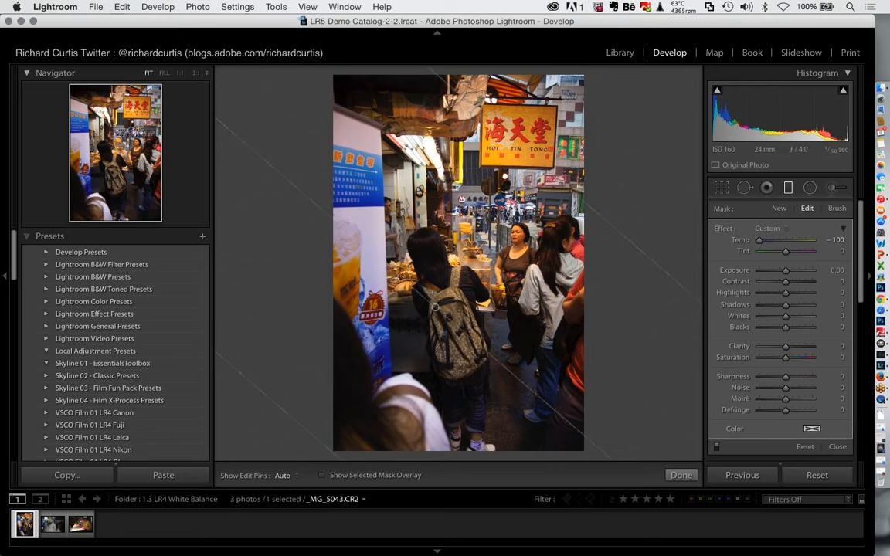
# Step: Reposition the graduated filter so its centre sits on the shoulder of the person with the backpack, and rotate it to a steeper diagonal
pyautogui.moveTo(435, 307); pyautogui.dragTo(441, 297)
pyautogui.moveTo(468, 245); pyautogui.dragTo(399, 334)
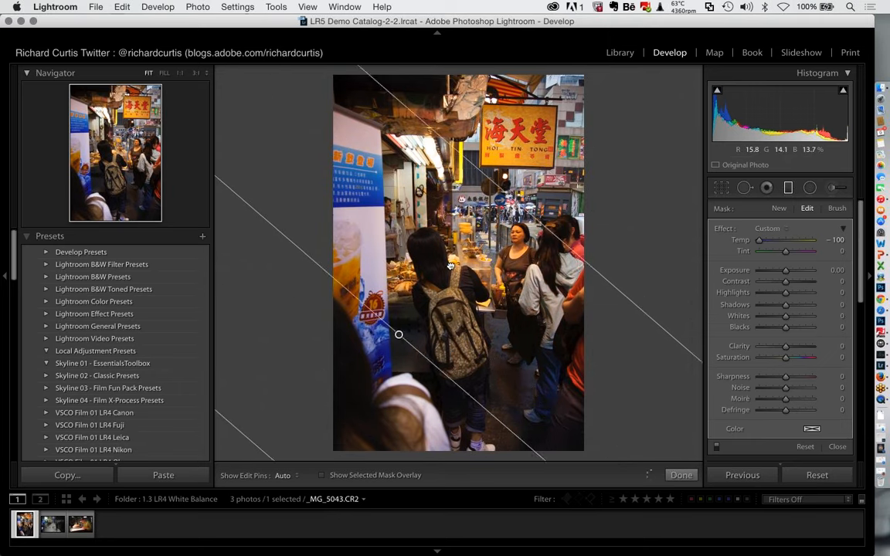
pyautogui.moveTo(451, 265); pyautogui.dragTo(438, 279)
pyautogui.moveTo(395, 253); pyautogui.dragTo(430, 266)
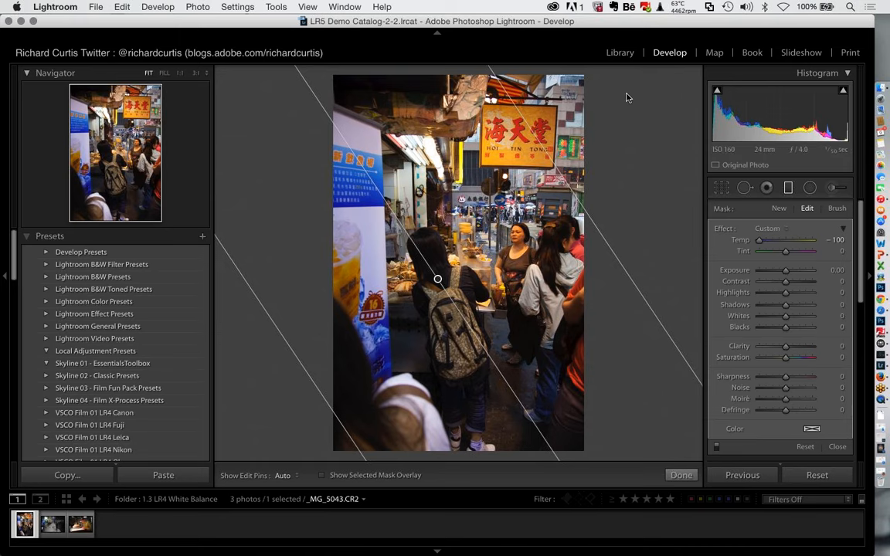
# Step: Open the Library's LR5 folder 1.Advanced Healing Brush and inspect the pale dry grass in the hillside photo at 1:1
pyautogui.click(622, 54)
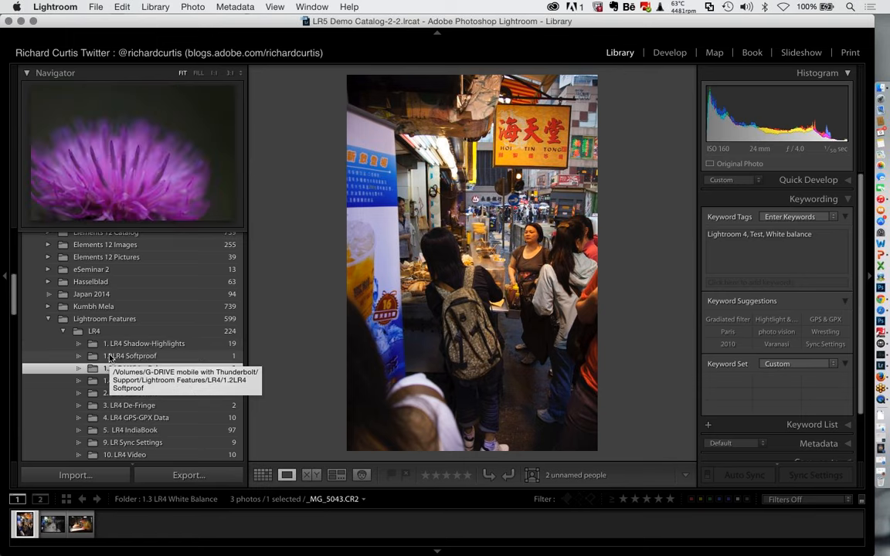
pyautogui.scroll(-5, 110, 358)
pyautogui.scroll(-5, 111, 358)
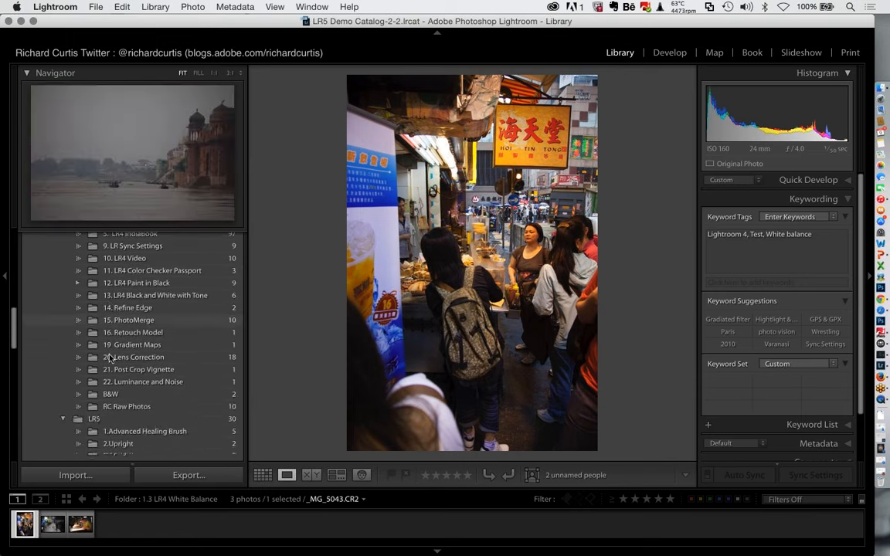
pyautogui.click(118, 353)
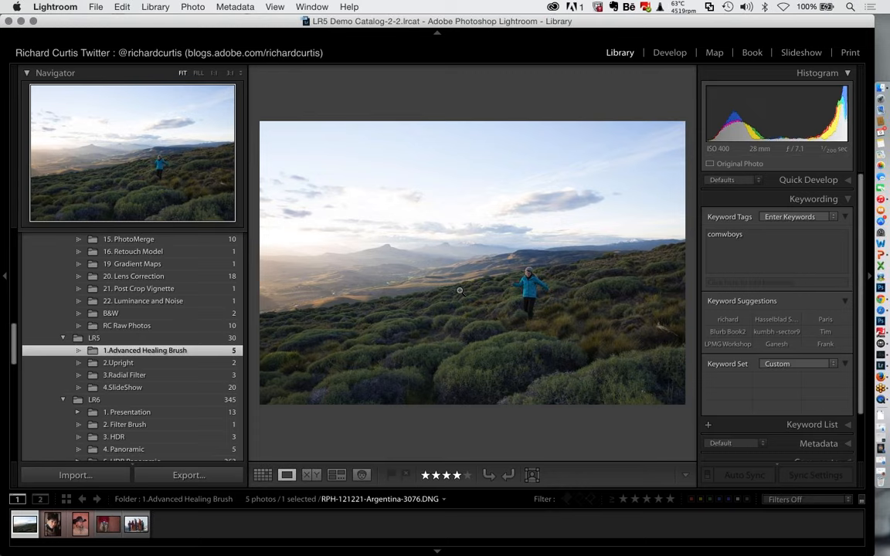
pyautogui.click(644, 318)
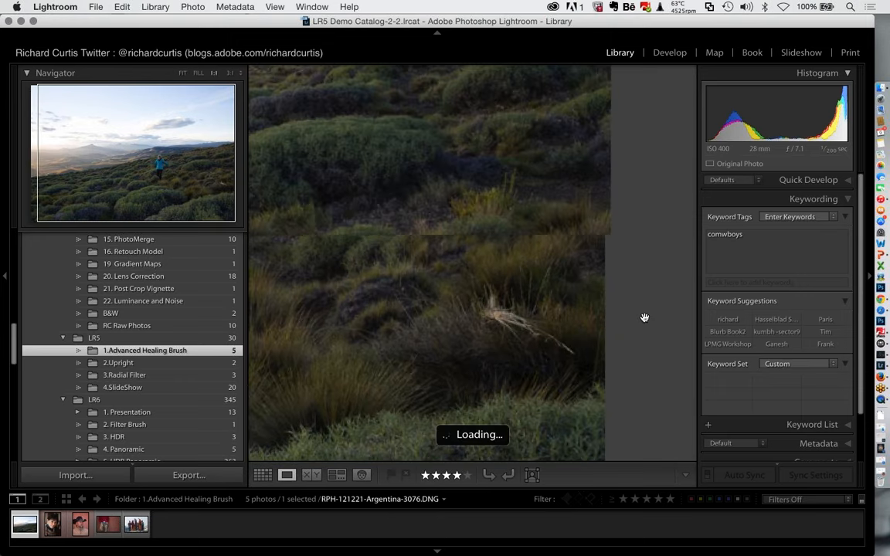
pyautogui.moveTo(529, 312); pyautogui.dragTo(629, 272)
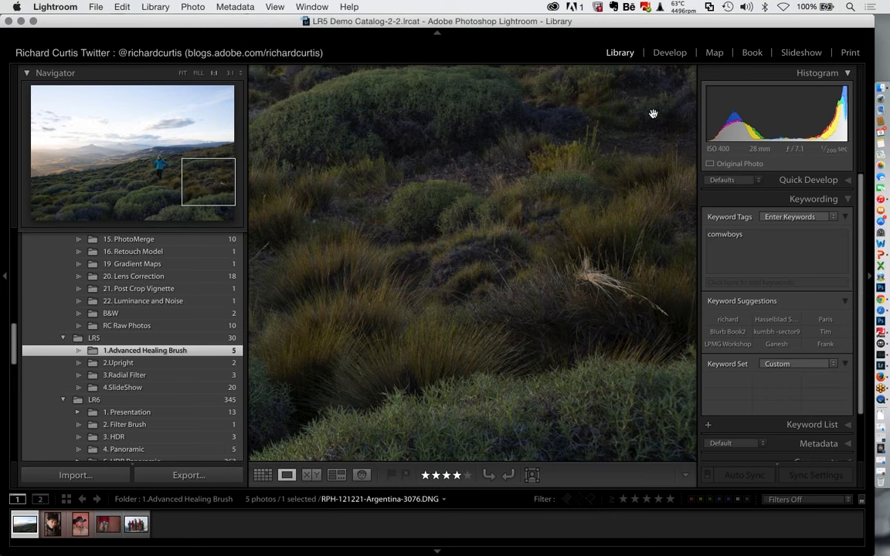
# Step: Set up the Spot Removal brush in Develop in Heal mode with Size 81, Feather 0 and Opacity 100
pyautogui.click(670, 54)
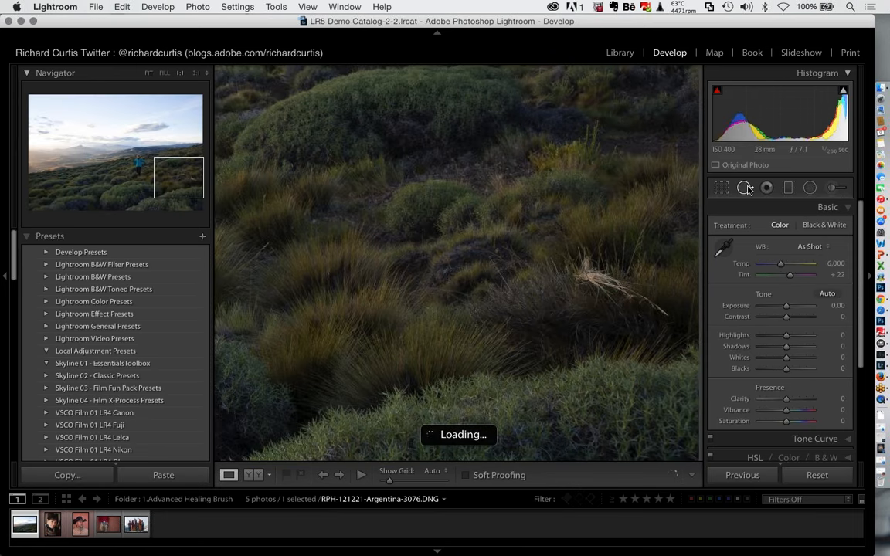
pyautogui.click(746, 187)
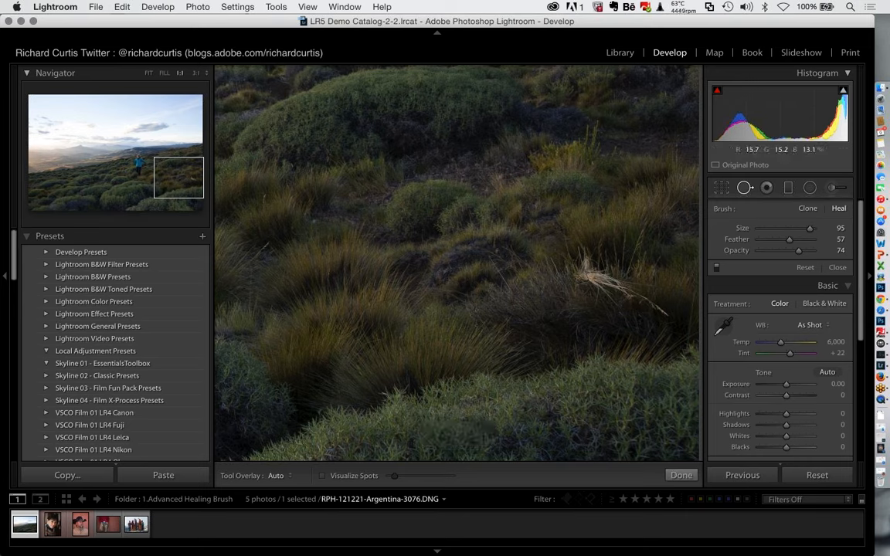
pyautogui.scroll(-1, 584, 290)
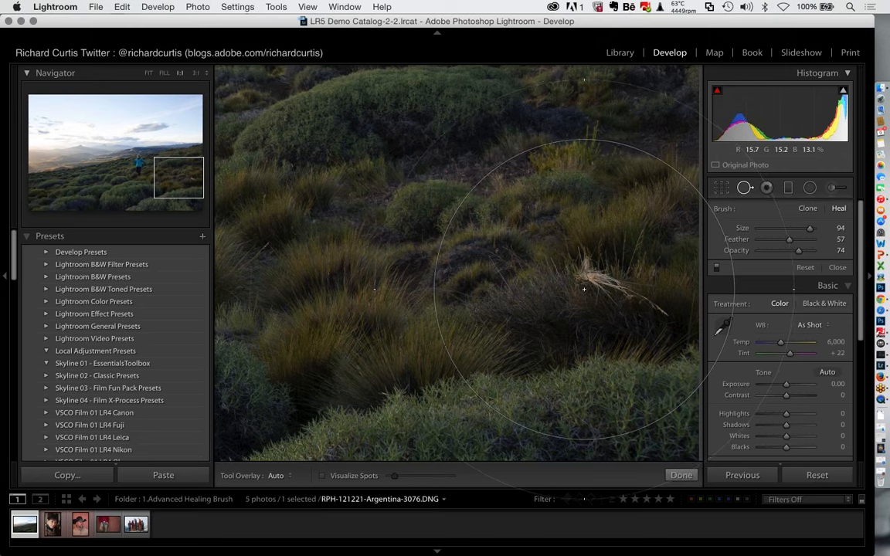
pyautogui.scroll(-2, 584, 289)
pyautogui.scroll(-1, 584, 290)
pyautogui.scroll(-2, 584, 290)
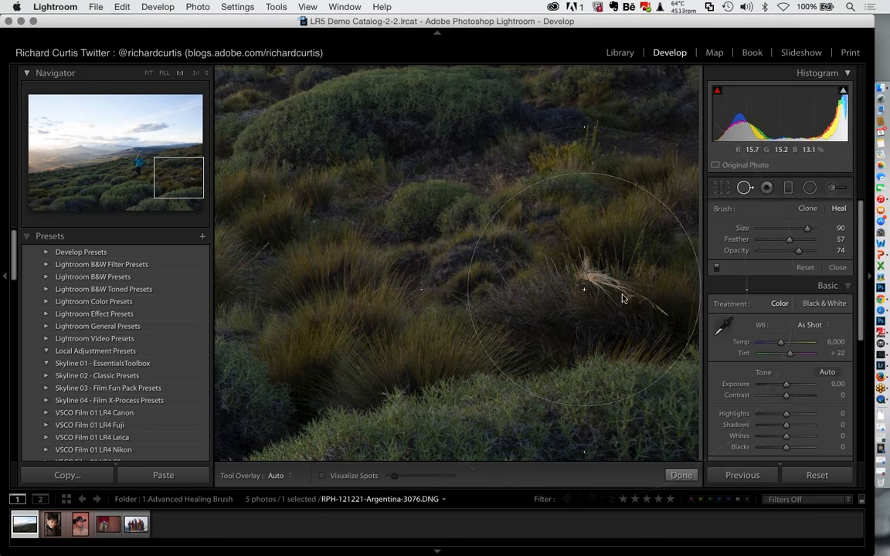
pyautogui.moveTo(807, 228)
pyautogui.mouseDown()
pyautogui.moveTo(795, 241)
pyautogui.moveTo(758, 239)
pyautogui.moveTo(805, 230)
pyautogui.mouseUp()
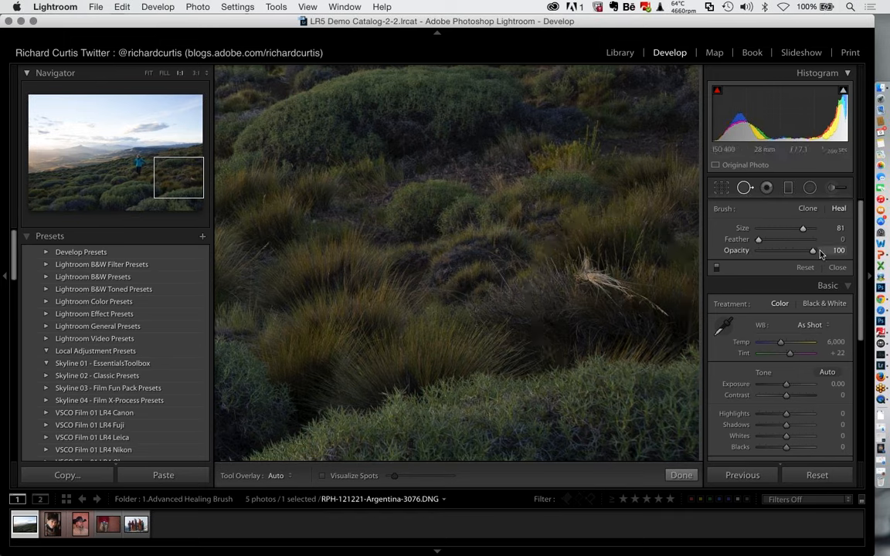
# Step: Heal the pale dry grass clump using the shrubs up the slope as the source, and set the spot's Feather to 40
pyautogui.click(602, 290)
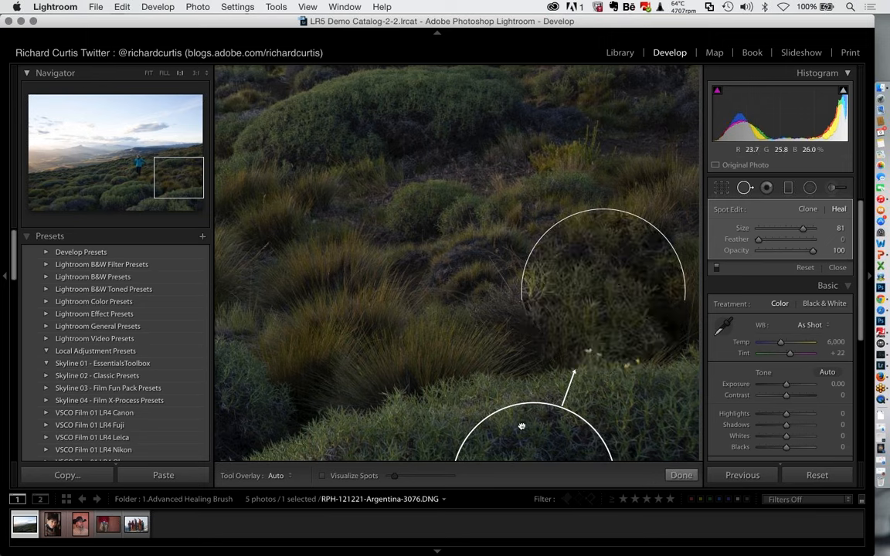
pyautogui.moveTo(522, 427)
pyautogui.mouseDown()
pyautogui.moveTo(421, 306)
pyautogui.moveTo(407, 264)
pyautogui.moveTo(391, 123)
pyautogui.moveTo(411, 95)
pyautogui.moveTo(456, 71)
pyautogui.mouseUp()
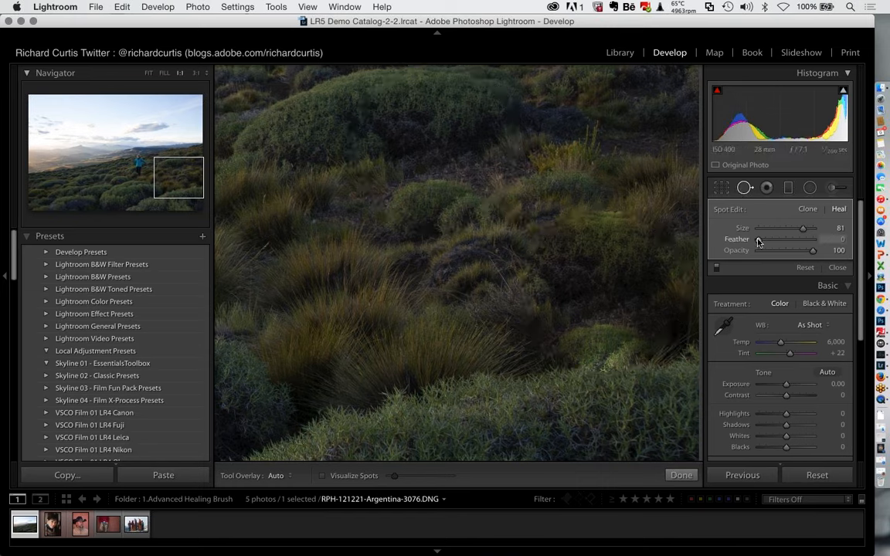
pyautogui.moveTo(759, 241); pyautogui.dragTo(780, 240)
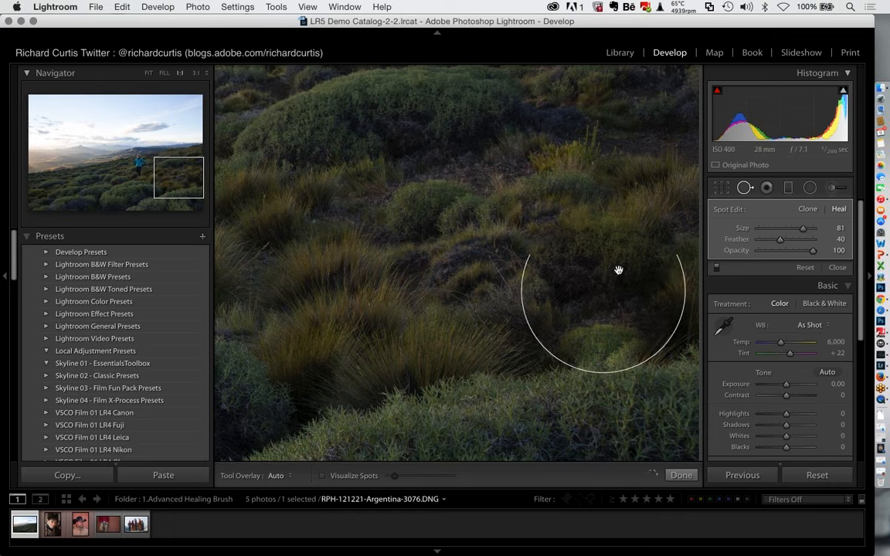
pyautogui.click(604, 290)
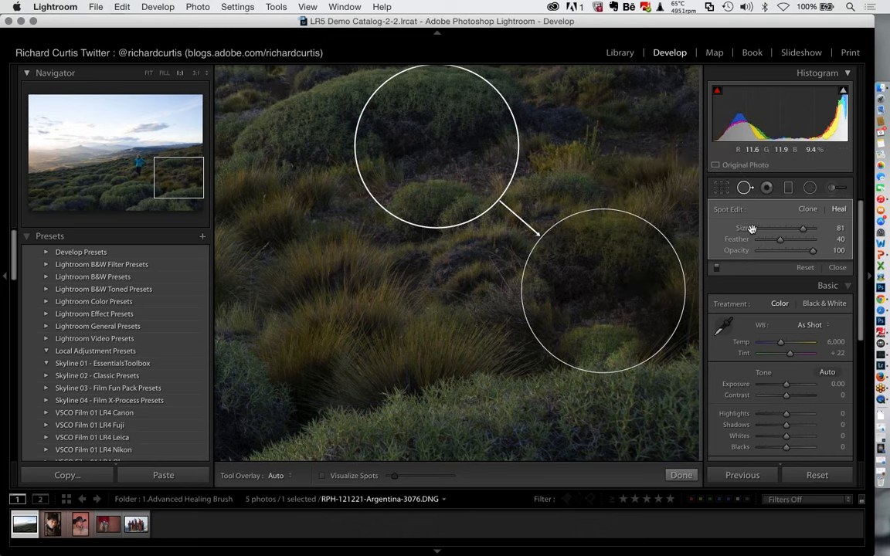
# Step: Try healing out the person in the blue jacket with a Size 77 stroke sampled from the hillside and Feather 84, and delete the spot
pyautogui.press('super+minus')
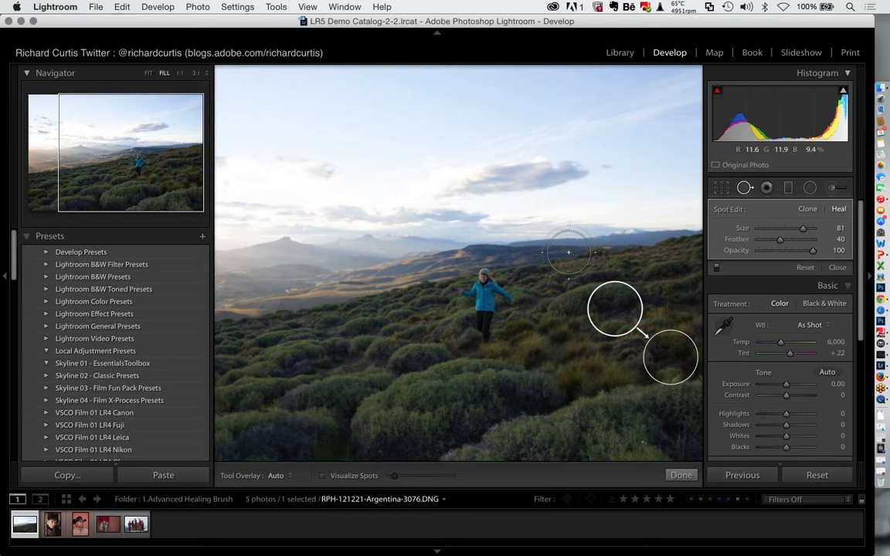
pyautogui.click(459, 288)
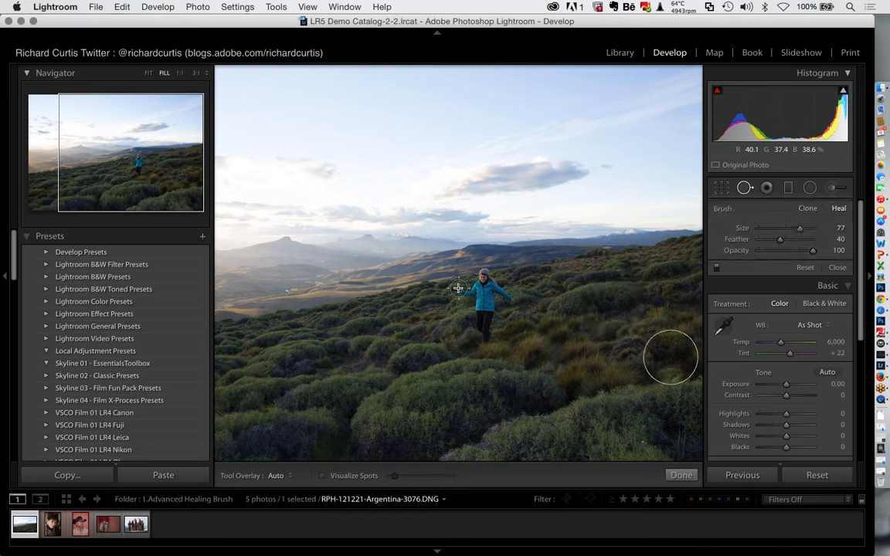
pyautogui.click(458, 288)
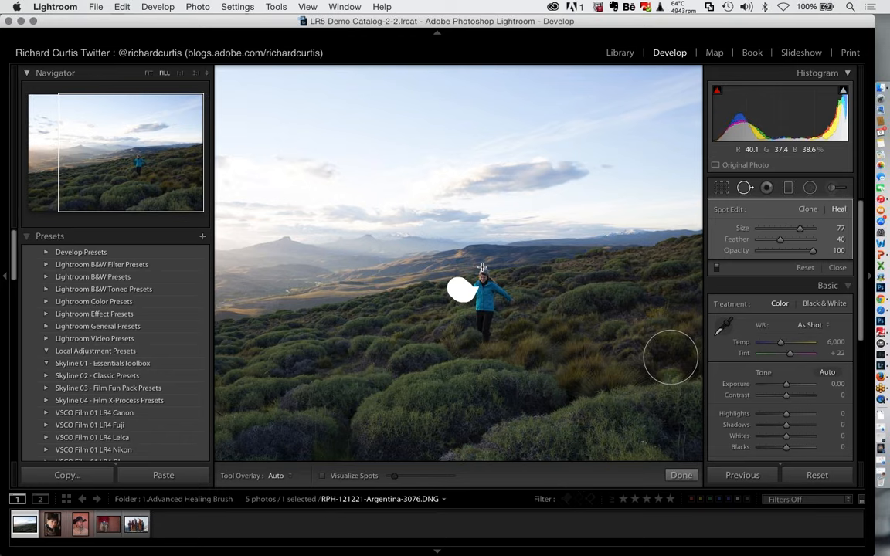
pyautogui.moveTo(482, 268)
pyautogui.mouseDown()
pyautogui.moveTo(514, 300)
pyautogui.moveTo(490, 279)
pyautogui.moveTo(482, 287)
pyautogui.moveTo(482, 349)
pyautogui.mouseUp()
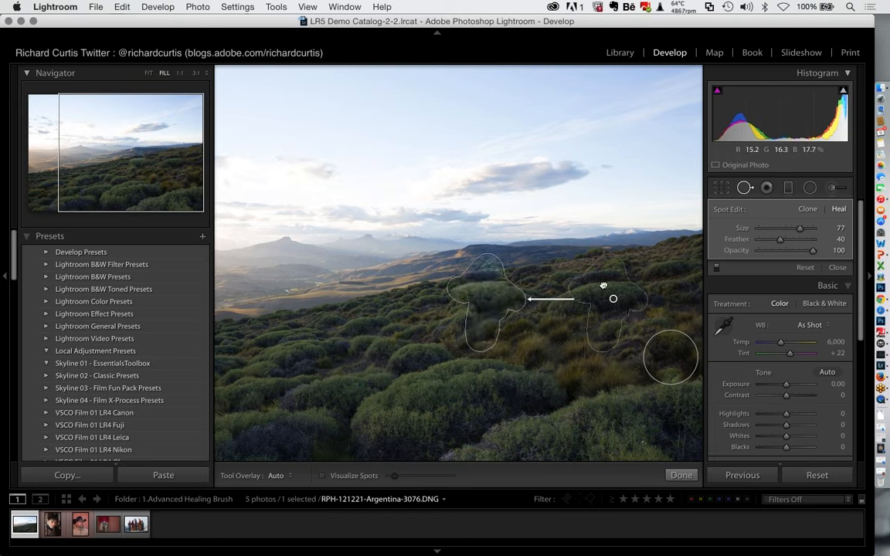
pyautogui.moveTo(604, 286); pyautogui.dragTo(597, 279)
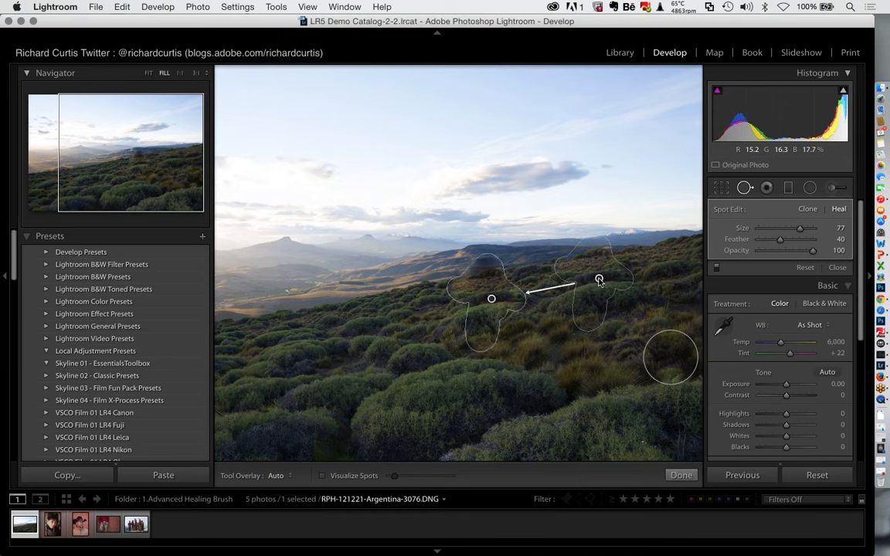
pyautogui.moveTo(781, 241); pyautogui.dragTo(801, 239)
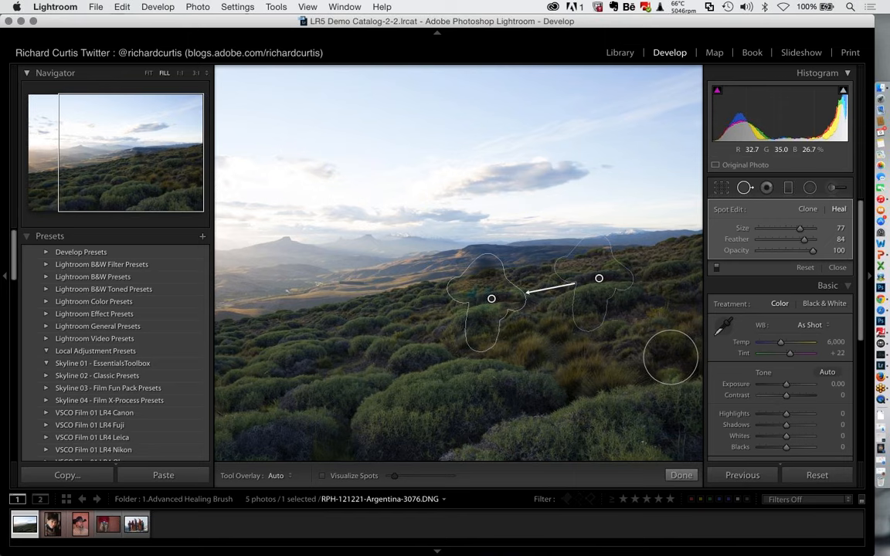
pyautogui.press('Delete')
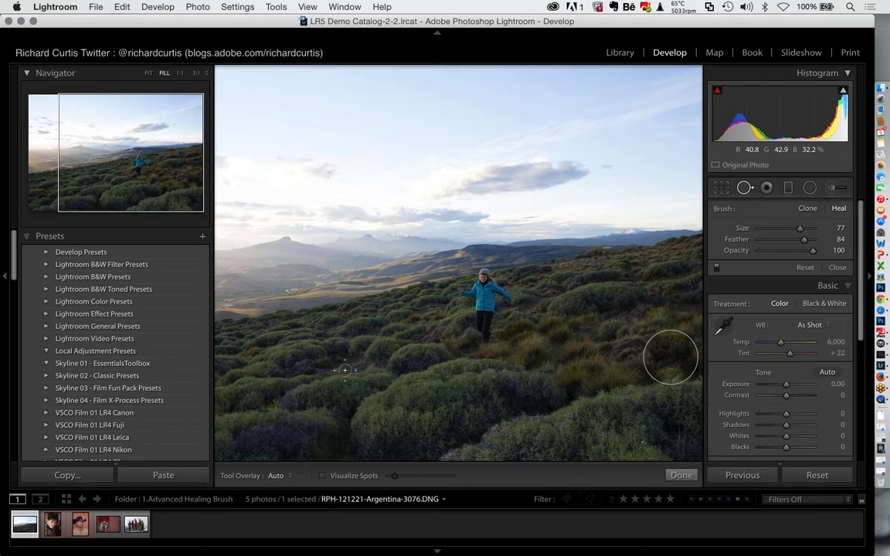
# Step: Fit the whole hillside photo in view, turn on Visualize Spots and raise its threshold to about three quarters
pyautogui.press('z')
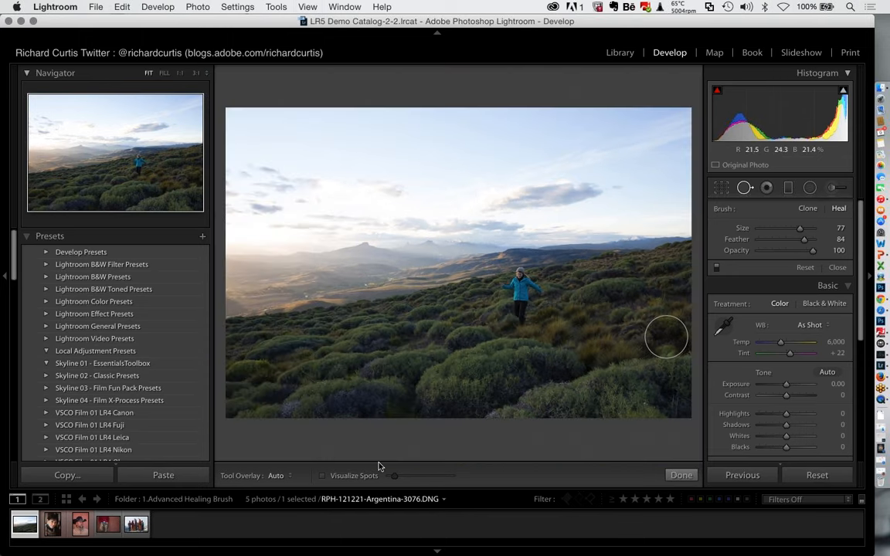
pyautogui.click(322, 475)
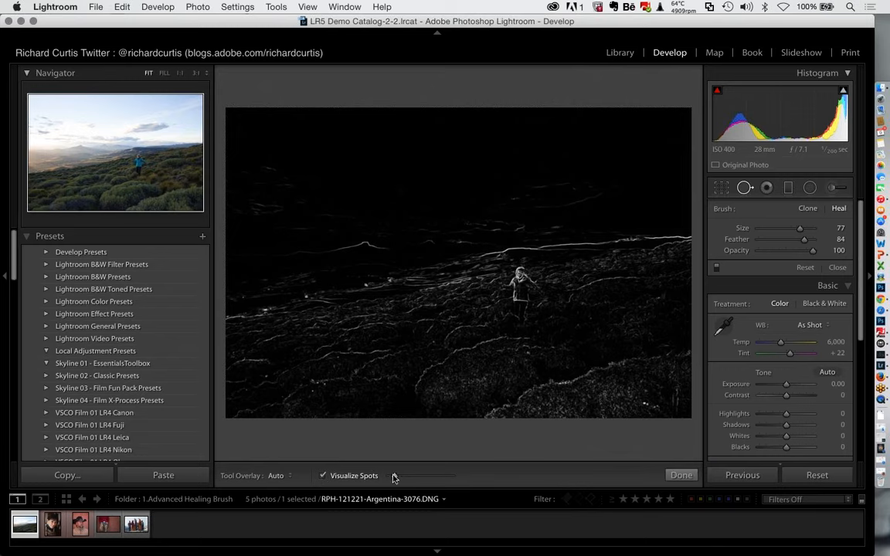
pyautogui.moveTo(392, 478); pyautogui.dragTo(424, 478)
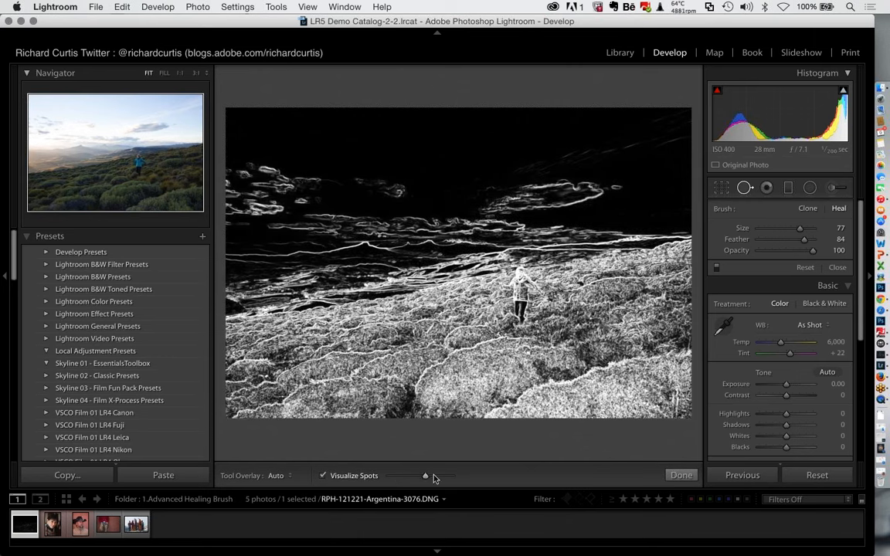
pyautogui.moveTo(434, 478); pyautogui.dragTo(439, 478)
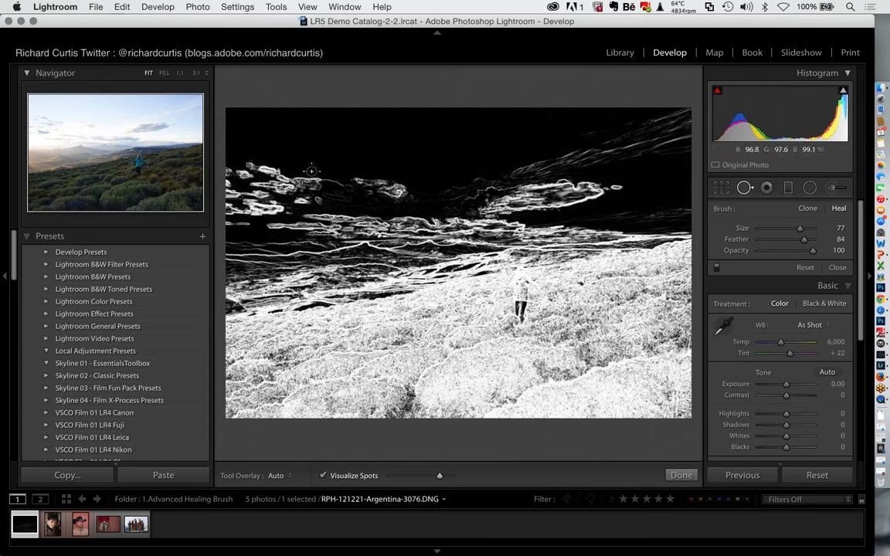
# Step: Heal two spots in the sky with the Size 76 brush, and turn off Visualize Spots
pyautogui.scroll(-1, 311, 170)
pyautogui.click(306, 170)
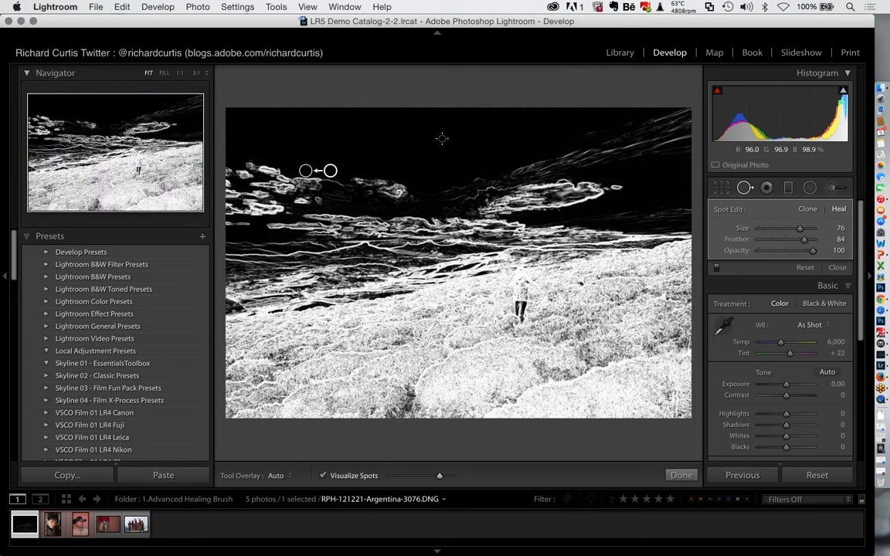
pyautogui.click(476, 115)
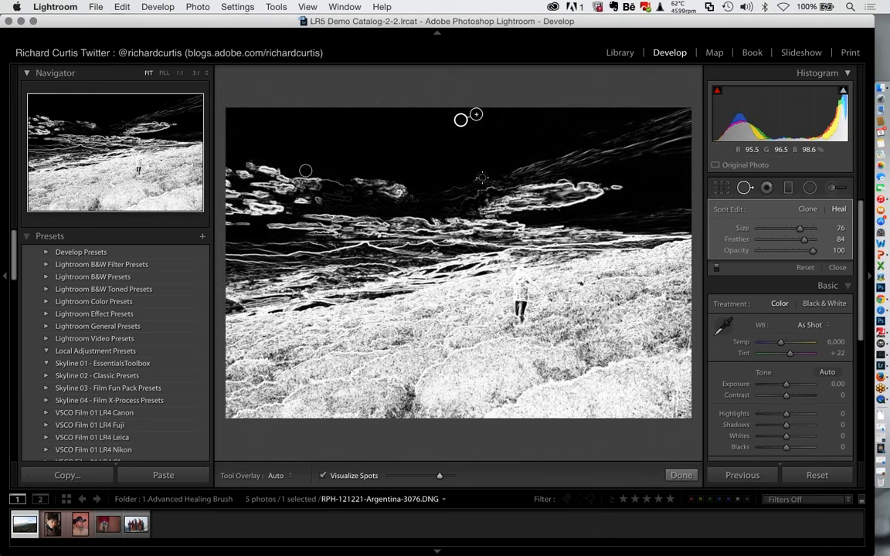
pyautogui.click(325, 475)
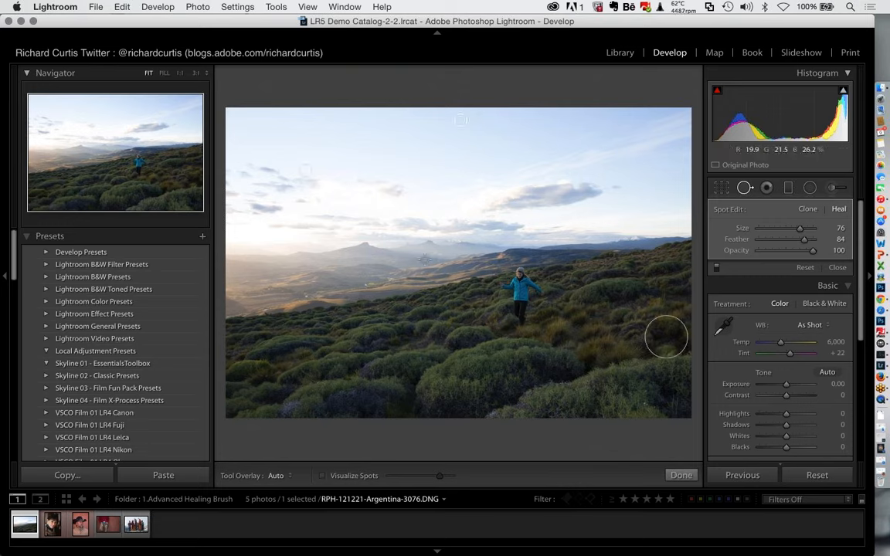
# Step: Open the barn photo IMG_6571.dng from the LR5 folder 2.Upright in Develop and show its basic Lens Corrections settings
pyautogui.click(614, 54)
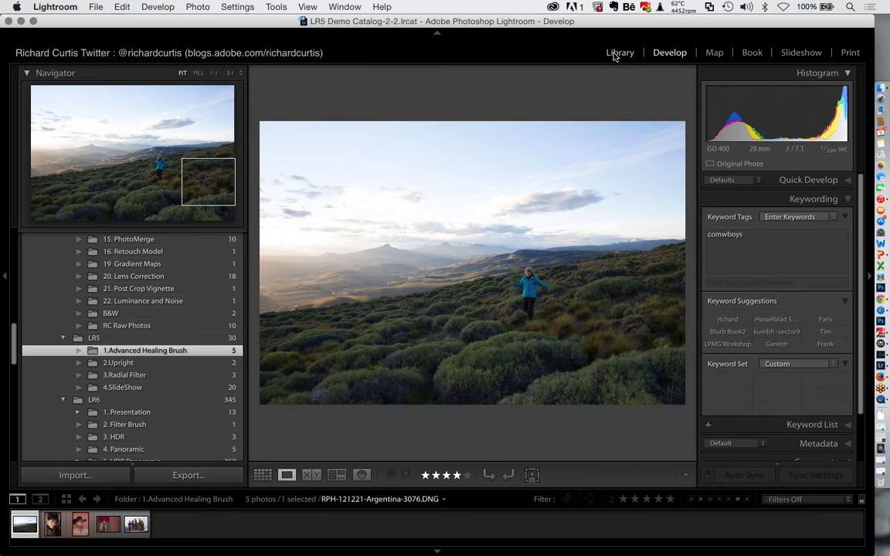
pyautogui.click(125, 364)
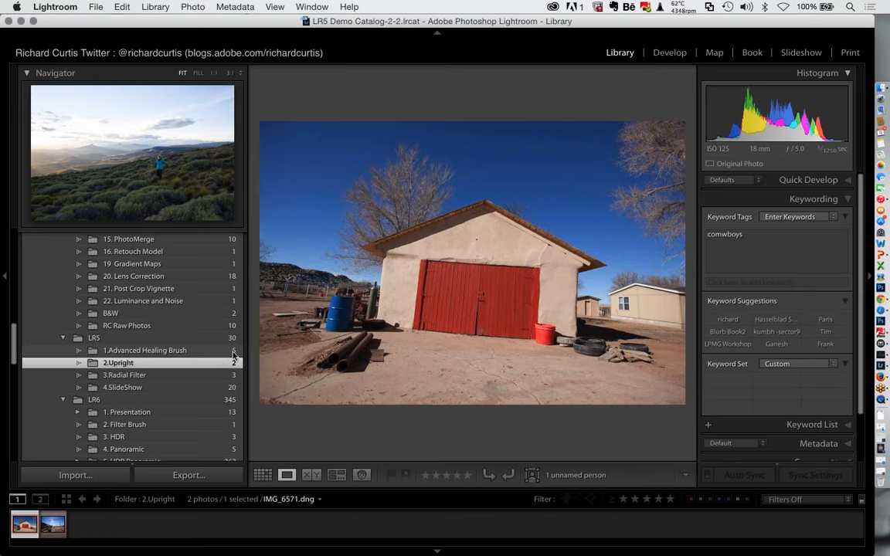
pyautogui.click(669, 52)
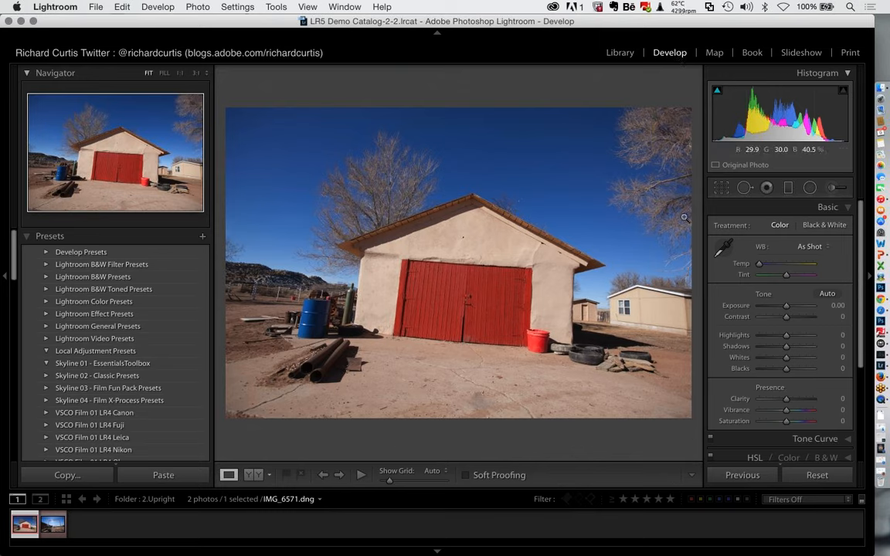
pyautogui.scroll(-1, 753, 240)
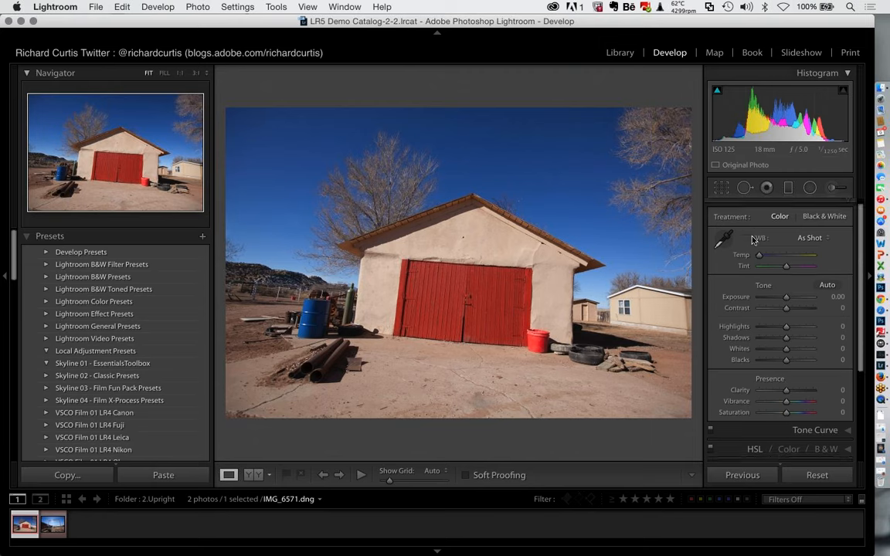
pyautogui.scroll(-6, 753, 240)
pyautogui.click(773, 367)
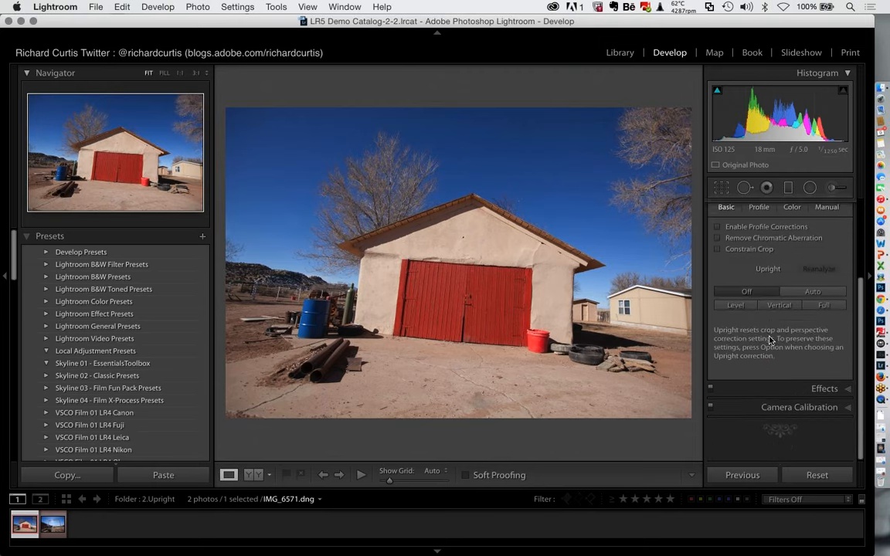
pyautogui.scroll(2, 770, 340)
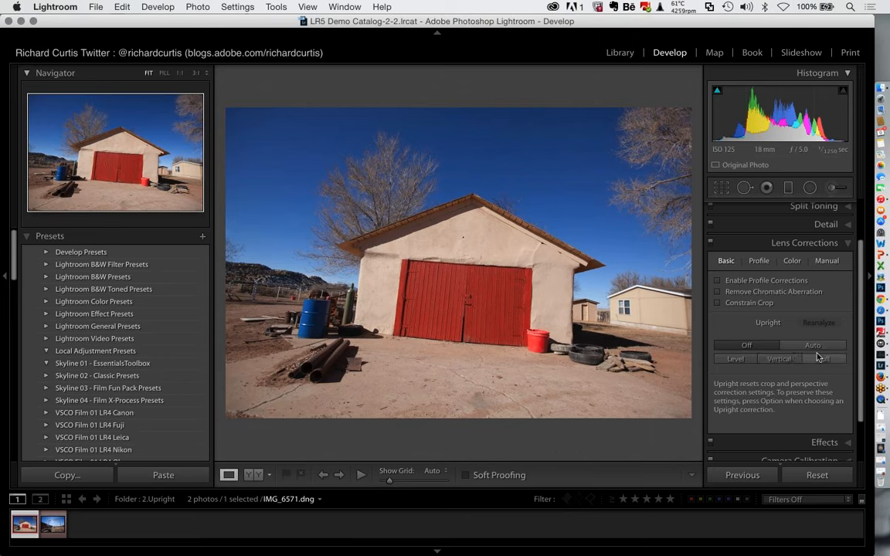
# Step: Enable Profile Corrections for the barn photo, switching the correction off and on to compare the effect
pyautogui.click(717, 282)
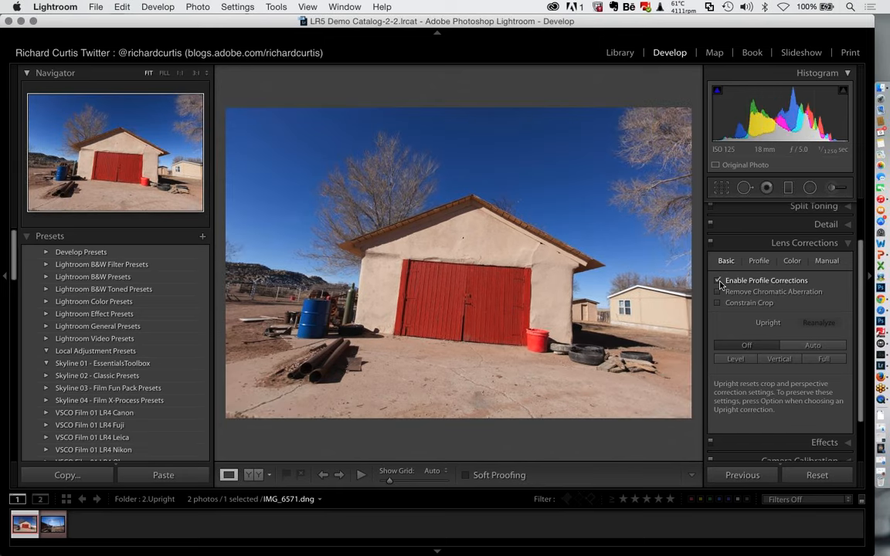
pyautogui.click(718, 281)
pyautogui.click(718, 282)
pyautogui.click(718, 281)
pyautogui.click(718, 281)
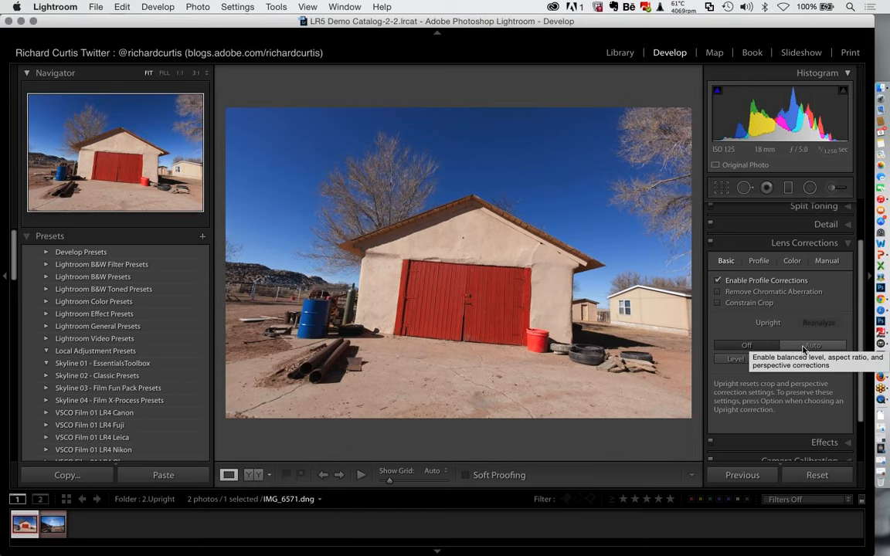
# Step: Compare the Auto, Off, Level and Vertical Upright modes on the barn photo and settle on Auto
pyautogui.click(804, 348)
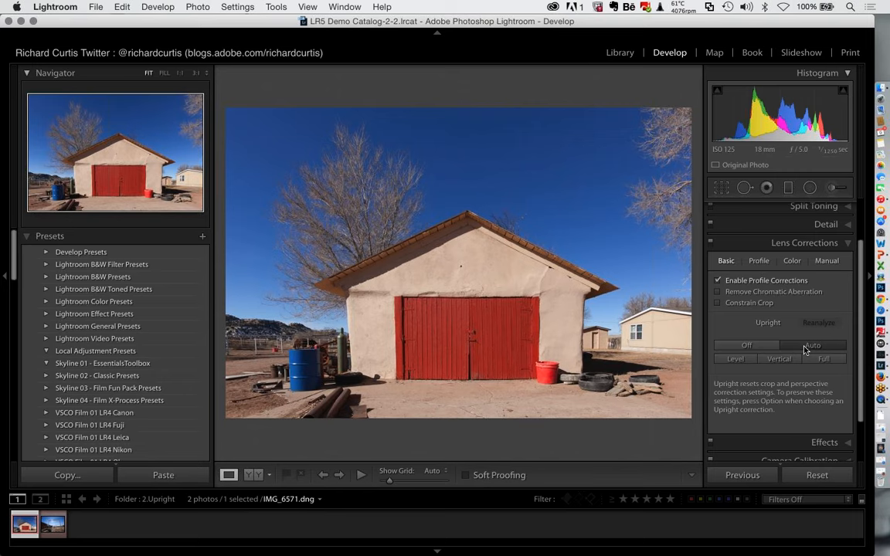
pyautogui.click(746, 344)
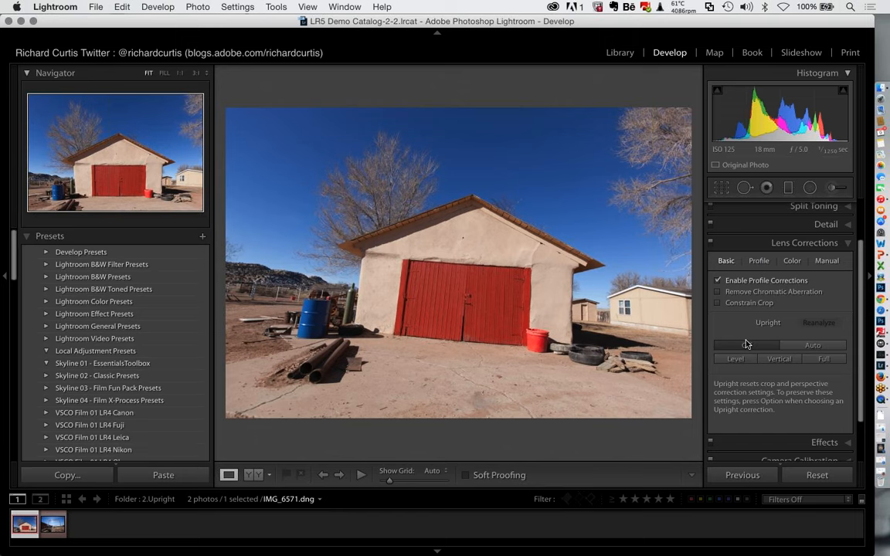
pyautogui.click(731, 358)
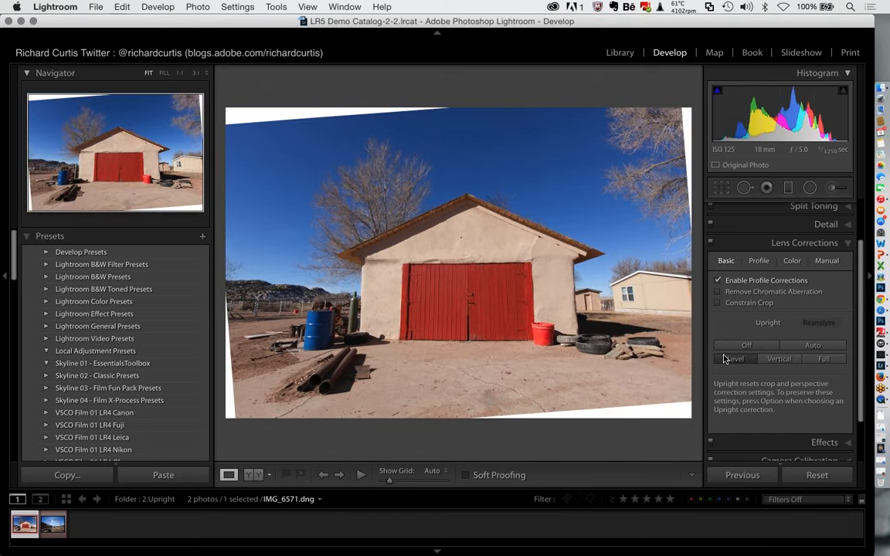
pyautogui.click(779, 359)
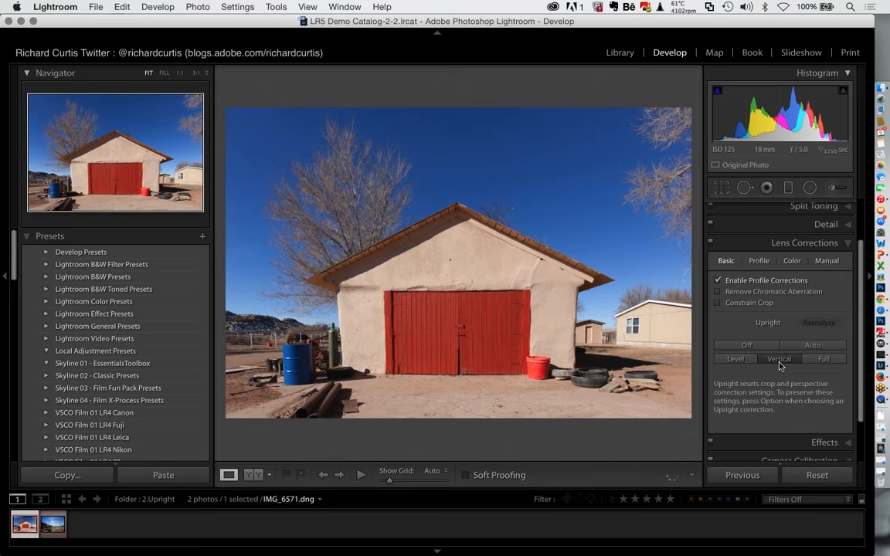
pyautogui.click(815, 347)
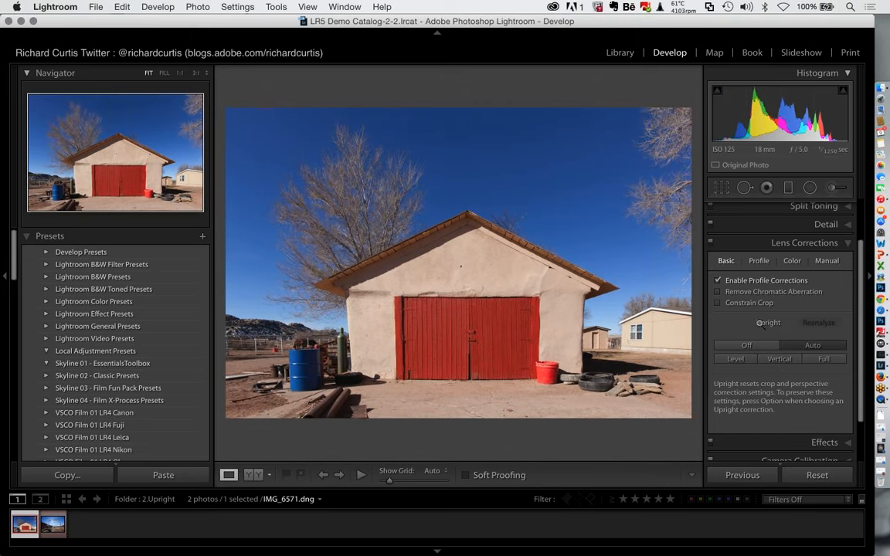
# Step: Apply the Full Upright correction to the horse gate photo IMG_6693.dng
pyautogui.click(45, 524)
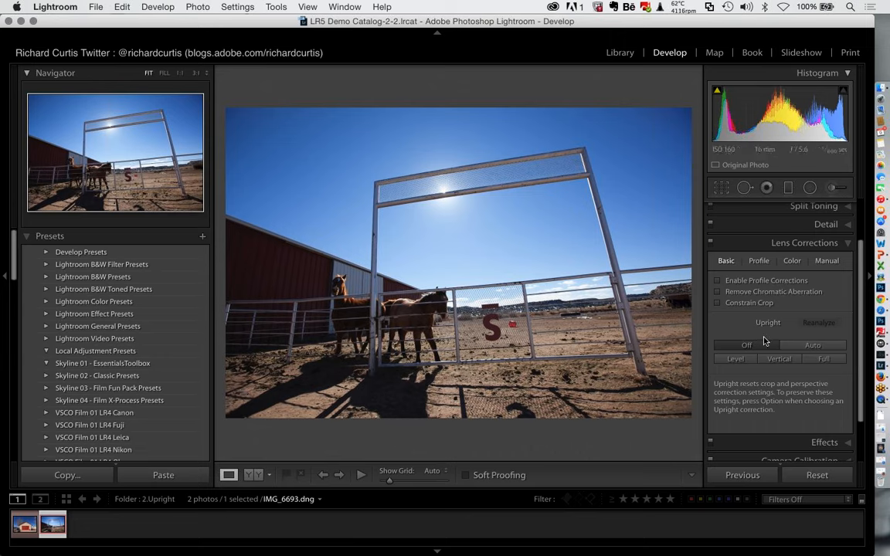
pyautogui.click(815, 359)
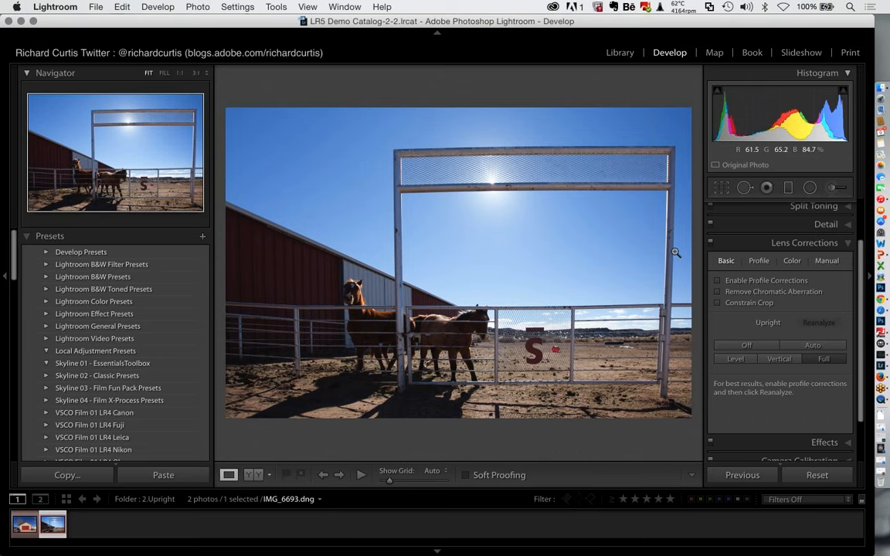
# Step: Set the manual Vertical transform of the gate photo to +11, and compare its before and after versions side by side
pyautogui.click(826, 260)
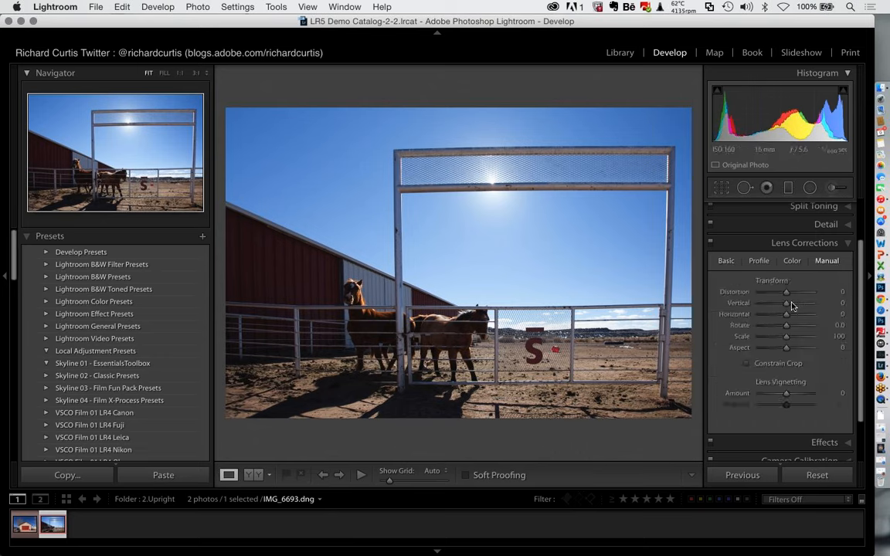
pyautogui.moveTo(788, 306); pyautogui.dragTo(787, 308)
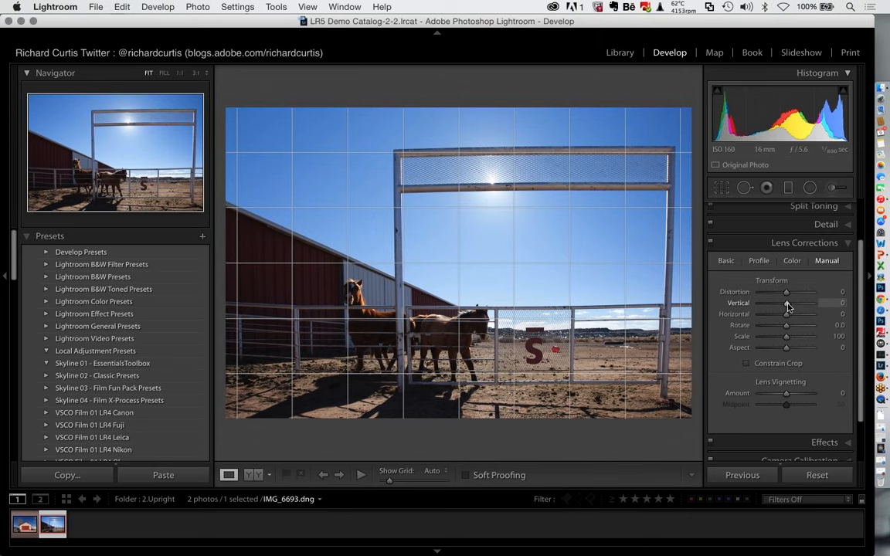
pyautogui.moveTo(787, 306); pyautogui.dragTo(789, 307)
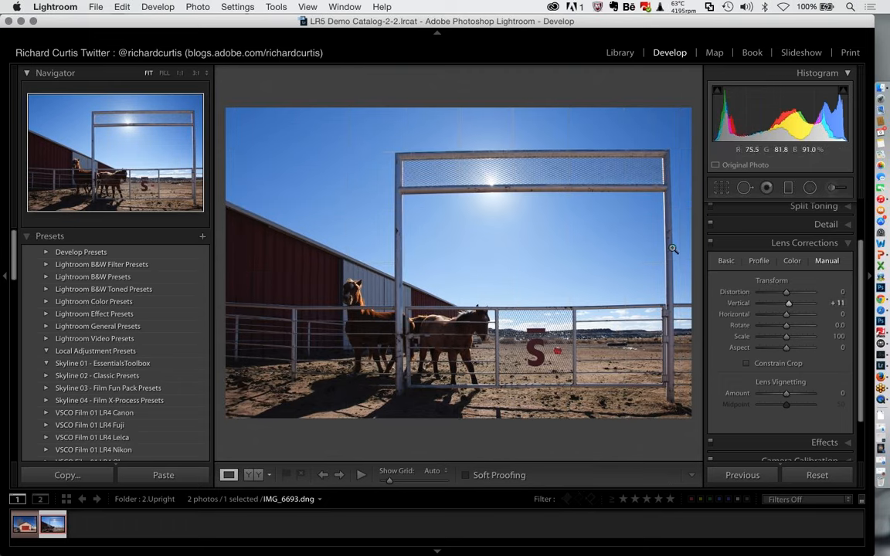
pyautogui.click(250, 474)
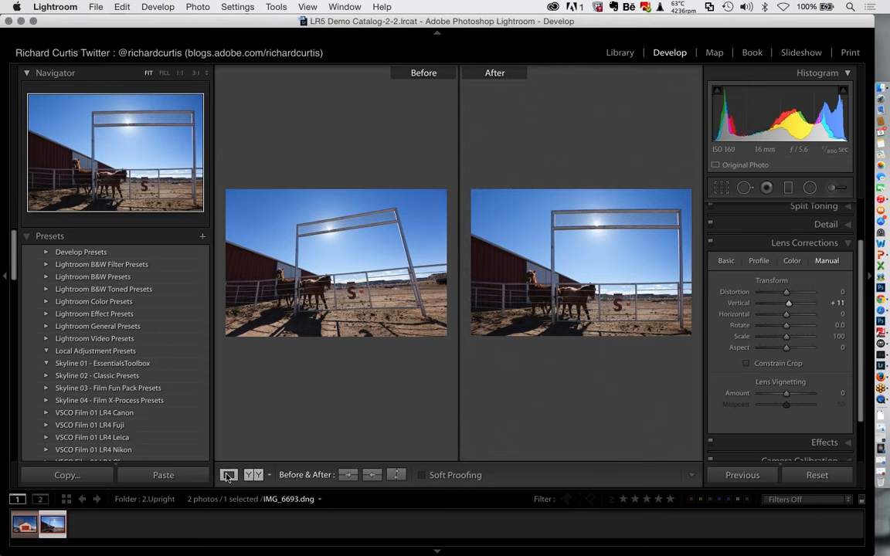
pyautogui.click(227, 476)
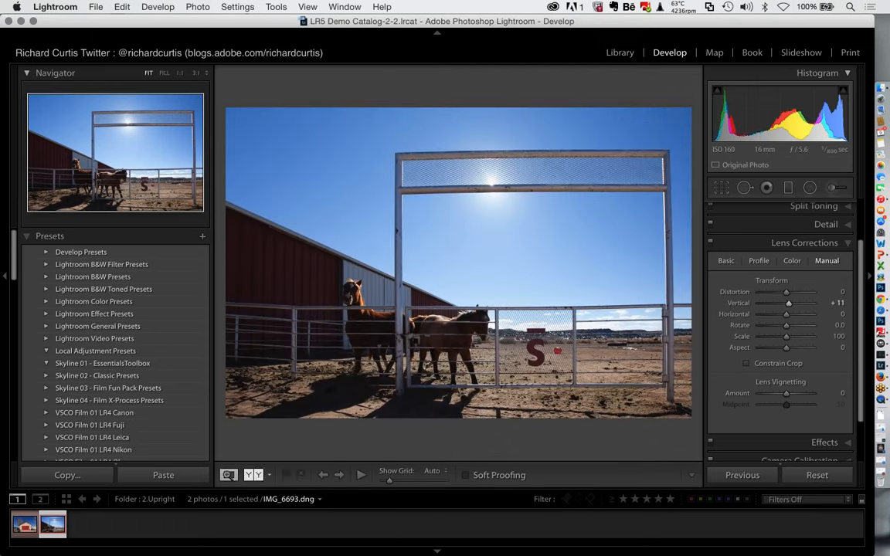
# Step: Open the Library's LR5 folder 3.Radial Filter and narrow the folder list to enlarge the horse riders photo
pyautogui.click(619, 54)
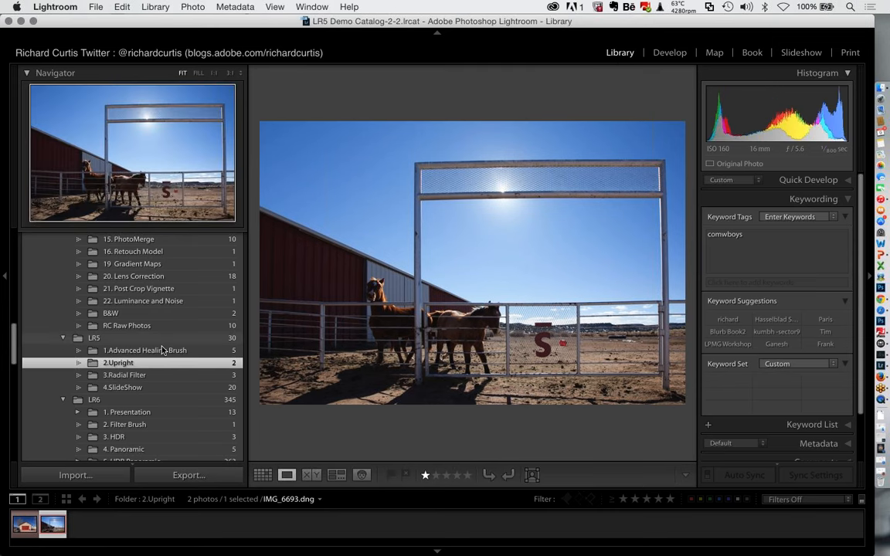
pyautogui.click(124, 376)
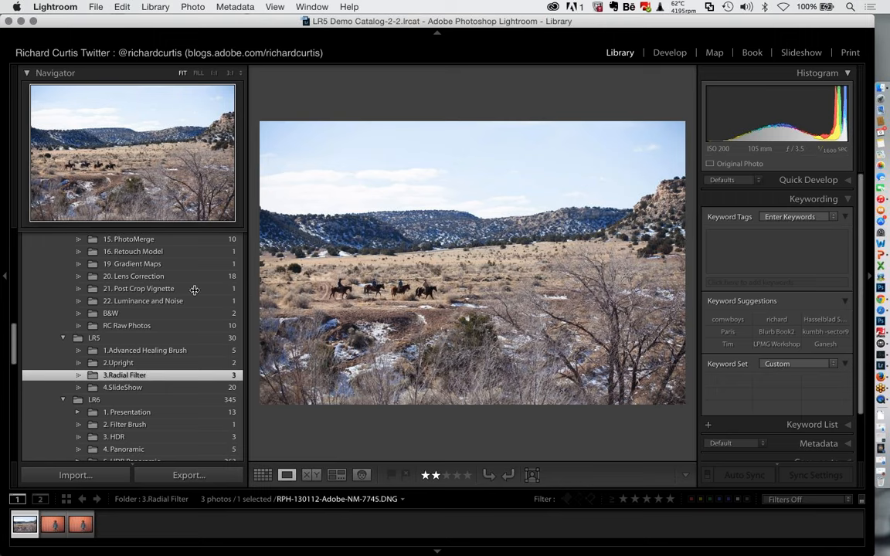
pyautogui.moveTo(194, 290); pyautogui.dragTo(191, 291)
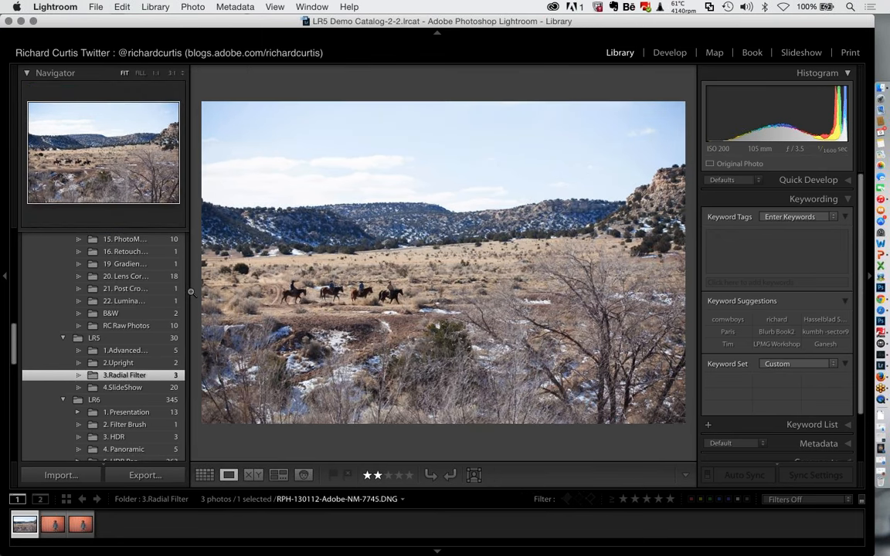
pyautogui.moveTo(191, 291); pyautogui.dragTo(192, 291)
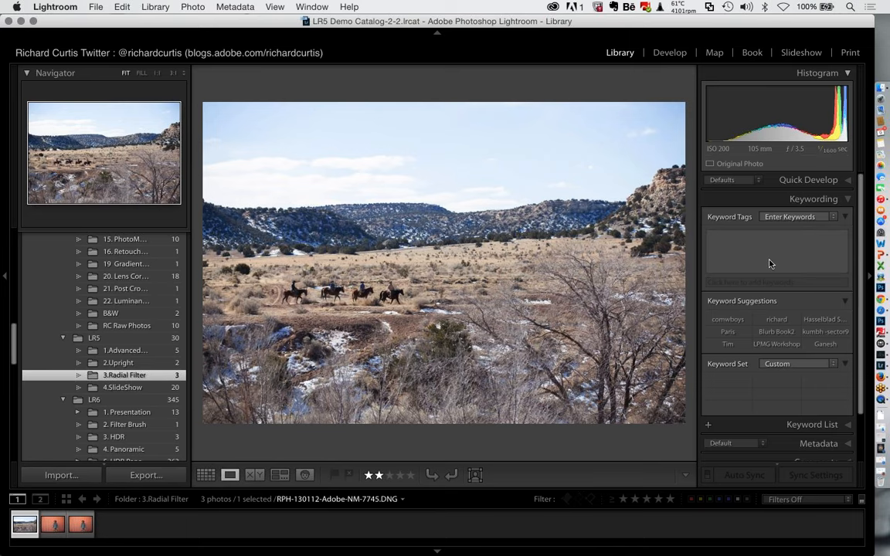
# Step: Open the horse riders photo in the Develop module and look over its manual lens vignetting controls
pyautogui.click(669, 52)
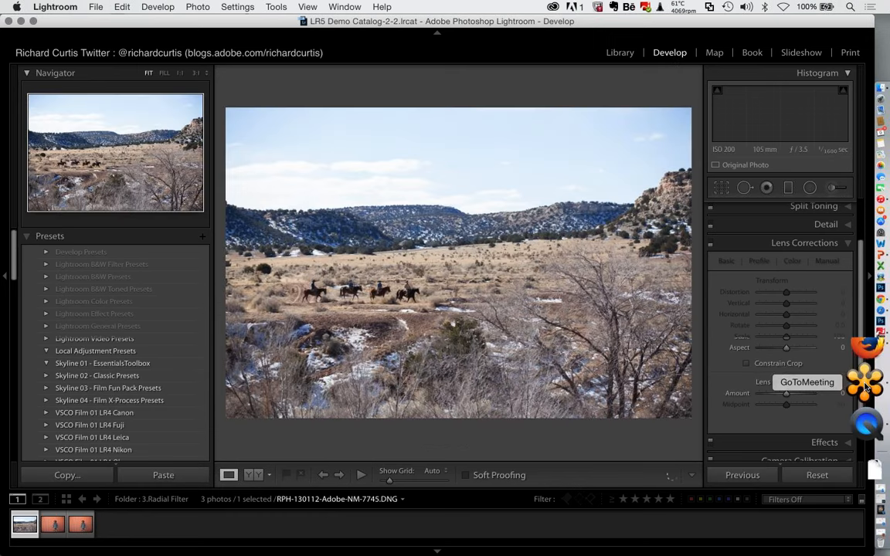
pyautogui.scroll(-2, 813, 341)
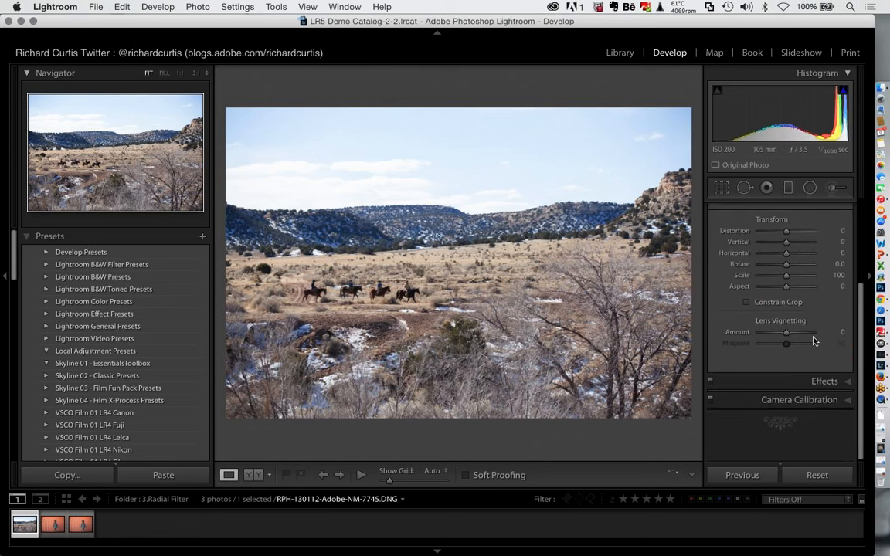
pyautogui.scroll(4, 813, 340)
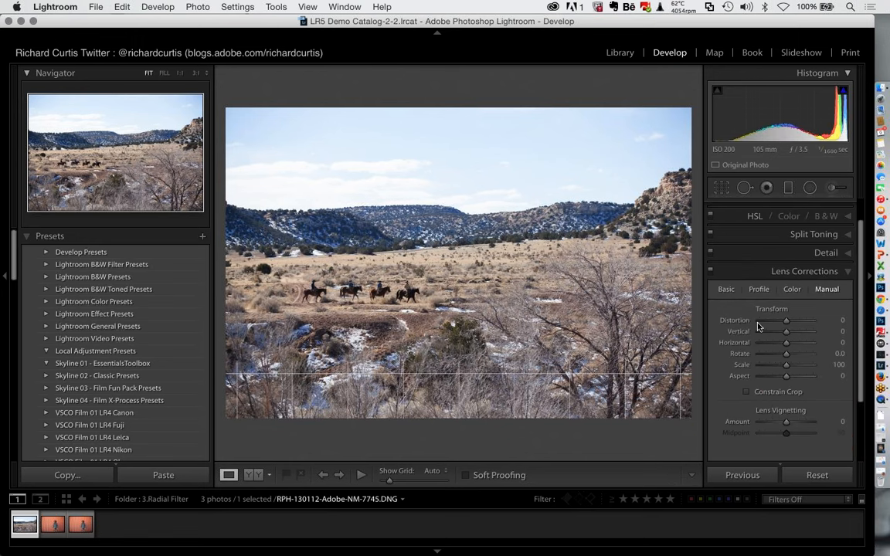
# Step: Try a Highlight Priority post-crop vignette with an Amount of −45 on the horse riders photo, and reset the Amount to its default
pyautogui.scroll(-2, 761, 372)
pyautogui.scroll(-5, 762, 371)
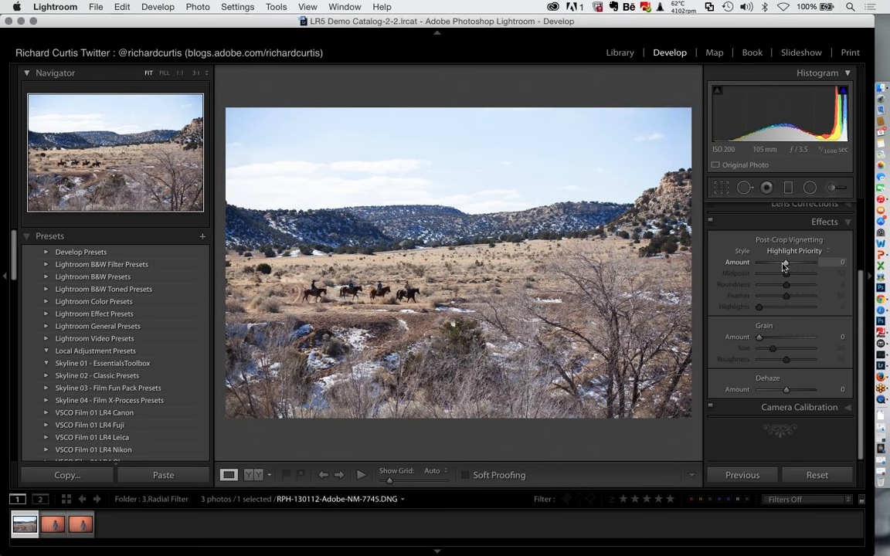
pyautogui.moveTo(785, 266); pyautogui.dragTo(784, 266)
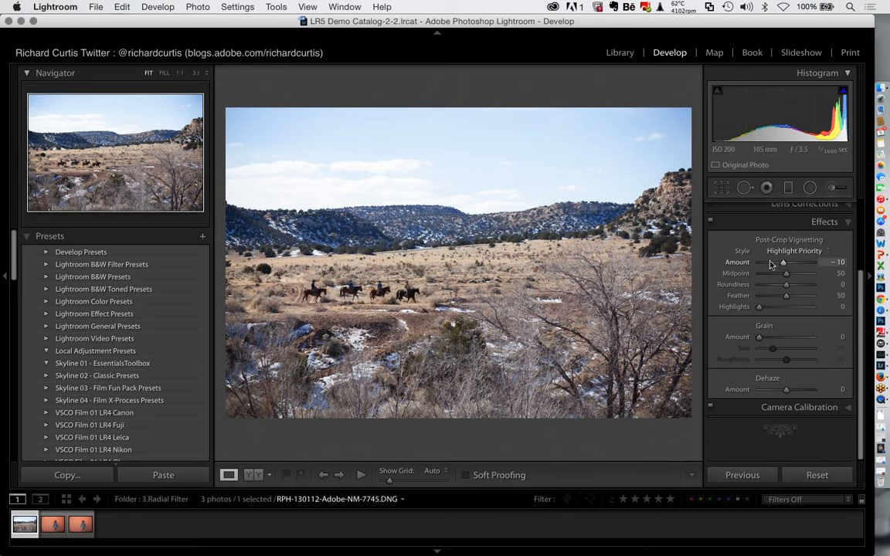
pyautogui.click(774, 263)
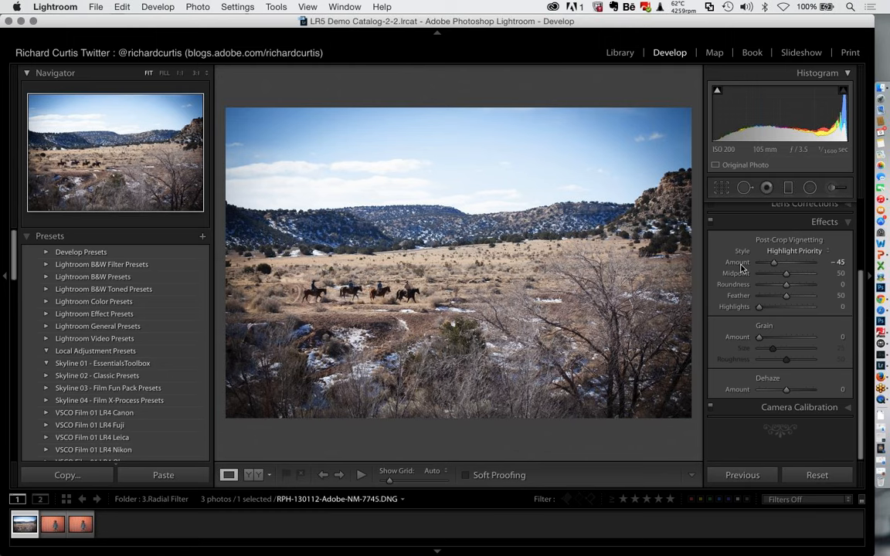
pyautogui.doubleClick(738, 263)
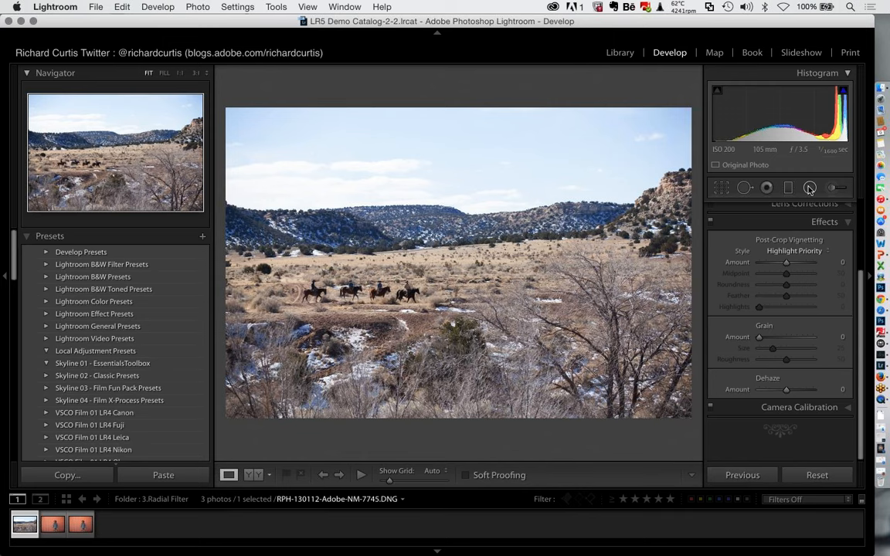
# Step: Draw a radial filter centred on the horse riders and set its Exposure to −0.62 to darken the surroundings
pyautogui.click(810, 188)
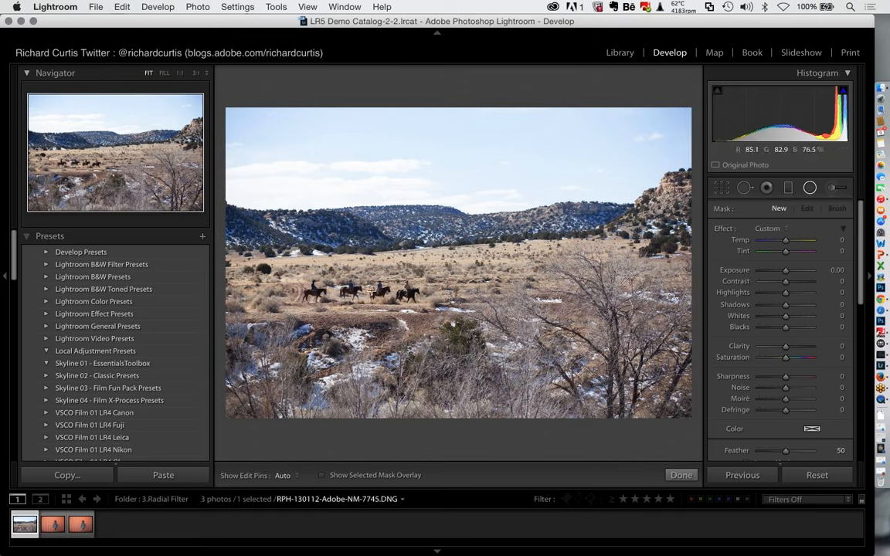
pyautogui.moveTo(360, 295); pyautogui.dragTo(461, 340)
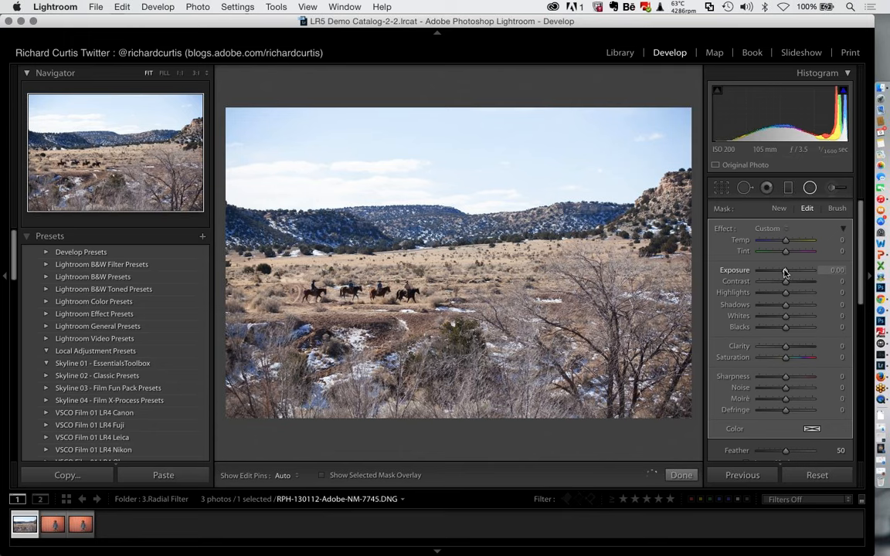
pyautogui.moveTo(784, 272); pyautogui.dragTo(781, 269)
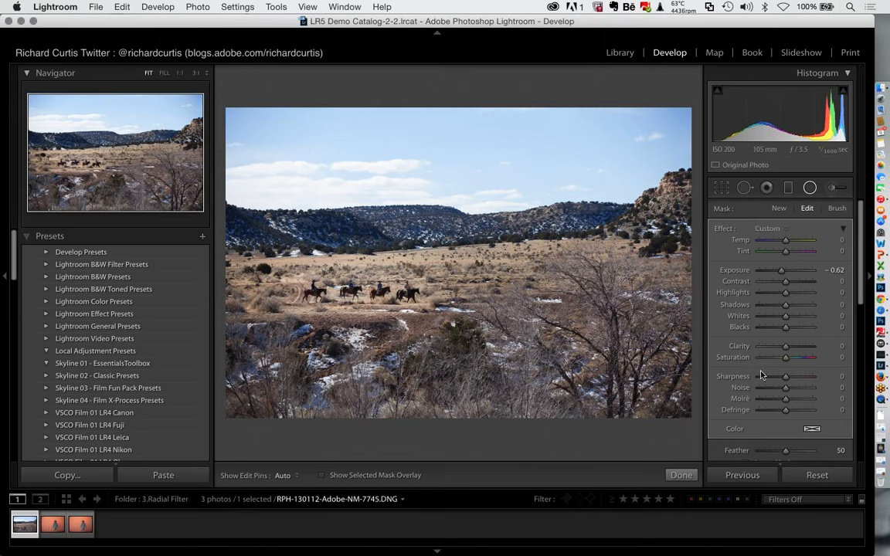
# Step: Try soft and hard feathering on the radial filter, set Feather to 54, and compare the inverted mask before restoring it
pyautogui.scroll(-1, 761, 375)
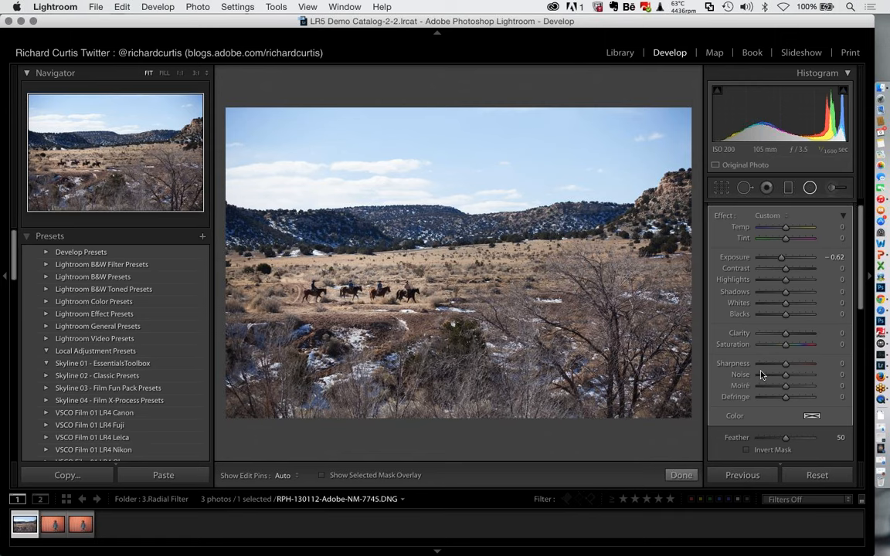
pyautogui.scroll(-5, 761, 376)
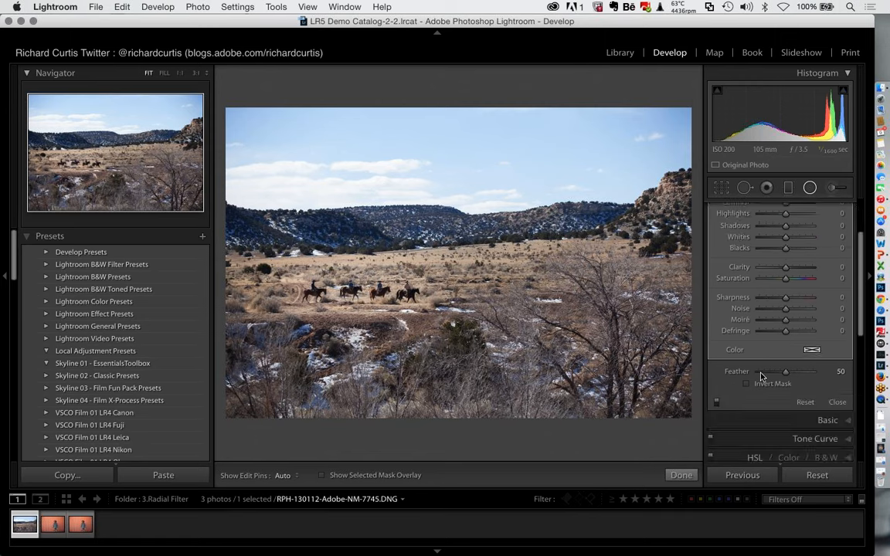
pyautogui.scroll(-1, 777, 335)
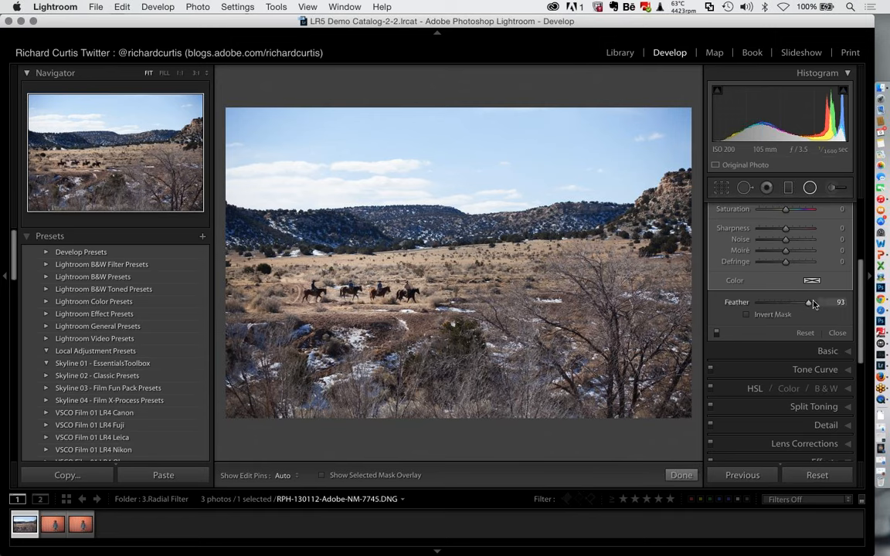
pyautogui.moveTo(809, 305); pyautogui.dragTo(747, 306)
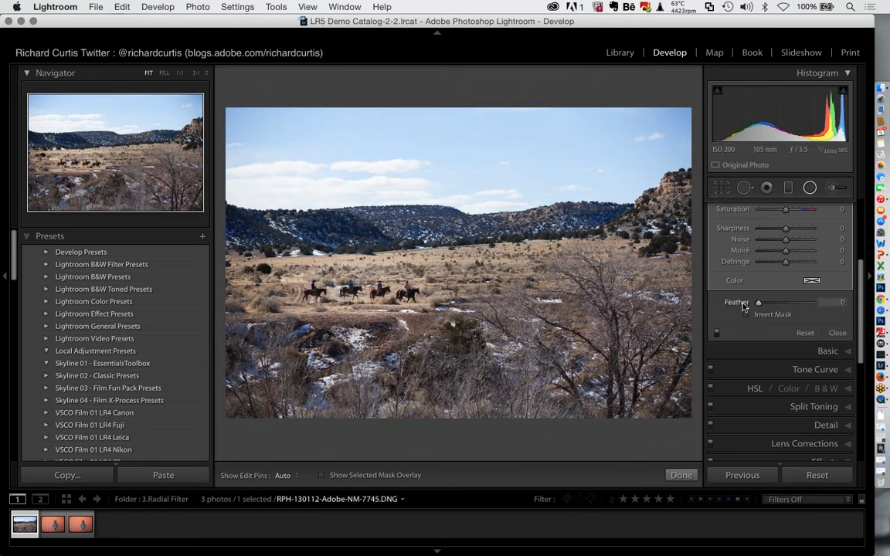
pyautogui.moveTo(778, 302)
pyautogui.mouseDown()
pyautogui.moveTo(801, 305)
pyautogui.moveTo(789, 303)
pyautogui.mouseUp()
pyautogui.click(747, 315)
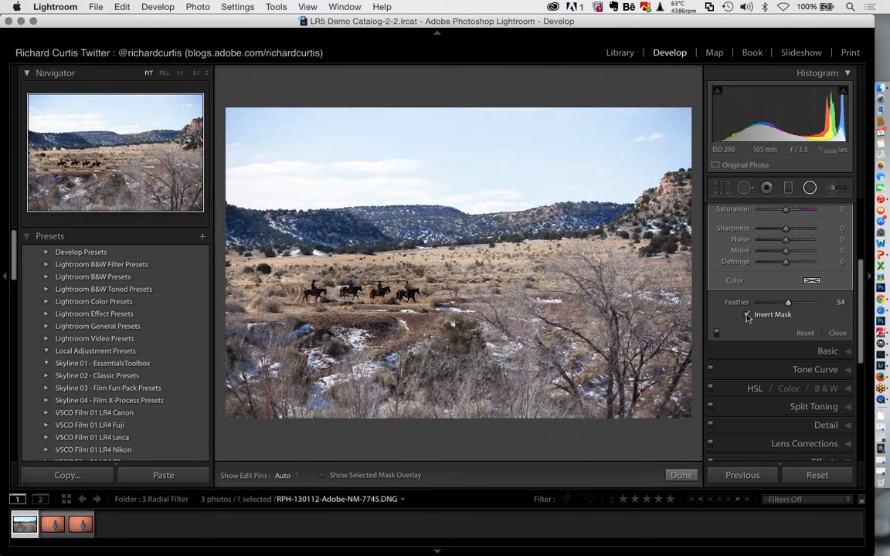
pyautogui.click(747, 315)
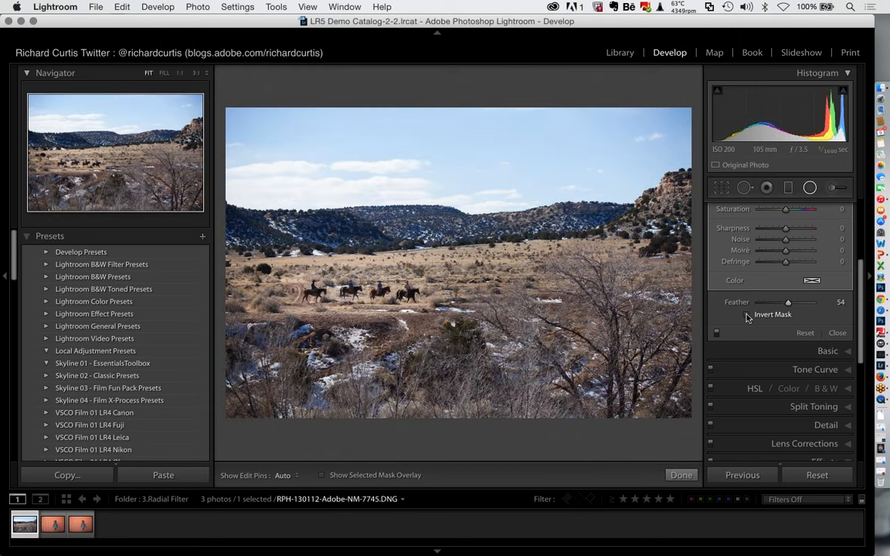
# Step: Open the Library's LR6 folder 2. Filter Brush and bring its photo L1008832.dng into the Develop module
pyautogui.click(619, 53)
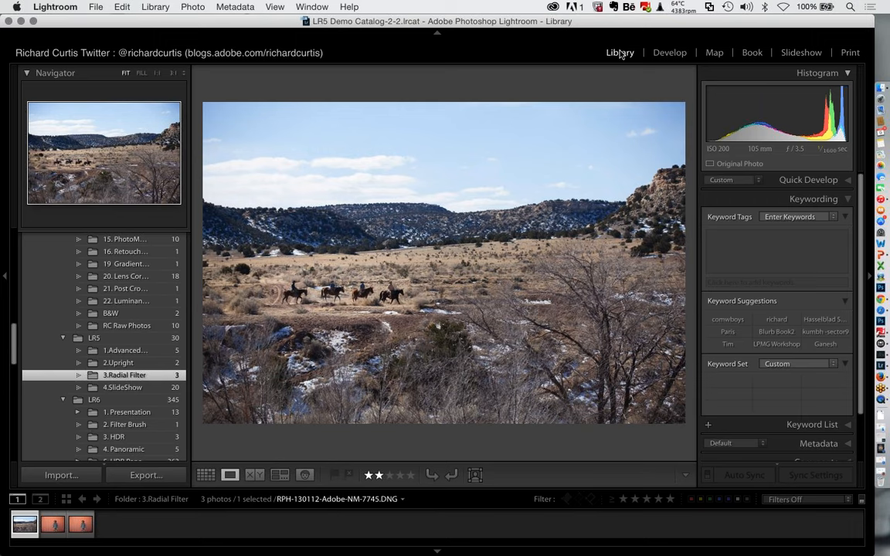
pyautogui.scroll(-5, 100, 325)
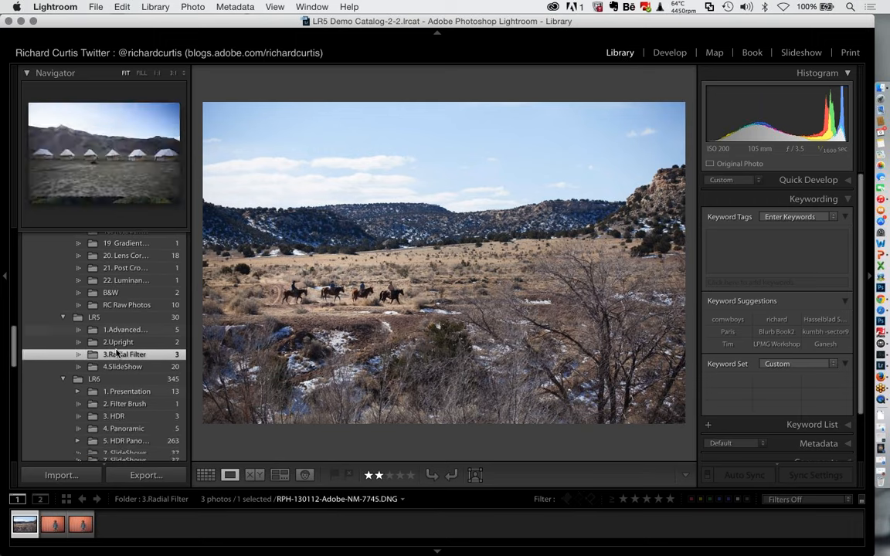
pyautogui.click(115, 316)
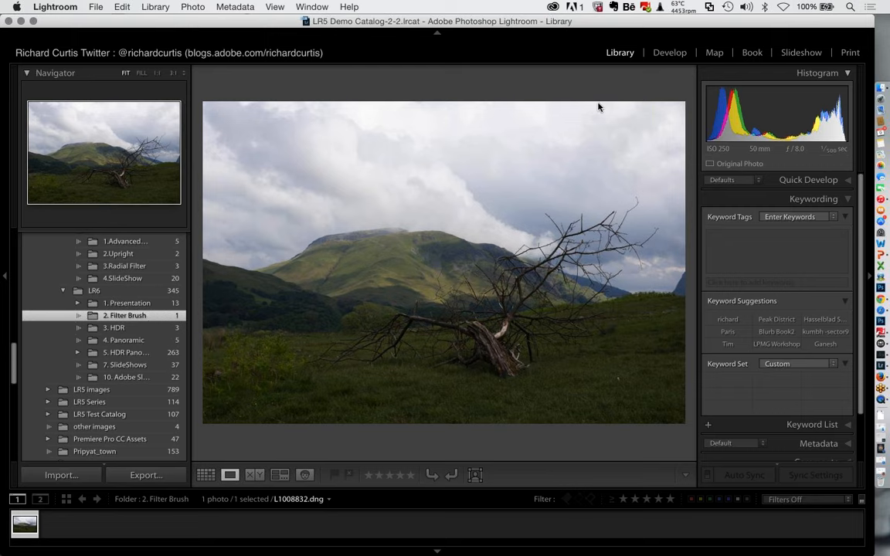
pyautogui.click(669, 52)
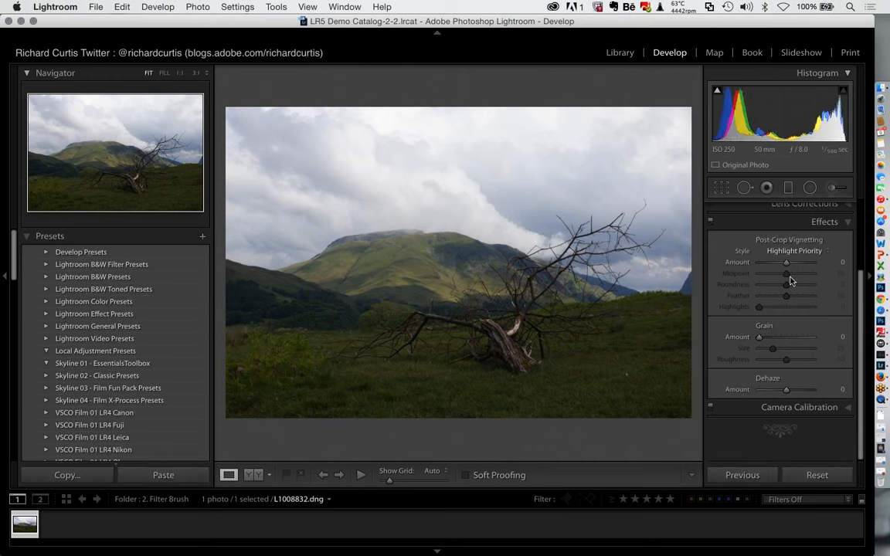
# Step: Set the photo's Highlights to −85, Shadows to +63, Whites to +44, Blacks to −46 and Clarity to +39
pyautogui.scroll(5, 791, 280)
pyautogui.click(827, 206)
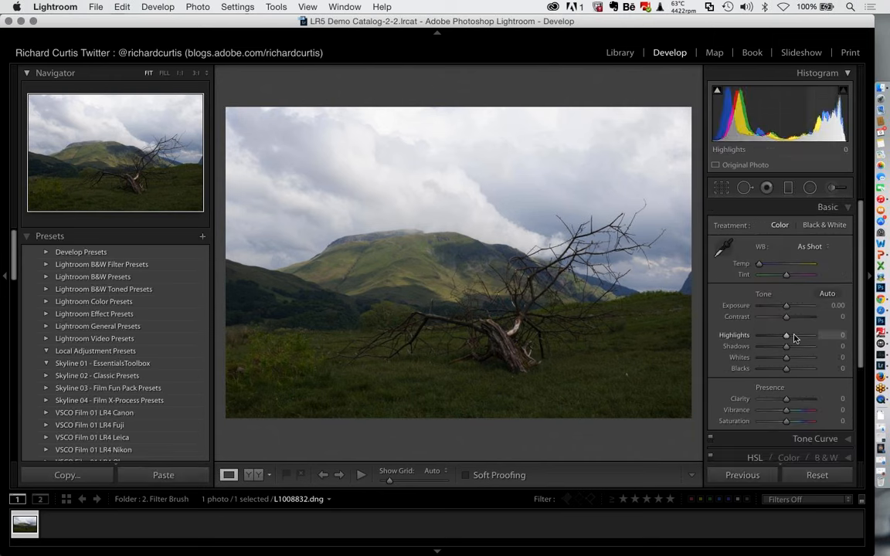
pyautogui.moveTo(788, 338); pyautogui.dragTo(764, 338)
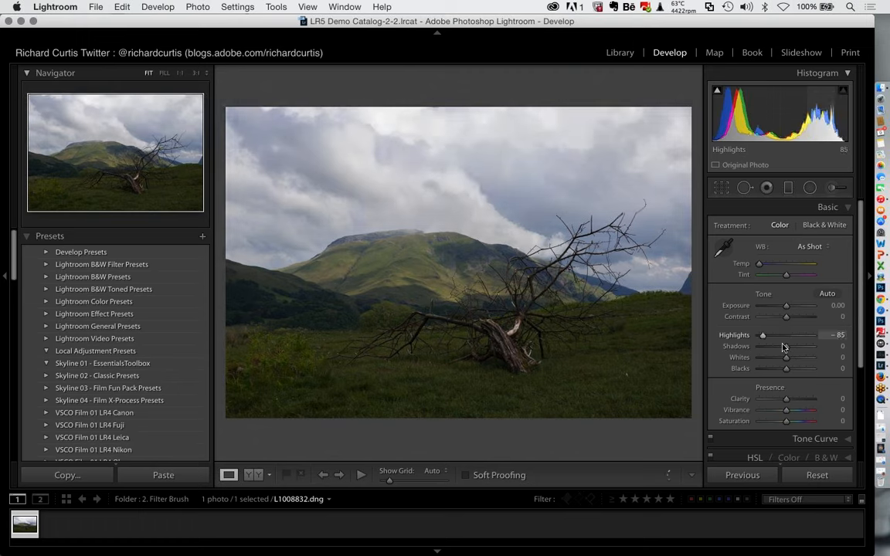
pyautogui.click(805, 346)
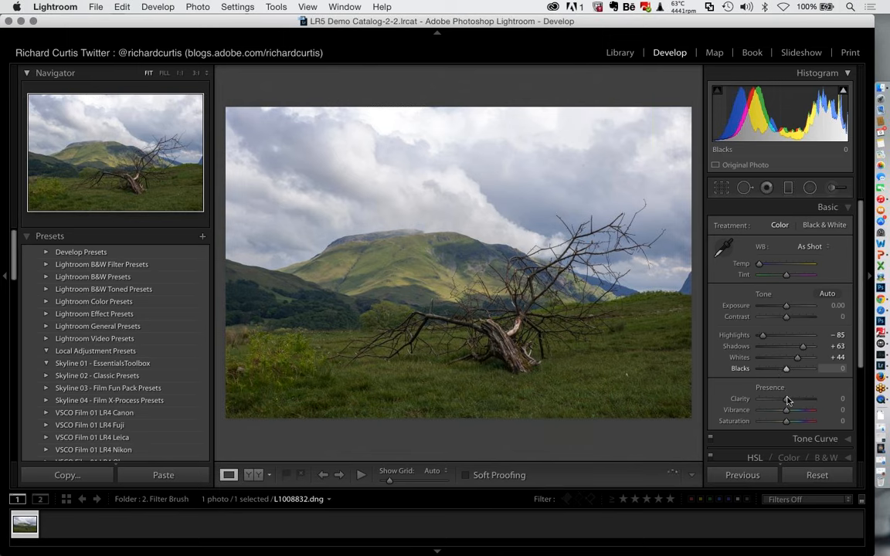
pyautogui.moveTo(787, 400); pyautogui.dragTo(798, 399)
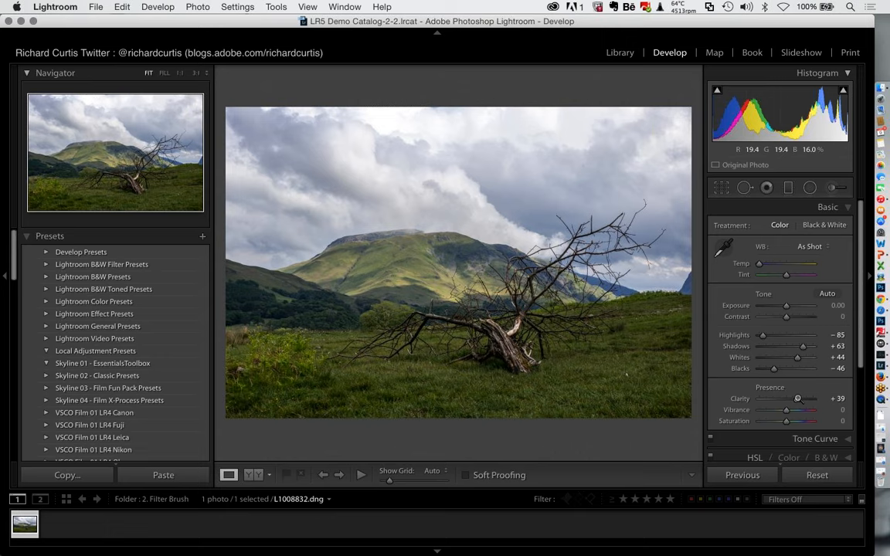
# Step: Draw a wide, tilted graduated filter over the sky and set its Exposure to −1.80
pyautogui.click(788, 187)
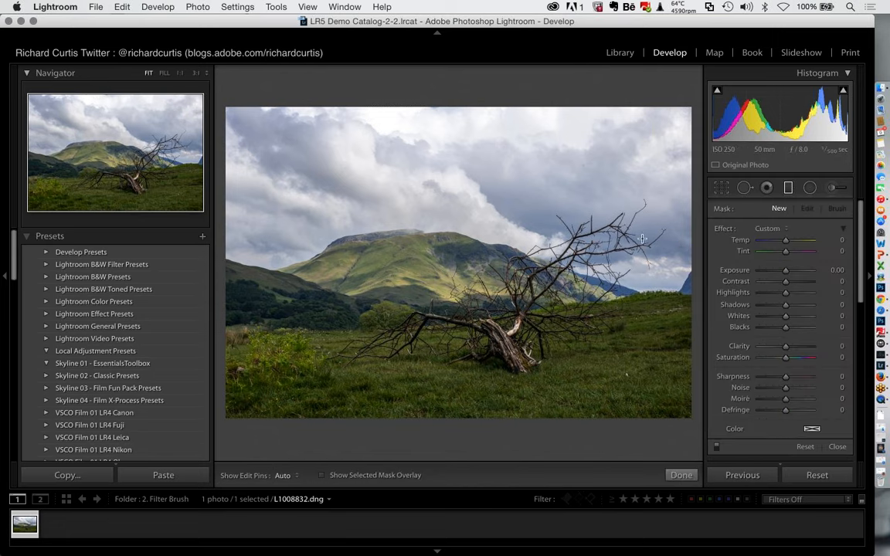
pyautogui.moveTo(646, 219); pyautogui.dragTo(684, 103)
pyautogui.moveTo(638, 306); pyautogui.dragTo(628, 366)
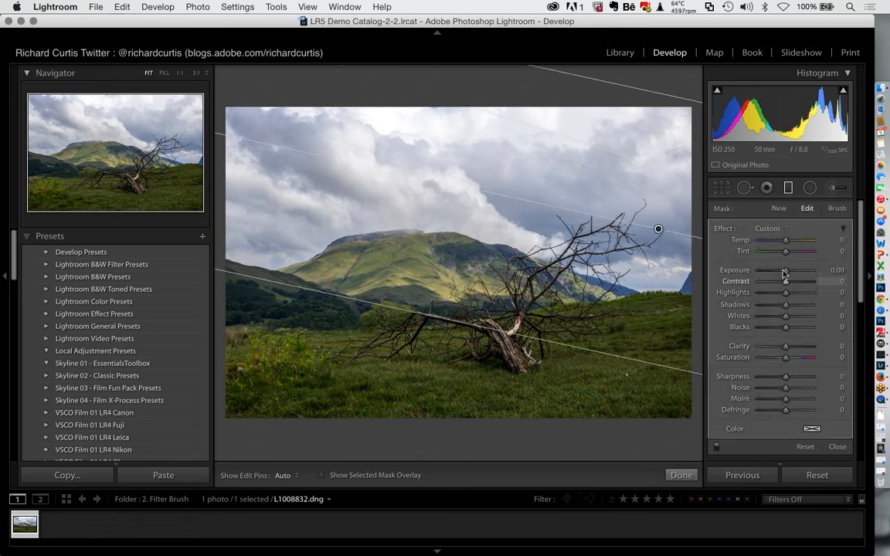
pyautogui.click(771, 271)
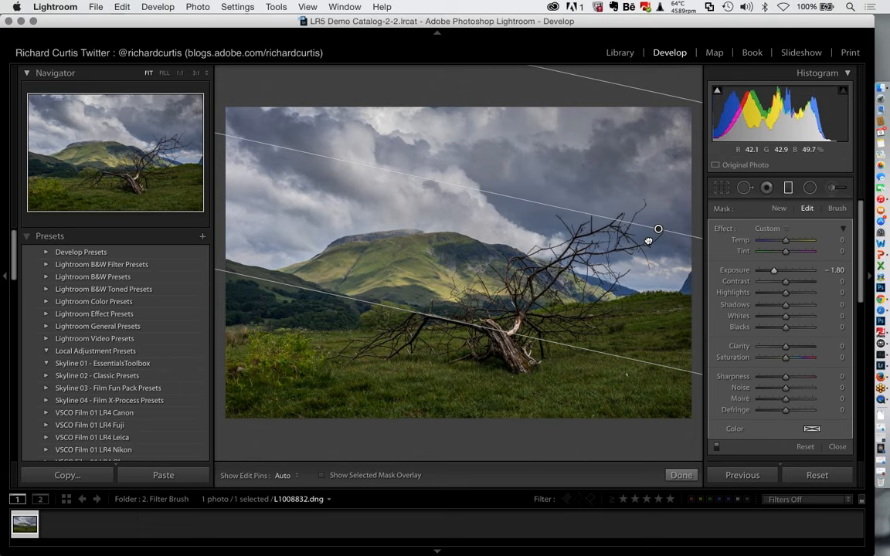
# Step: Move the graduated filter down over the hill and show its selected mask overlay
pyautogui.moveTo(649, 241); pyautogui.dragTo(640, 290)
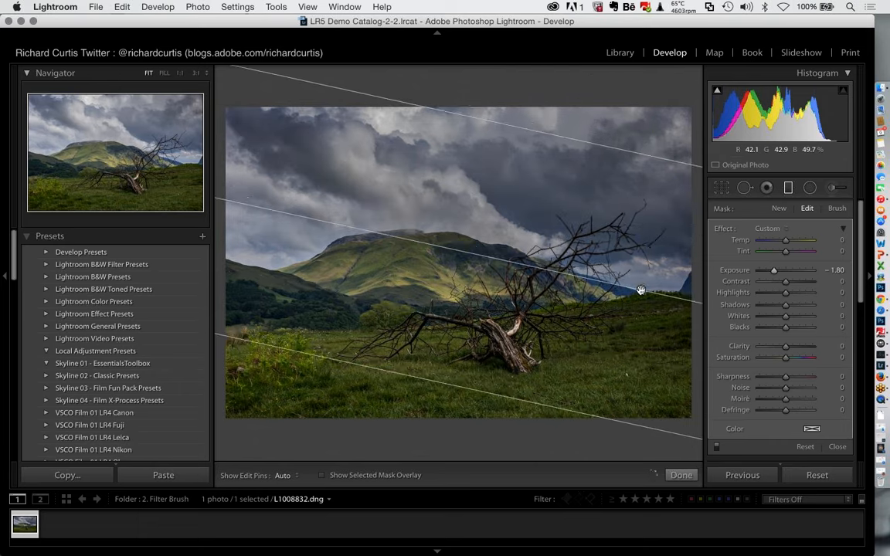
pyautogui.press('o')
pyautogui.press('o')
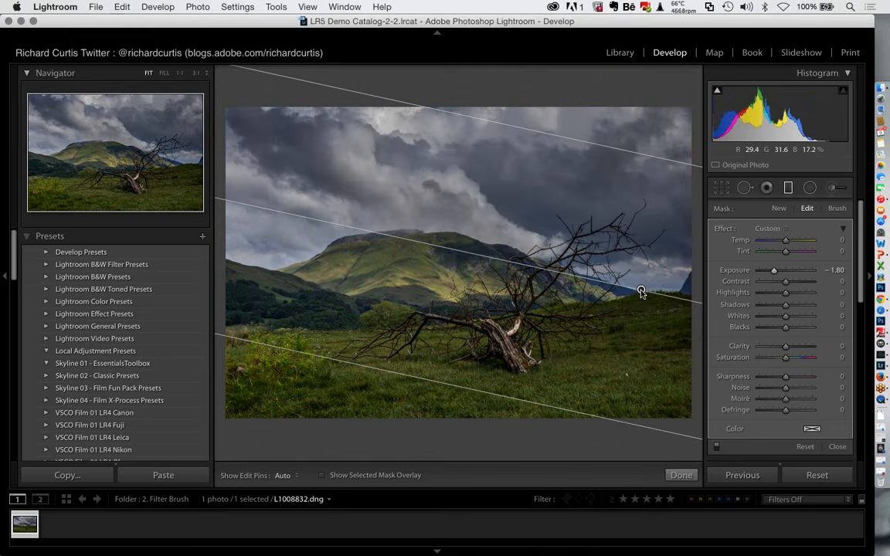
pyautogui.click(322, 476)
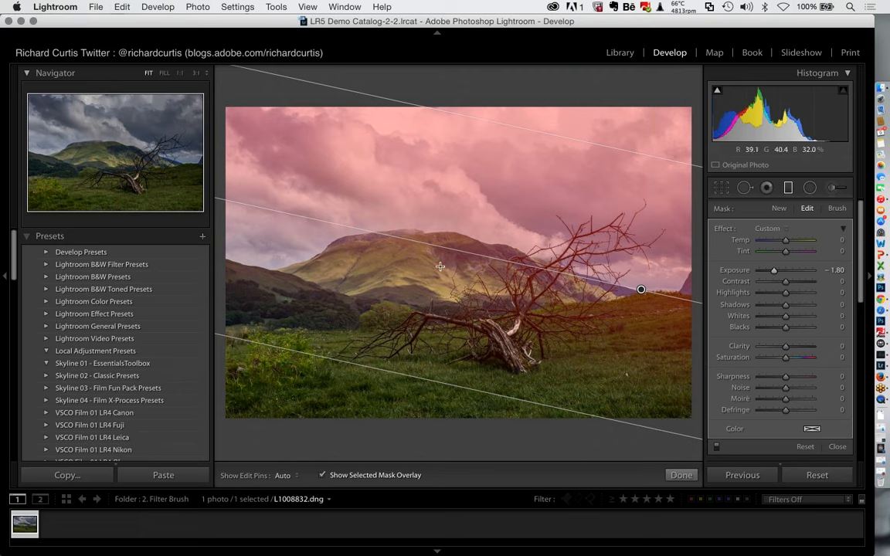
# Step: Erase the graduated filter's mask from the hills and grass with a size 27 mask brush, hiding the edit pins while painting
pyautogui.click(837, 208)
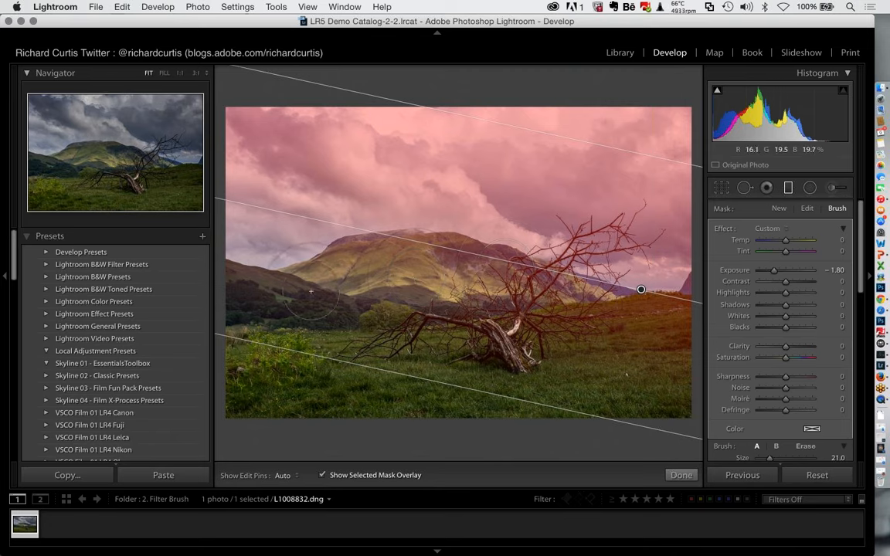
pyautogui.press('alt')
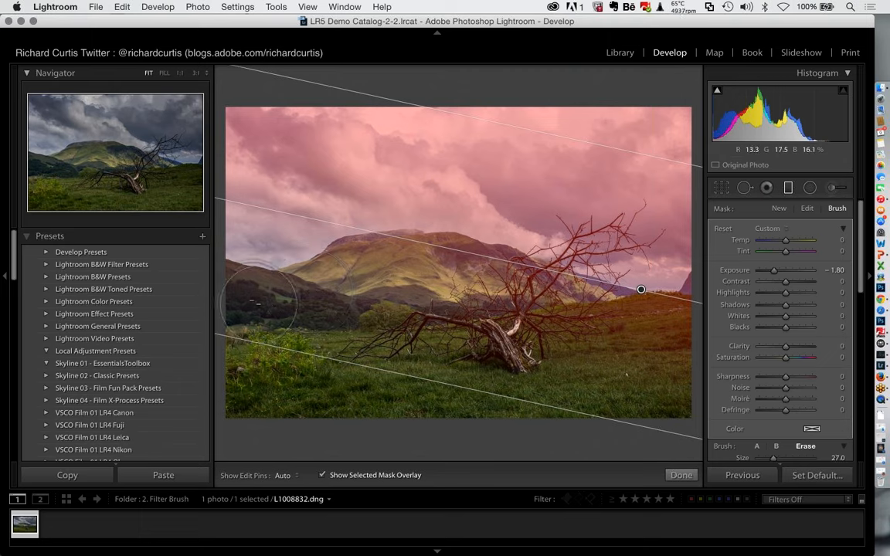
pyautogui.press('h')
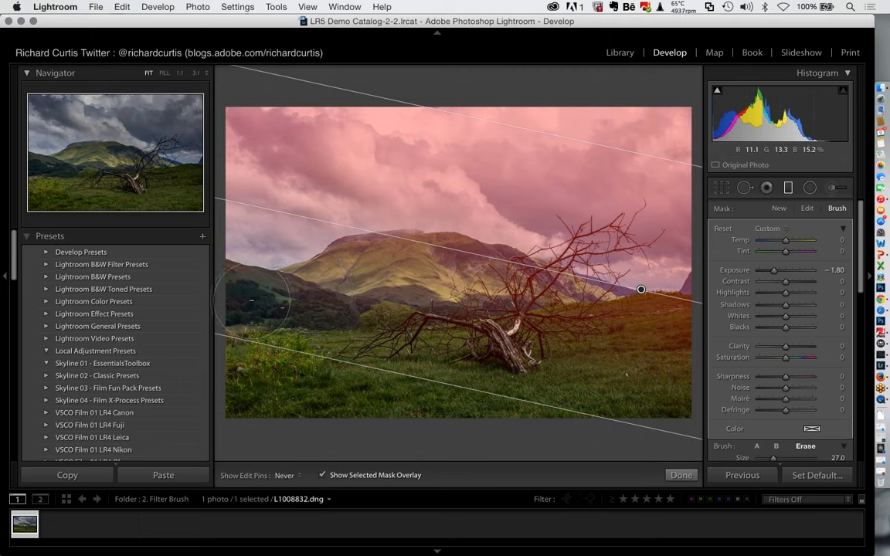
pyautogui.moveTo(290, 251)
pyautogui.mouseDown()
pyautogui.moveTo(364, 228)
pyautogui.moveTo(479, 275)
pyautogui.moveTo(467, 278)
pyautogui.moveTo(540, 290)
pyautogui.moveTo(583, 261)
pyautogui.moveTo(435, 330)
pyautogui.mouseUp()
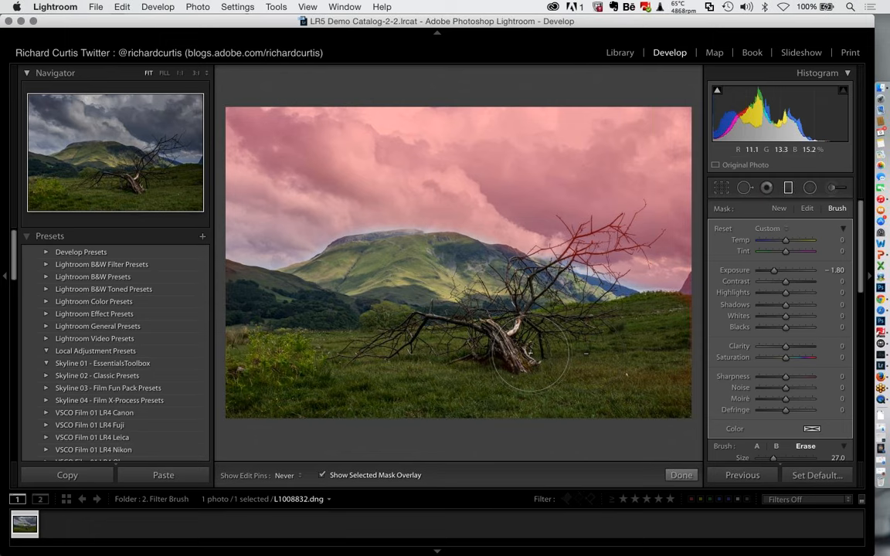
pyautogui.press('h')
pyautogui.scroll(-5, 796, 286)
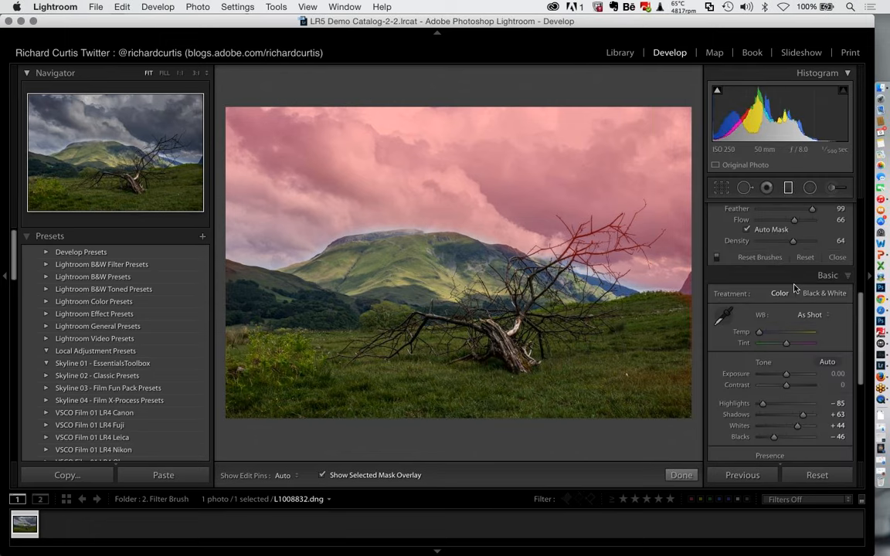
# Step: Reduce the graduated filter's mask brush to size 15 and turn off the selected mask overlay
pyautogui.scroll(1, 795, 284)
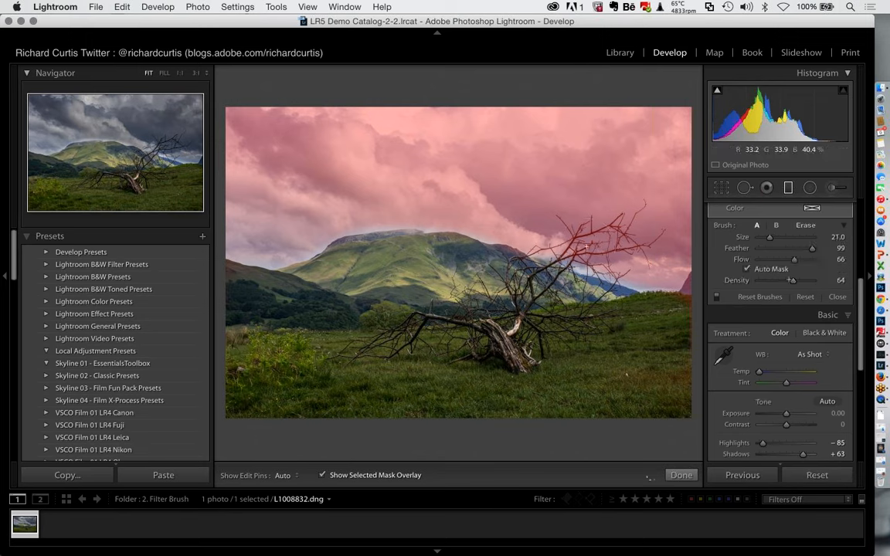
pyautogui.press('alt')
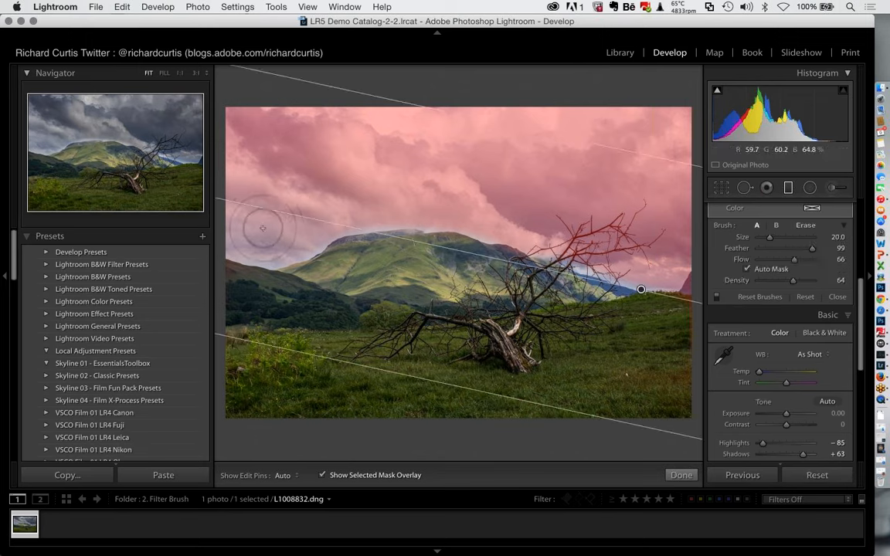
pyautogui.press('[')
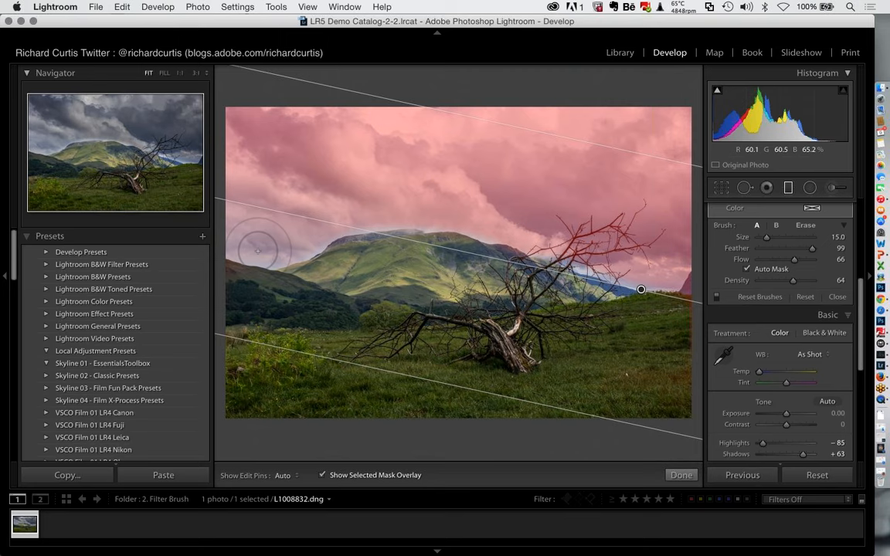
pyautogui.press('h')
pyautogui.press('h')
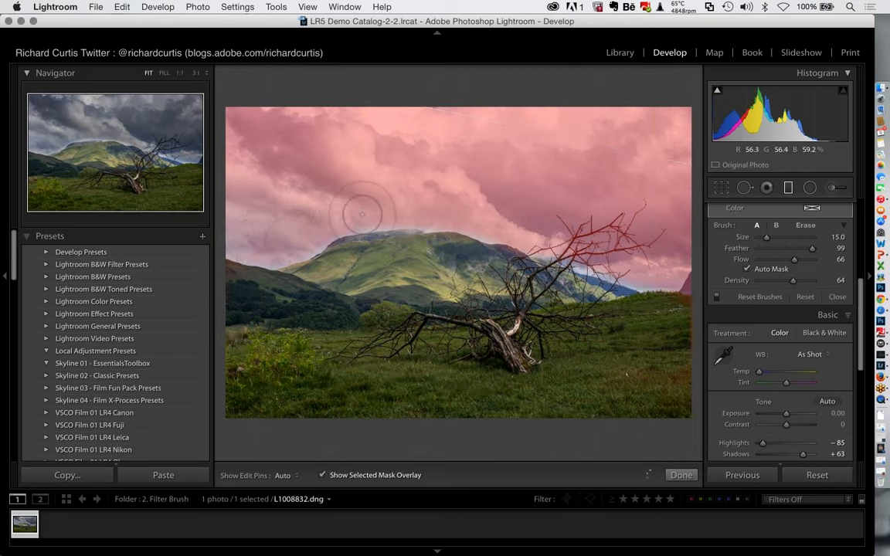
pyautogui.press('h')
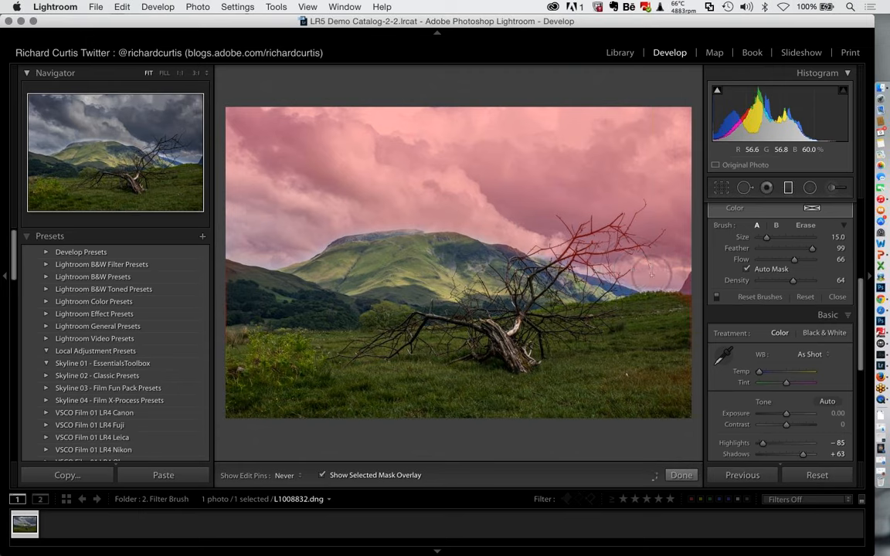
pyautogui.press('h')
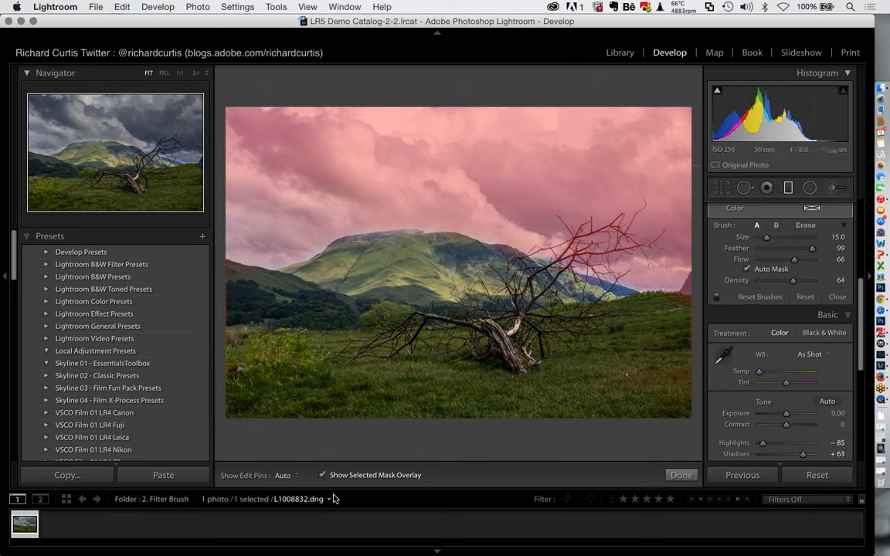
pyautogui.click(323, 476)
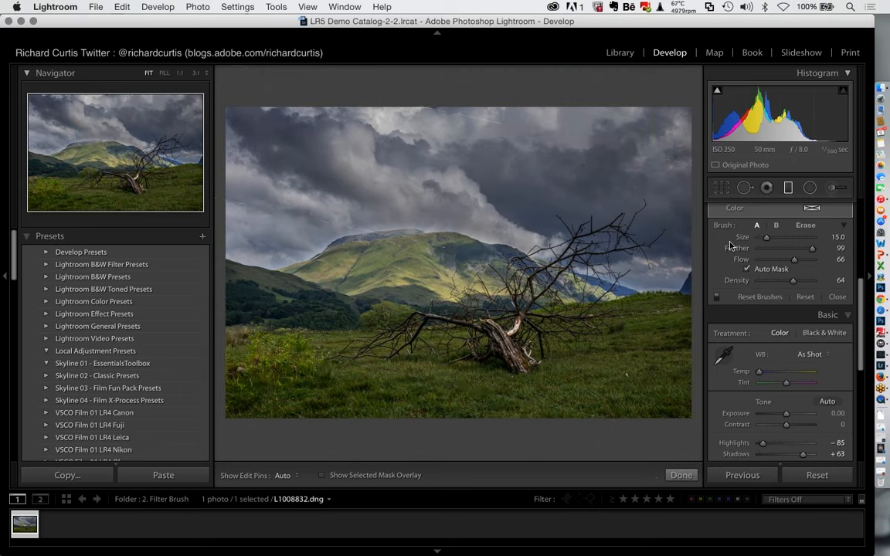
# Step: Merge the three valley photos in the library folder 3. HDR into an HDR image with Auto Align, Auto Tone and Medium deghosting
pyautogui.click(621, 55)
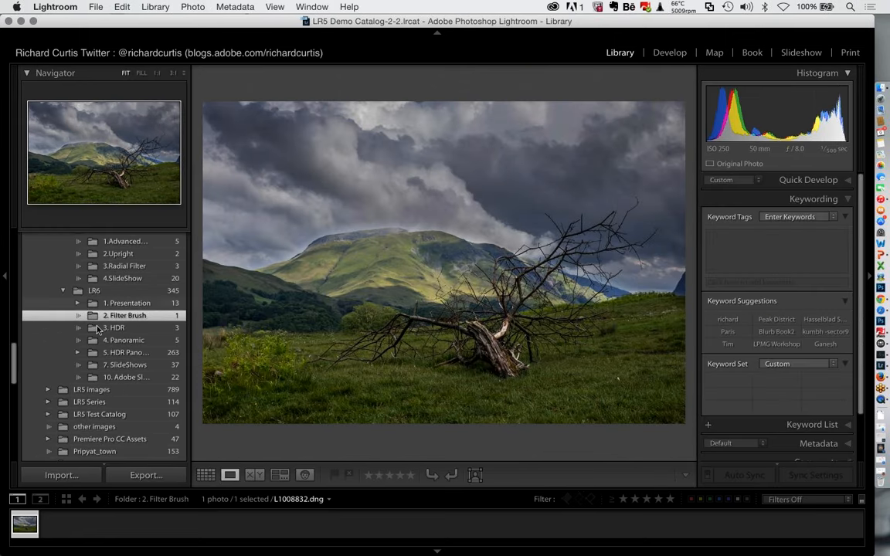
pyautogui.click(98, 328)
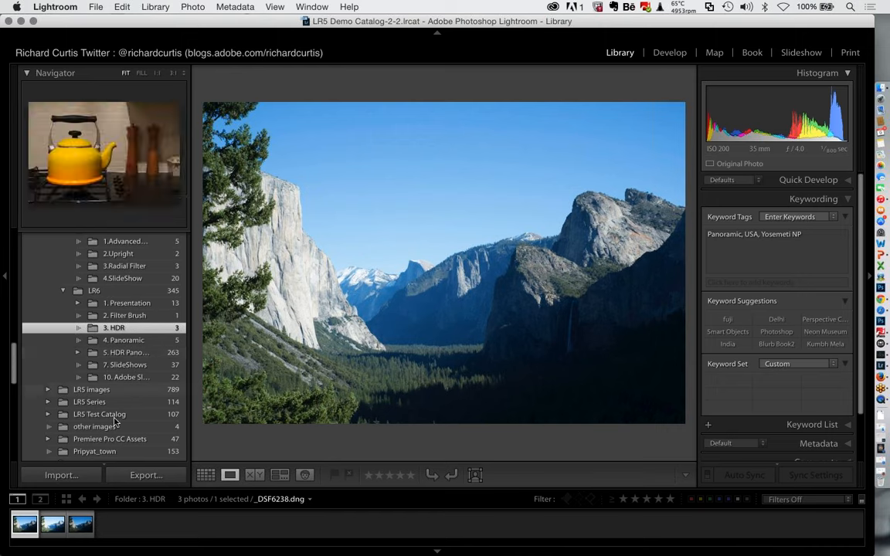
pyautogui.keyDown('shift'); pyautogui.click(84, 531); pyautogui.keyUp('shift')
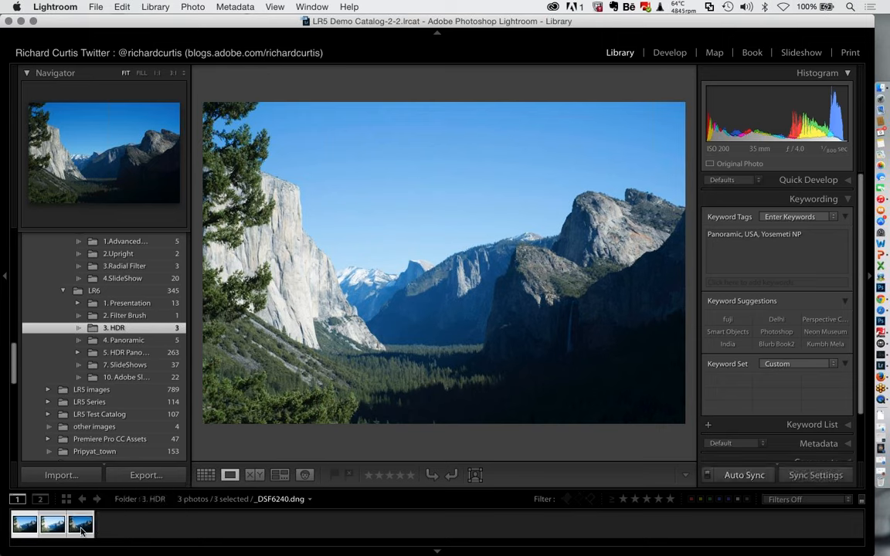
pyautogui.rightClick(82, 531)
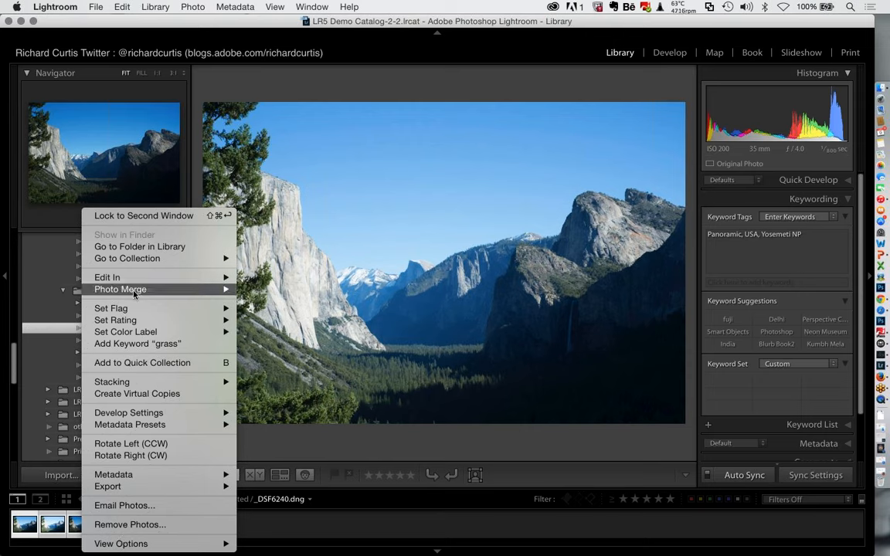
pyautogui.moveTo(134, 293)
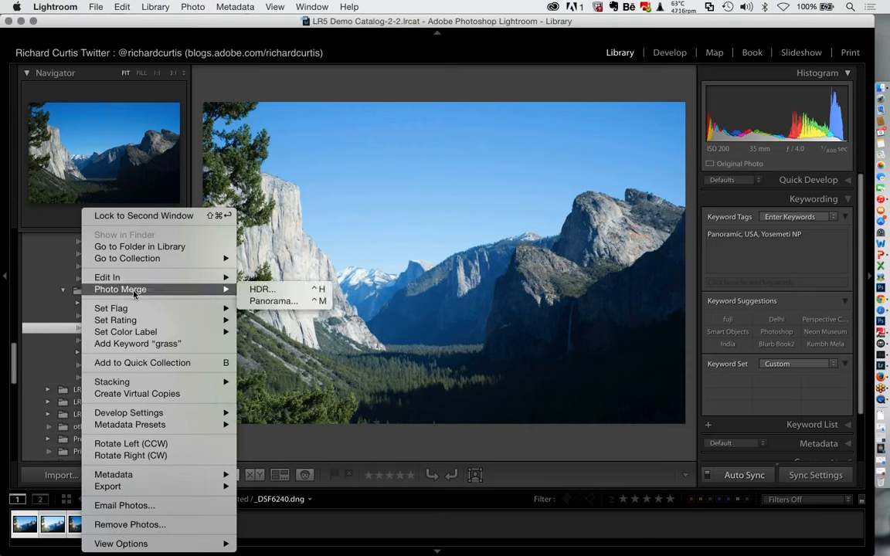
pyautogui.click(275, 292)
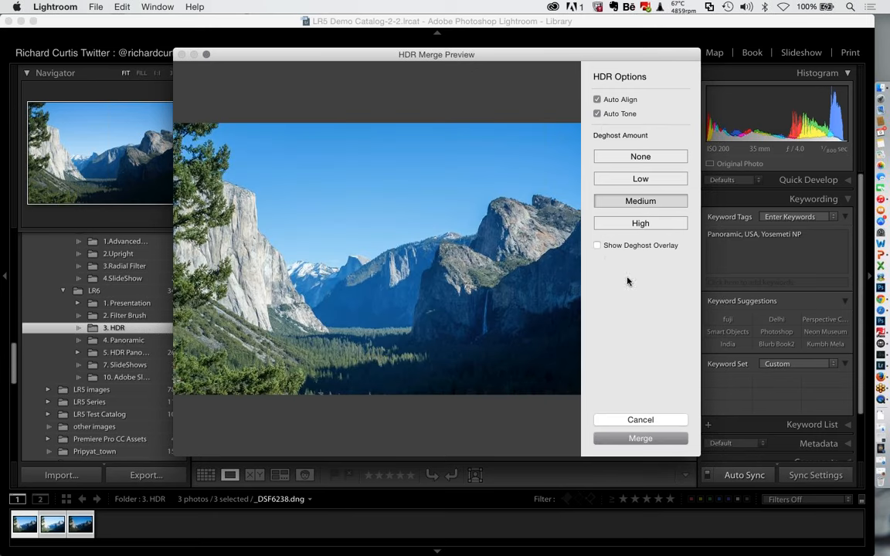
pyautogui.click(636, 438)
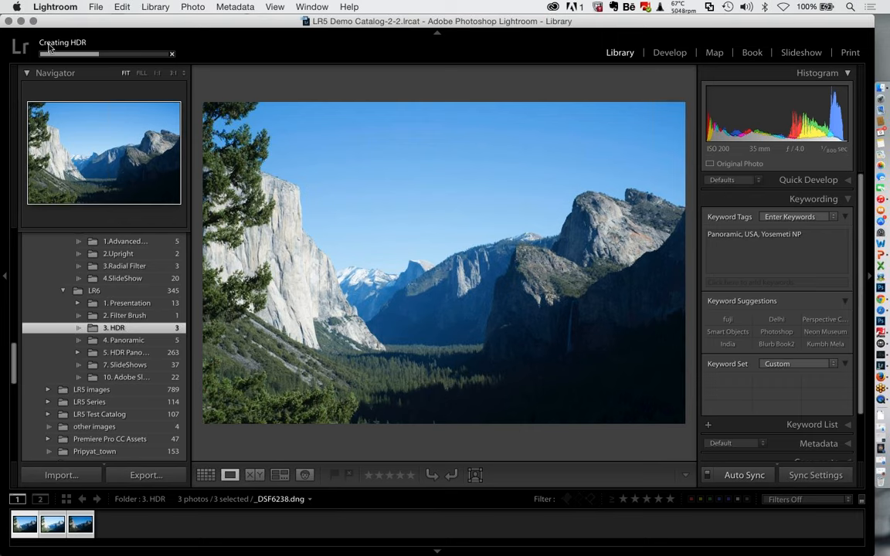
# Step: Merge the three misty tent-camp photos in the 4. Panoramic folder into a Spherical panorama with Auto Crop enabled
pyautogui.click(122, 341)
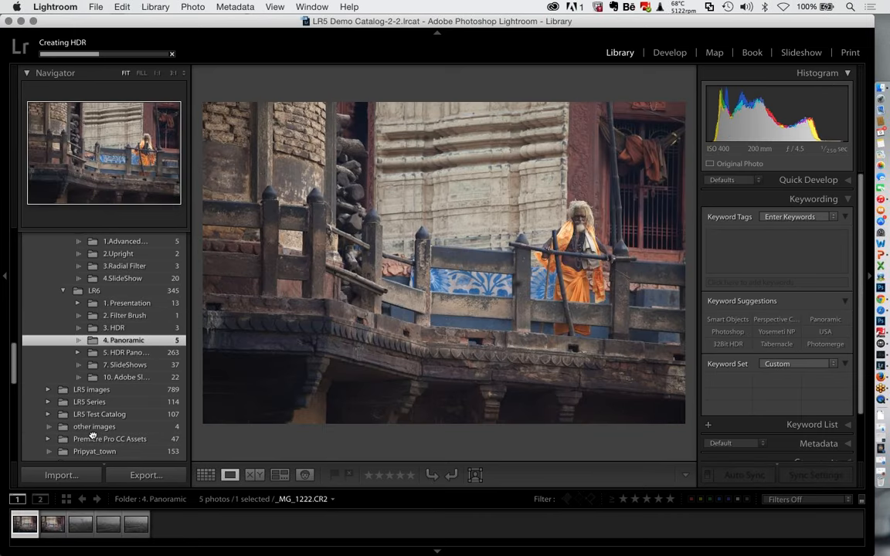
pyautogui.click(80, 525)
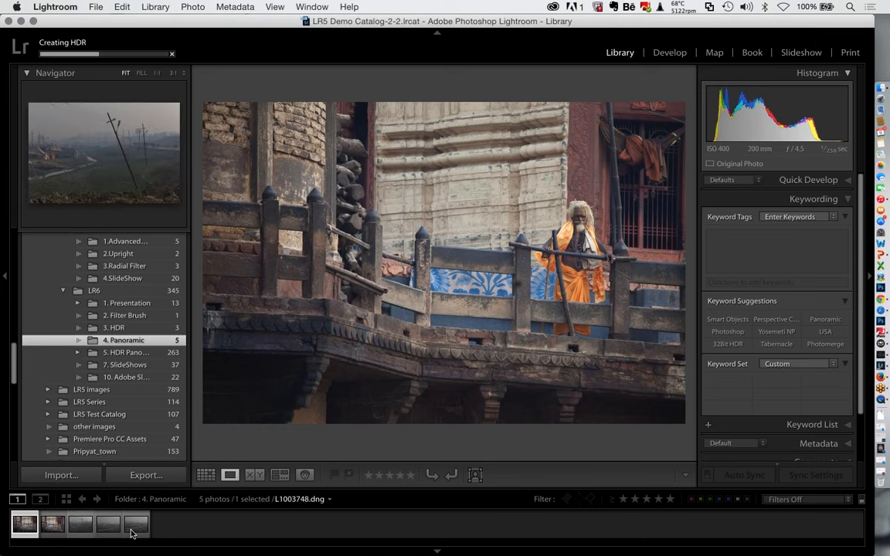
pyautogui.keyDown('shift'); pyautogui.click(136, 525); pyautogui.keyUp('shift')
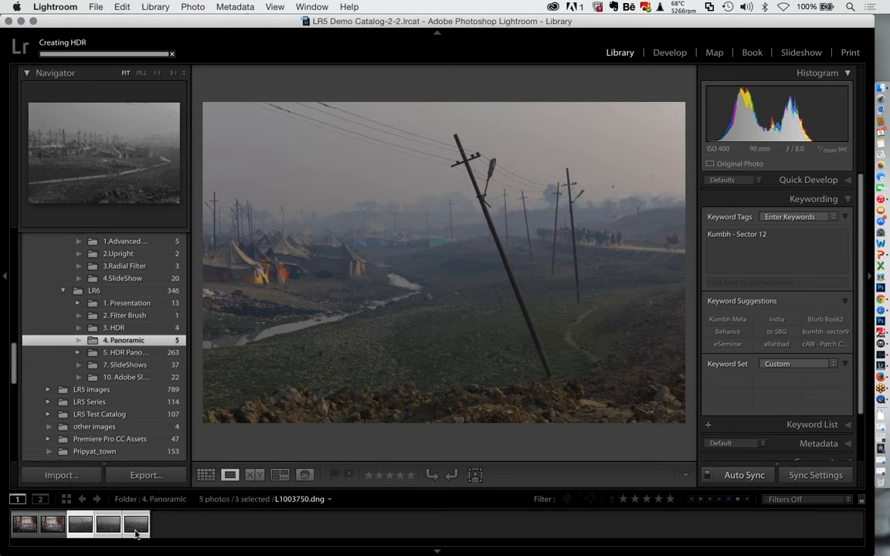
pyautogui.rightClick(136, 533)
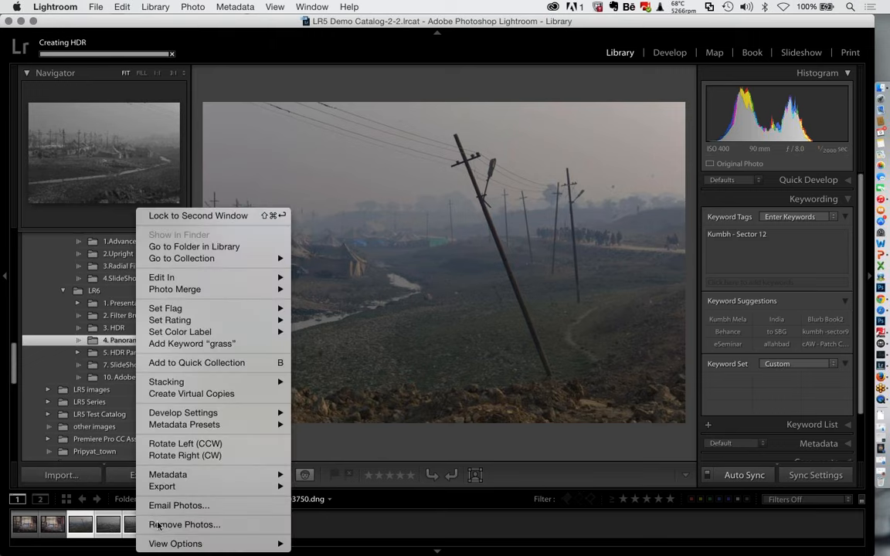
pyautogui.moveTo(203, 290)
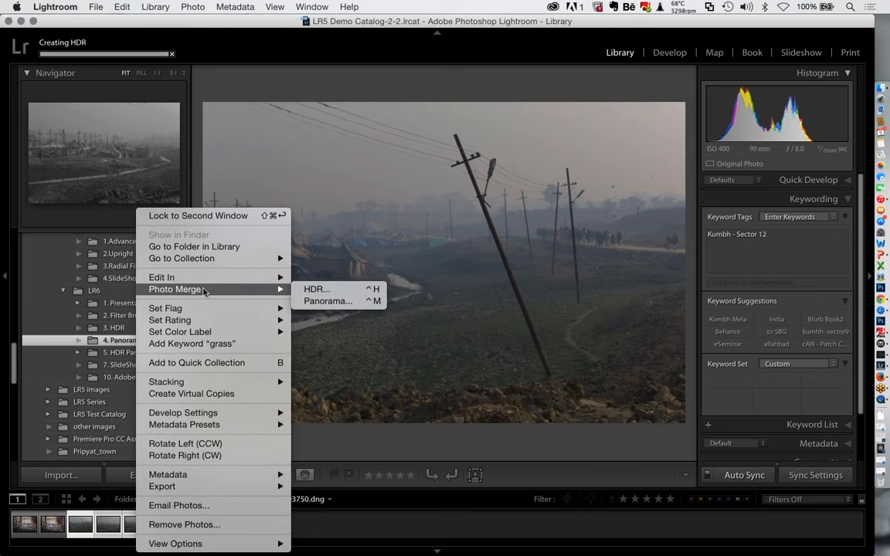
pyautogui.click(328, 301)
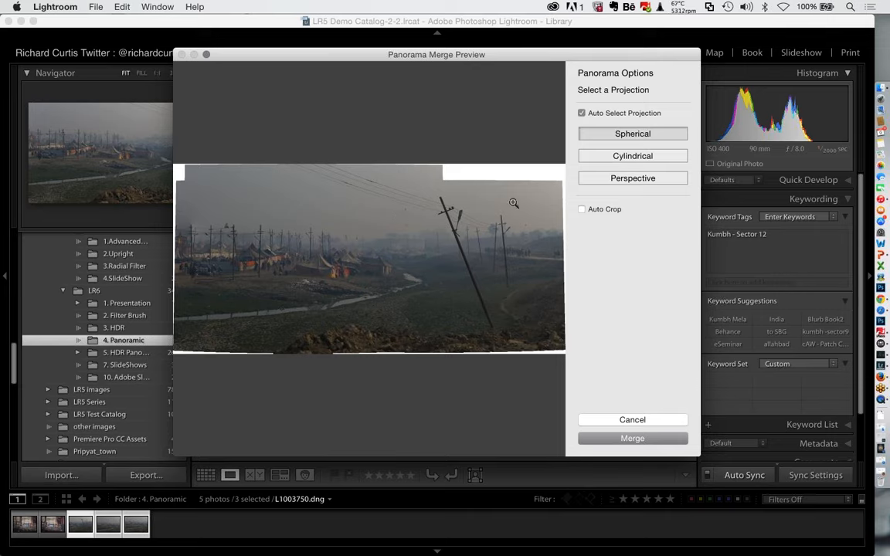
pyautogui.click(582, 211)
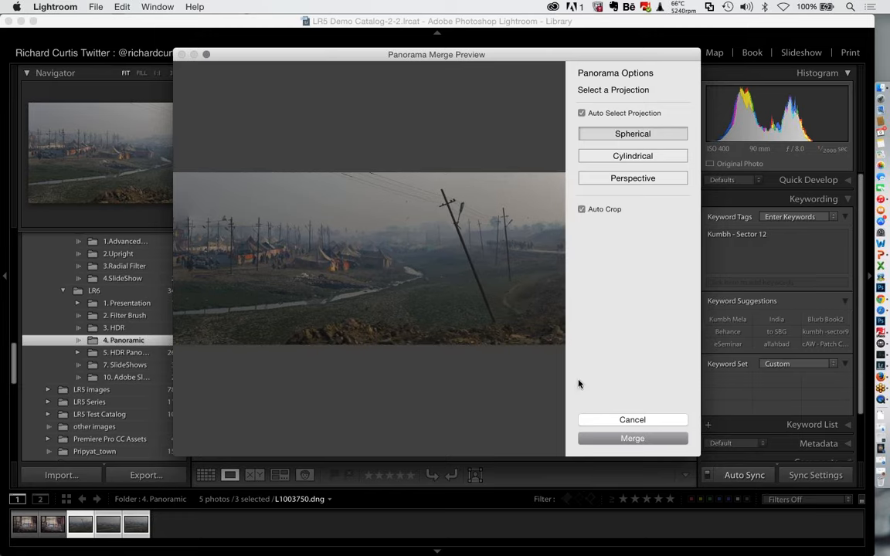
pyautogui.click(616, 437)
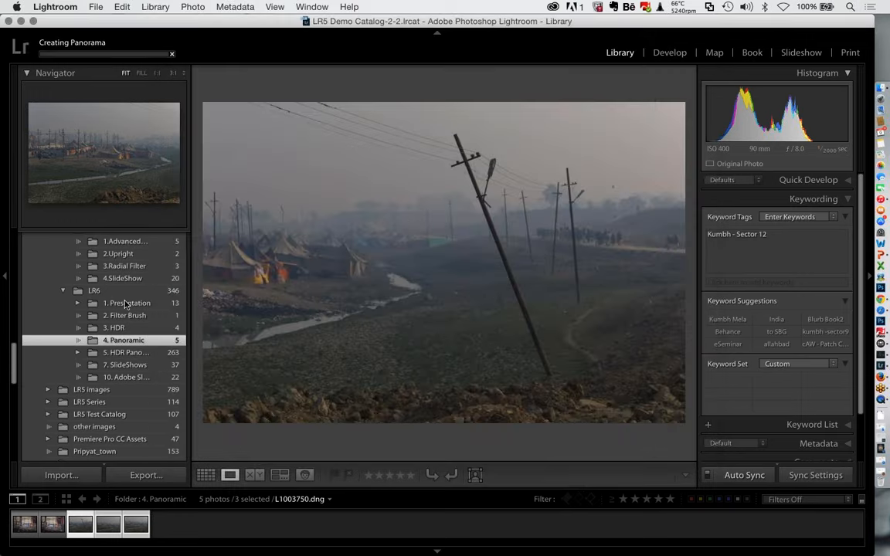
# Step: Develop the merged HDR photo from the 3. HDR folder with Shadows +74 and Clarity +65, and preview it full screen
pyautogui.click(116, 327)
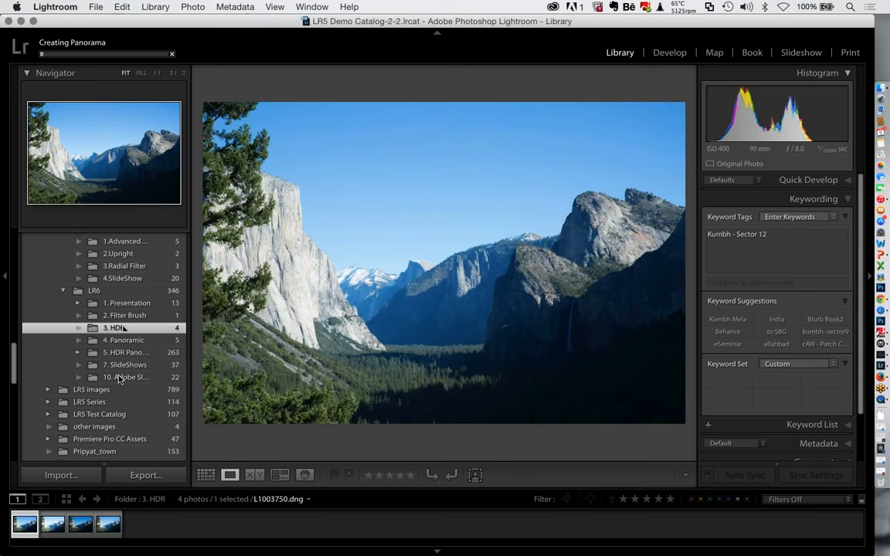
pyautogui.click(111, 527)
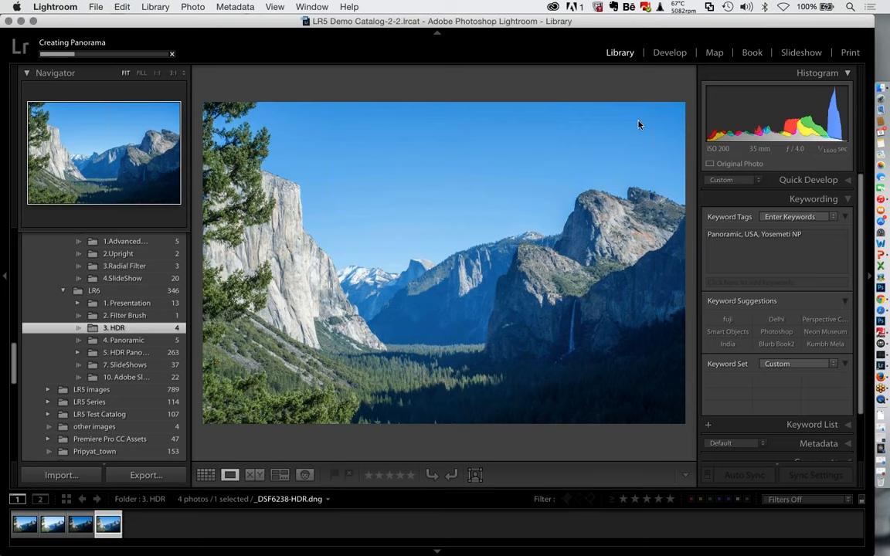
pyautogui.click(669, 52)
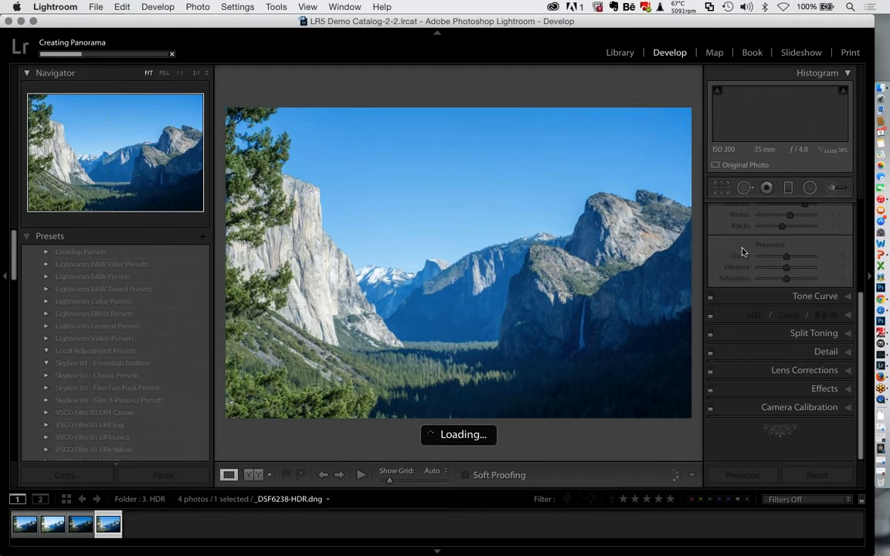
pyautogui.scroll(3, 743, 252)
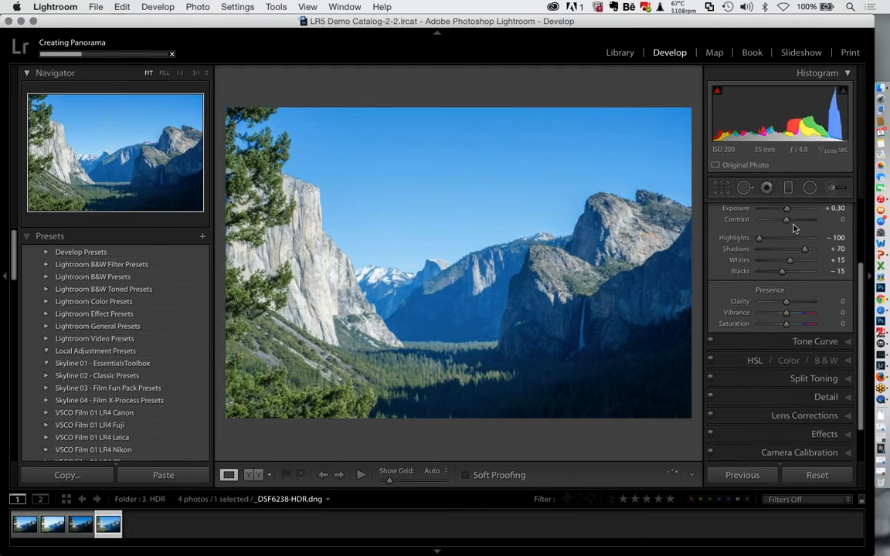
pyautogui.scroll(2, 773, 263)
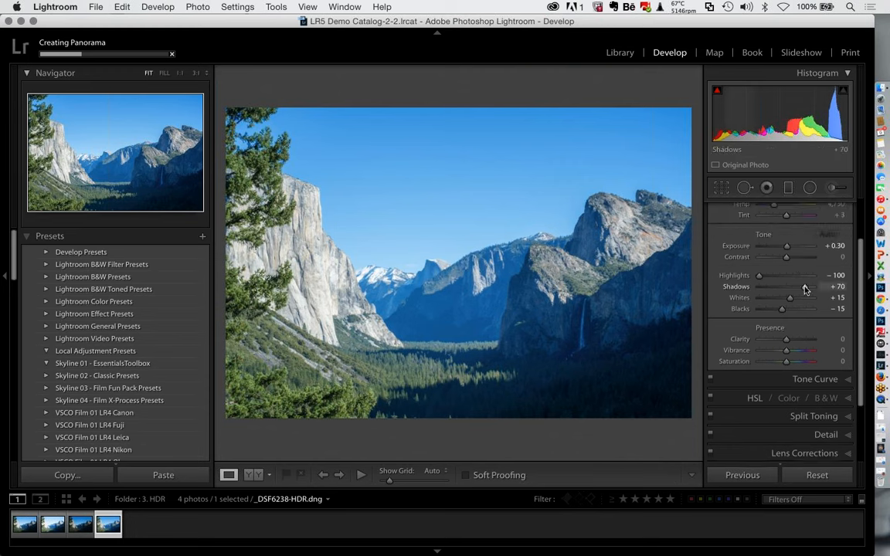
pyautogui.moveTo(803, 286); pyautogui.dragTo(805, 289)
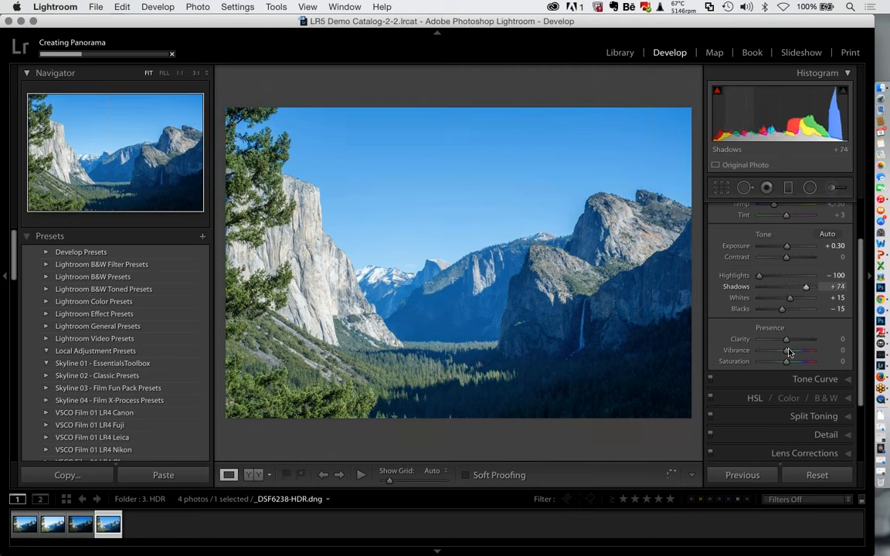
pyautogui.moveTo(792, 341); pyautogui.dragTo(803, 340)
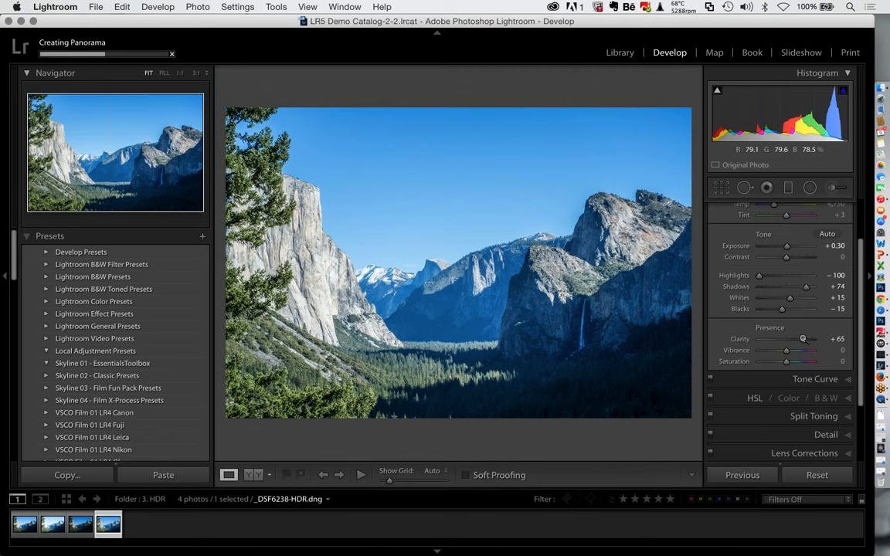
pyautogui.press('f')
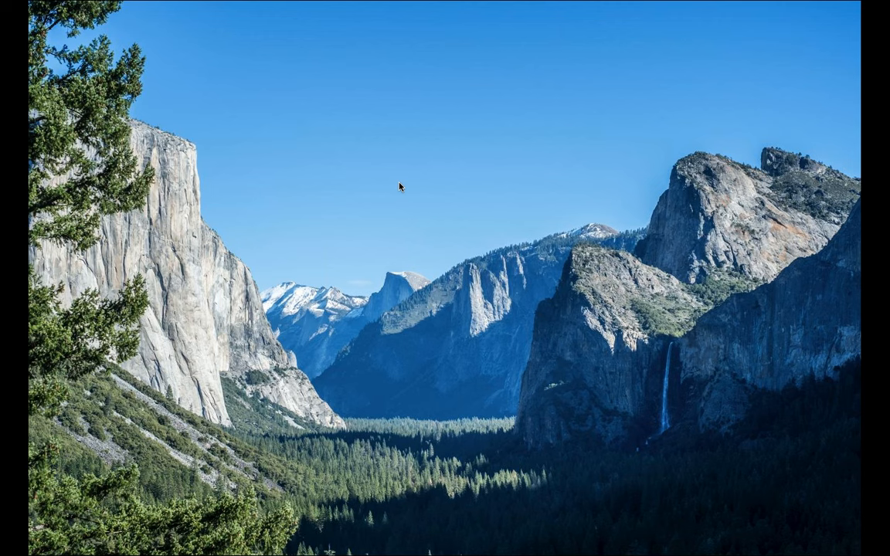
pyautogui.press('Escape')
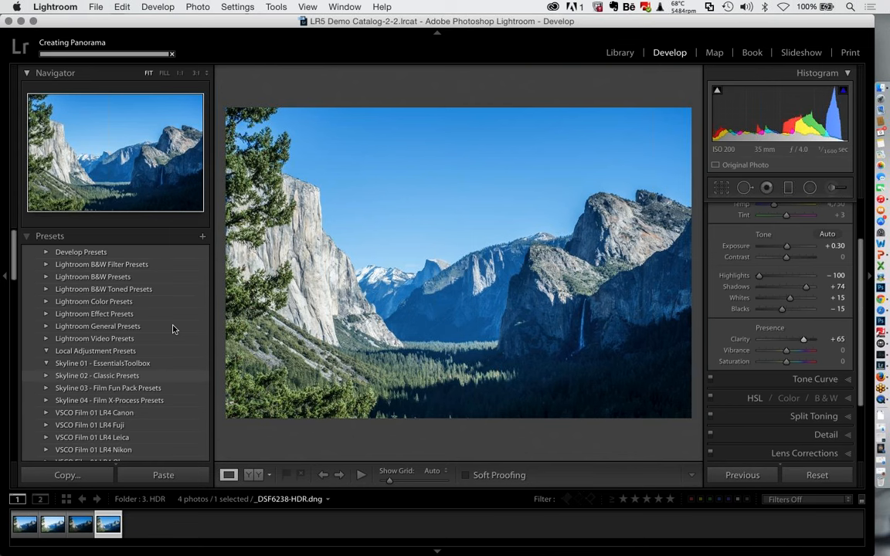
# Step: Develop the merged panorama from the 4. Panoramic folder with Highlights −59, Shadows +79, Whites +58, Blacks −44 and Clarity +37
pyautogui.press('e')
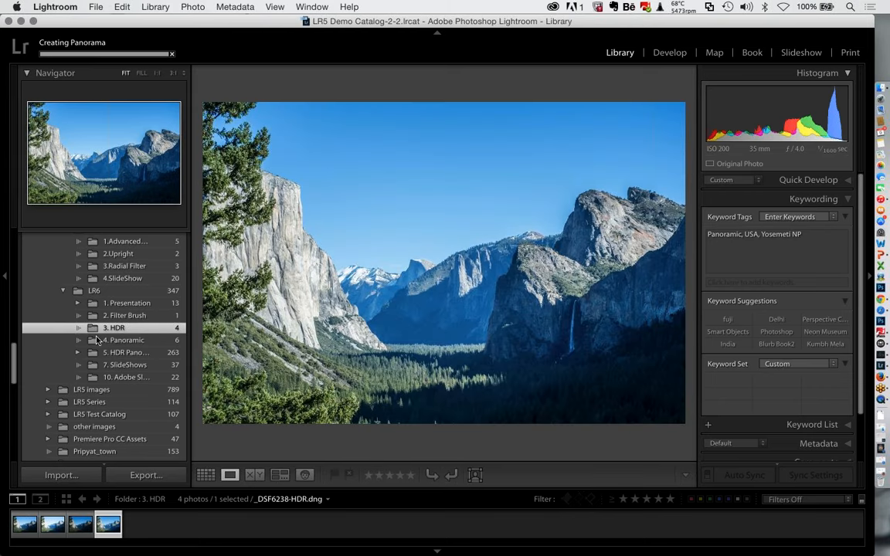
pyautogui.click(97, 339)
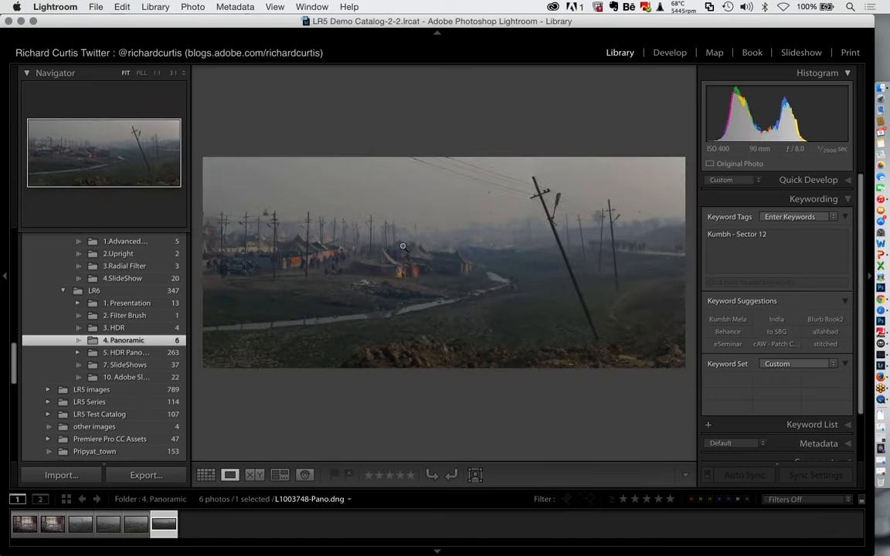
pyautogui.press('F2')
pyautogui.press('F2')
pyautogui.click(669, 53)
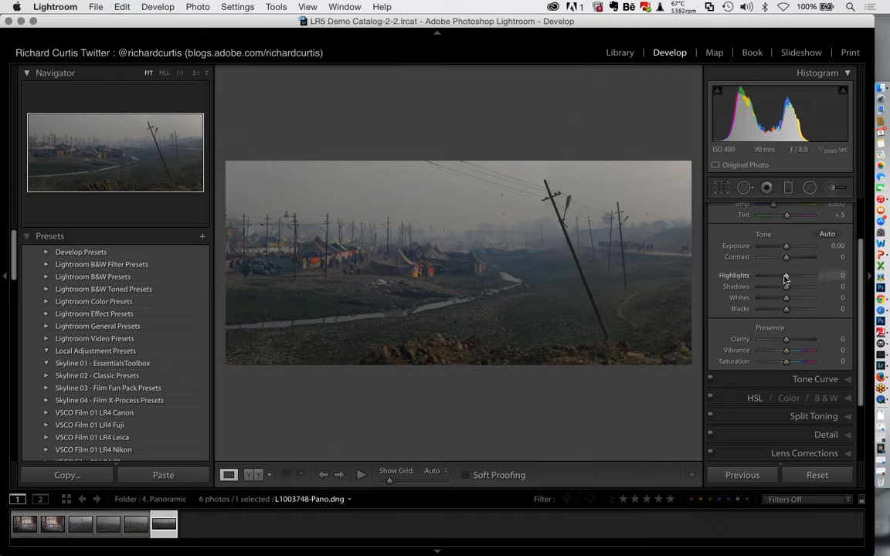
pyautogui.moveTo(786, 276); pyautogui.dragTo(796, 340)
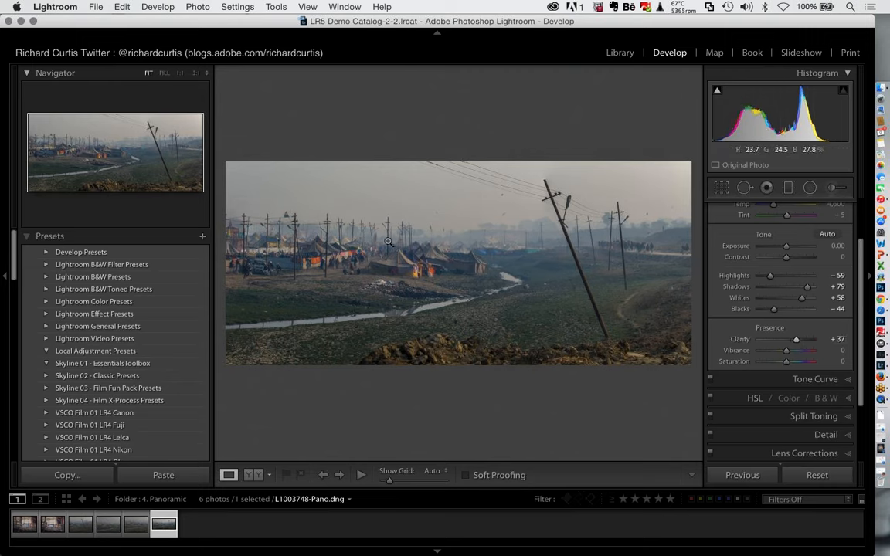
# Step: Open the HDR Pano 13 folder inside 5. HDR Panoramic in the Library
pyautogui.click(619, 53)
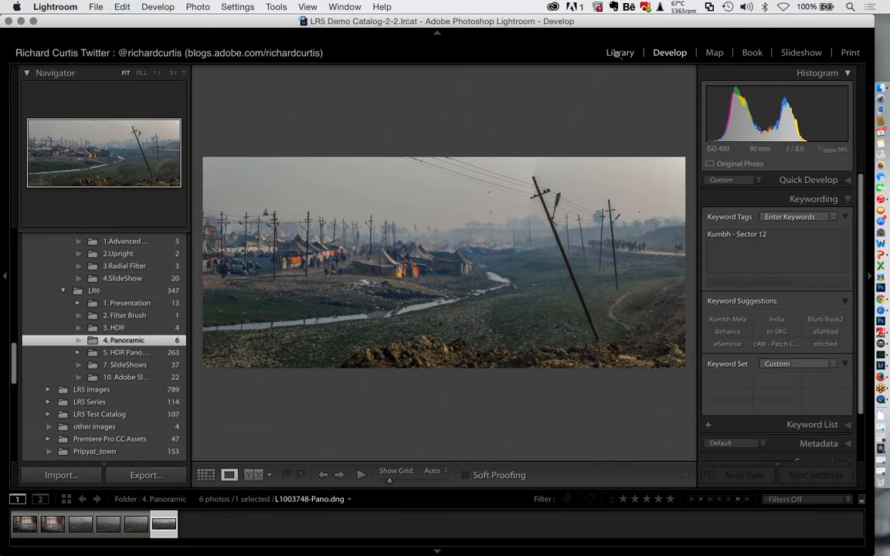
pyautogui.click(100, 355)
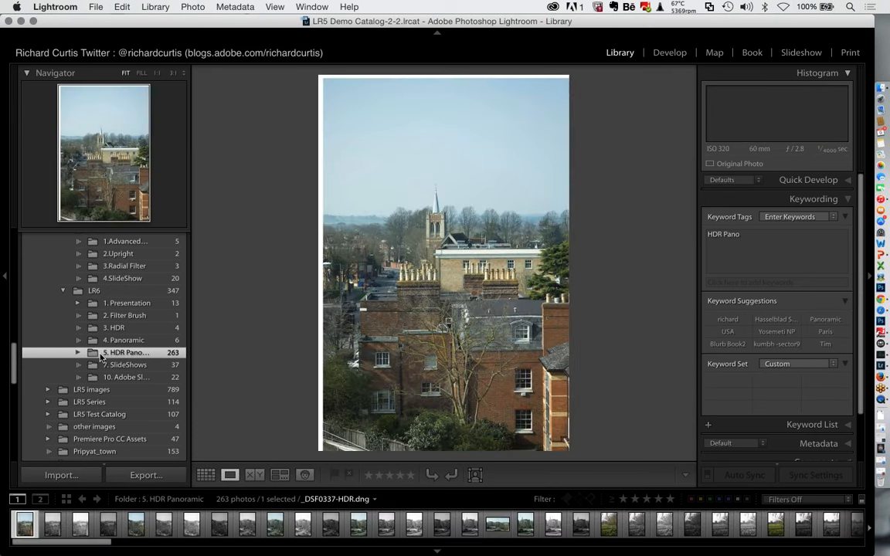
pyautogui.click(76, 353)
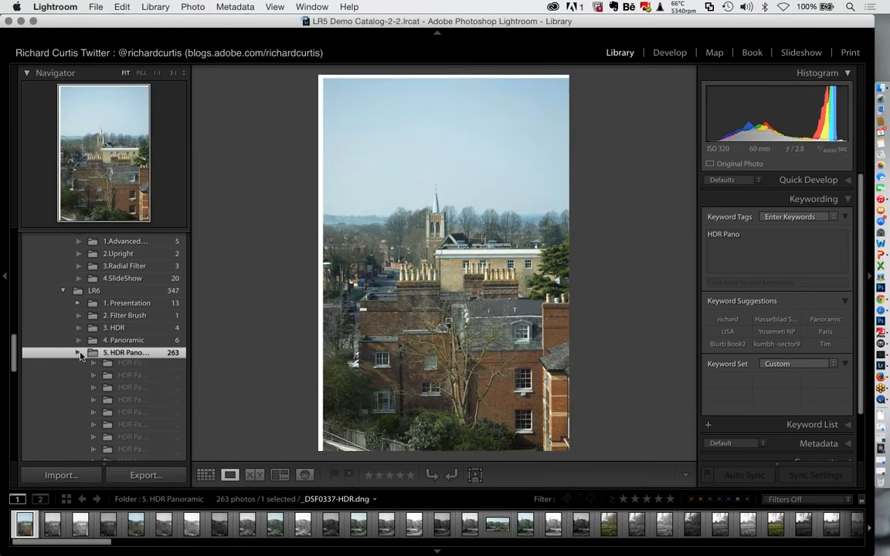
pyautogui.scroll(-4, 184, 244)
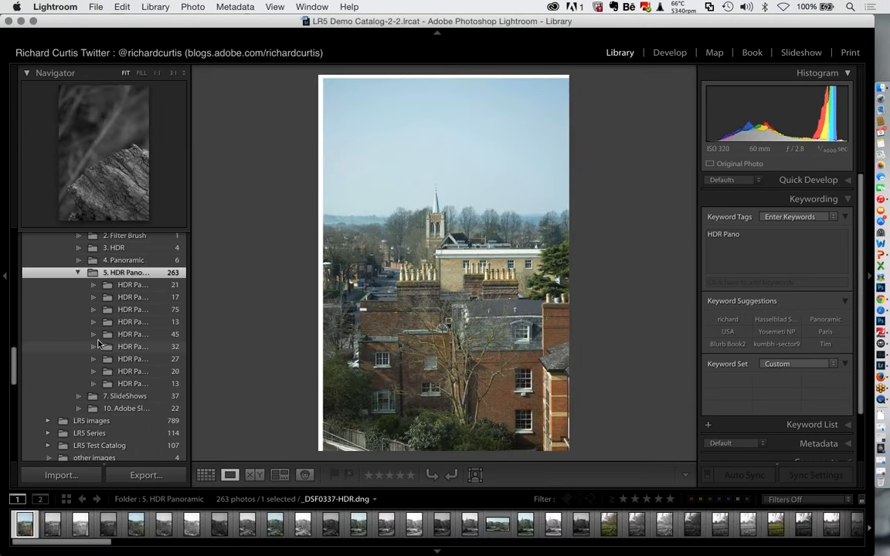
pyautogui.moveTo(187, 244); pyautogui.dragTo(250, 238)
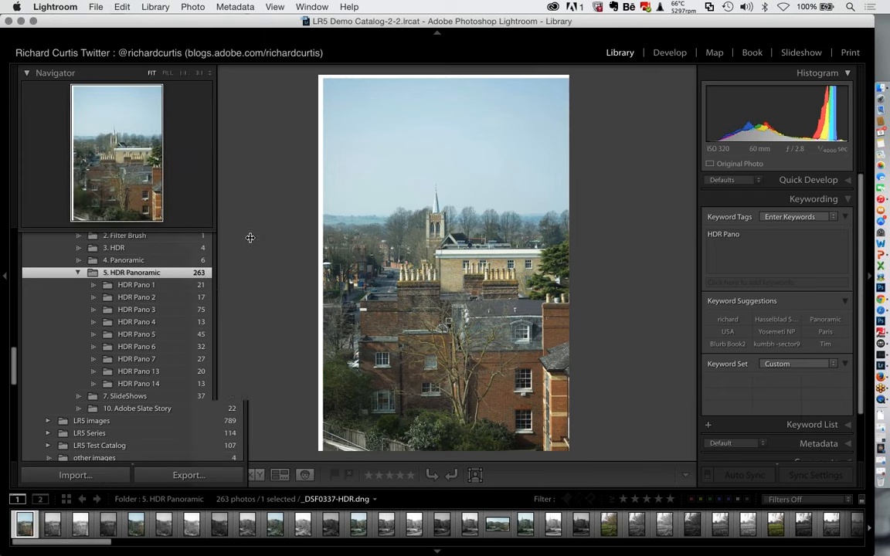
pyautogui.click(115, 373)
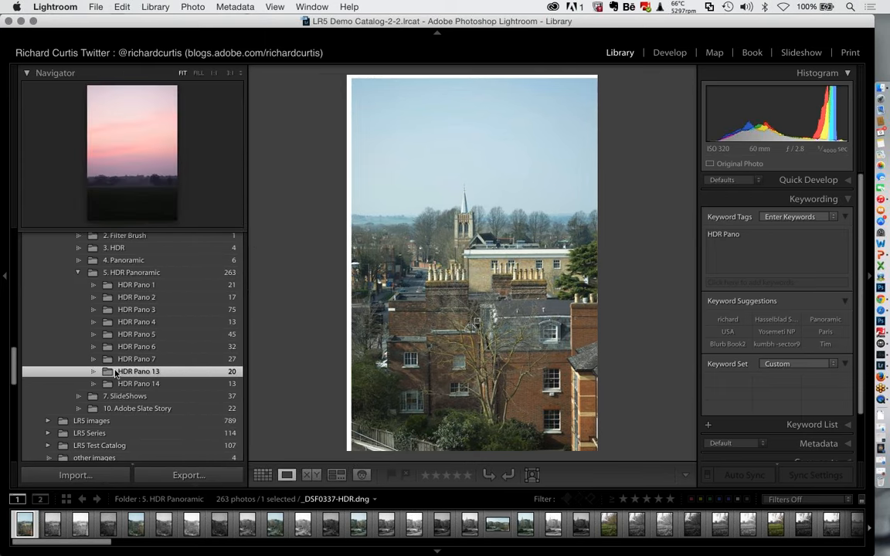
pyautogui.moveTo(248, 201); pyautogui.dragTo(185, 203)
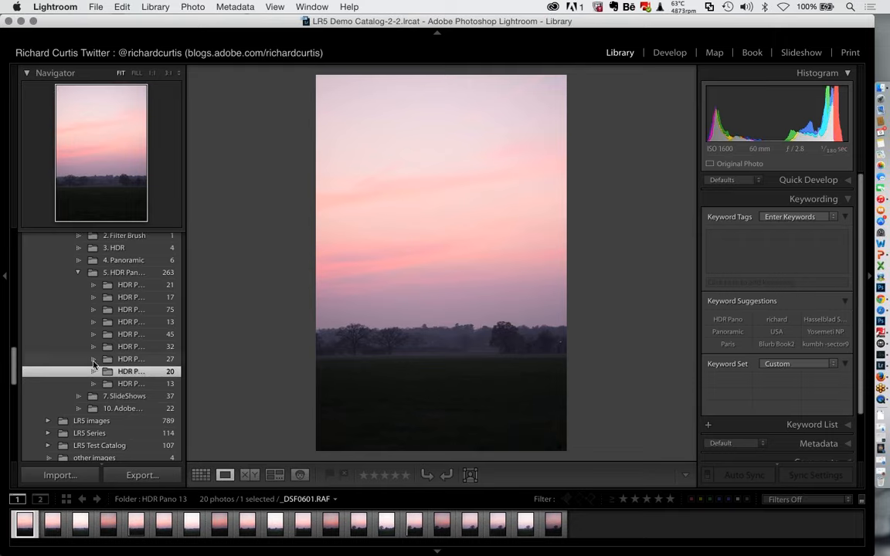
# Step: Compare the bracketed sunset exposures _DSF0602.RAF and _DSF0603.RAF with the merged _DSF0601-HDR.dng
pyautogui.click(78, 527)
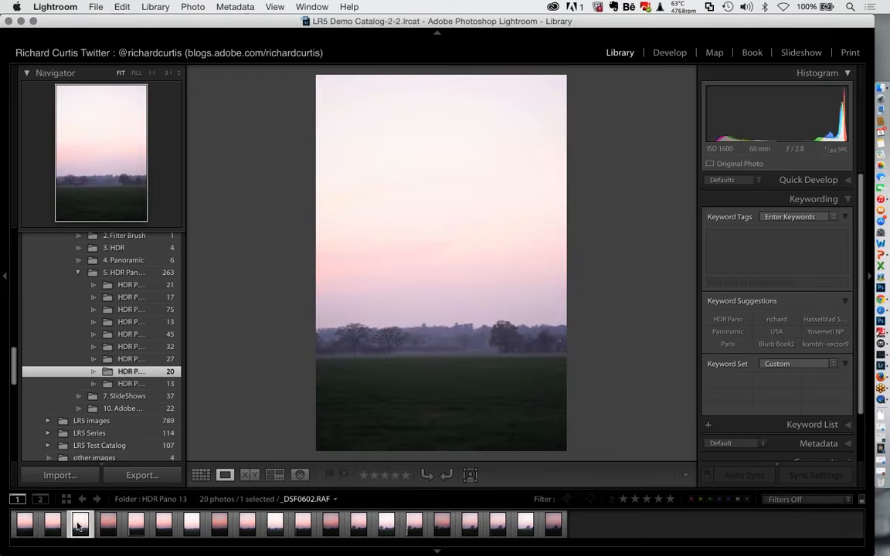
pyautogui.click(107, 526)
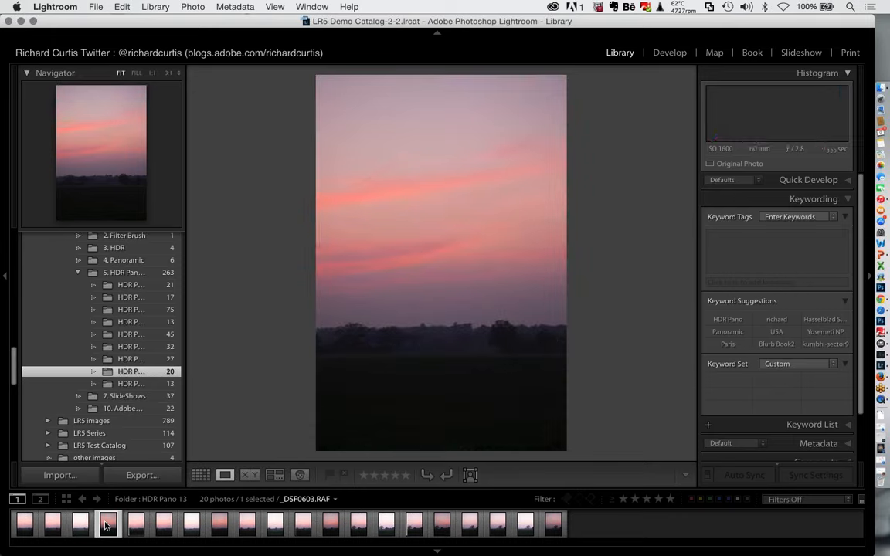
pyautogui.click(55, 526)
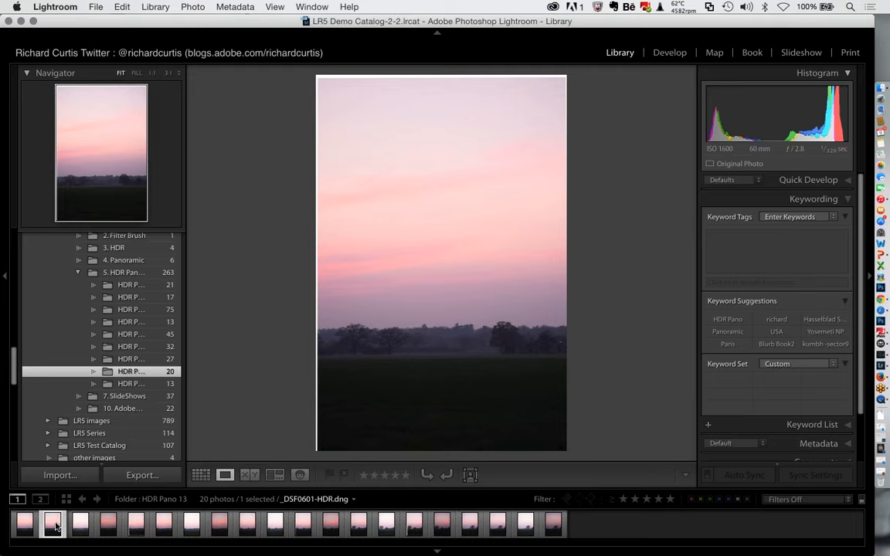
pyautogui.click(106, 529)
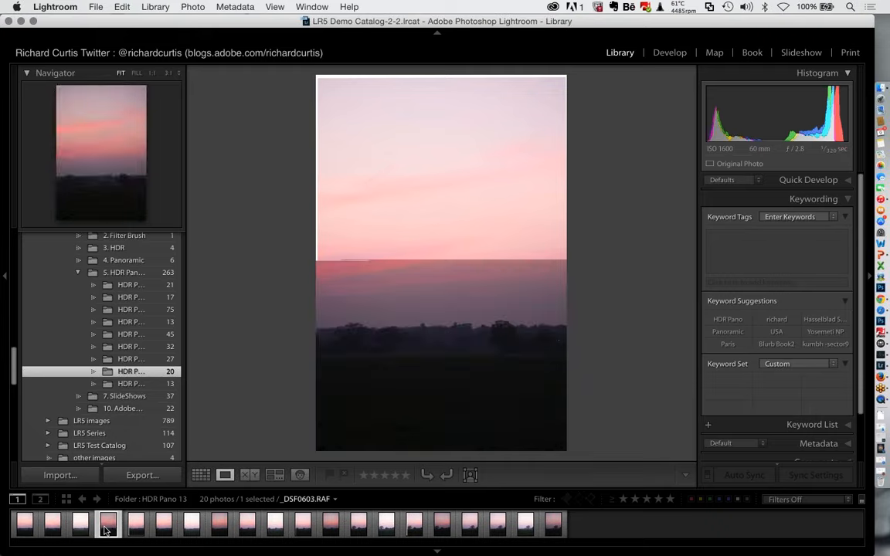
# Step: Merge the five sunset HDR DNG files in HDR Pano 13 into a Spherical panorama with Auto Select Projection and Auto Crop enabled
pyautogui.click(54, 529)
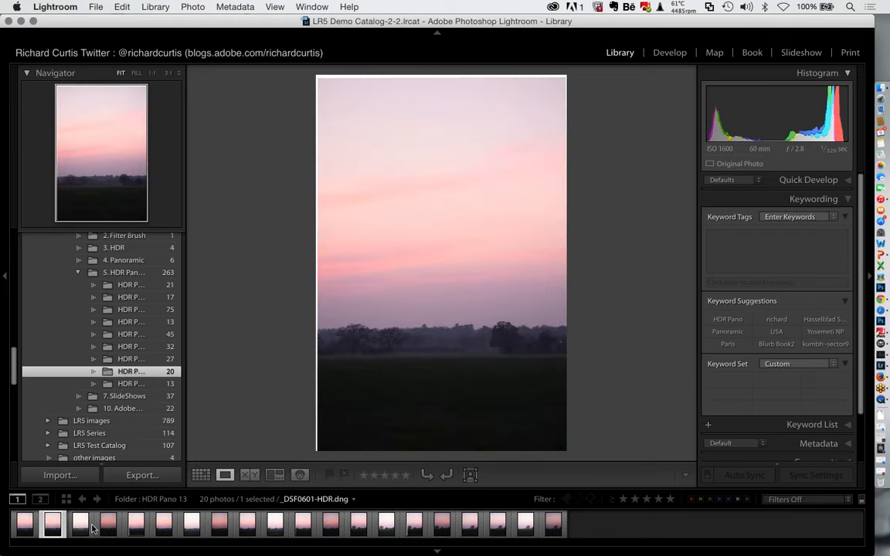
pyautogui.keyDown('super'); pyautogui.click(138, 528); pyautogui.keyUp('super')
pyautogui.click(139, 528)
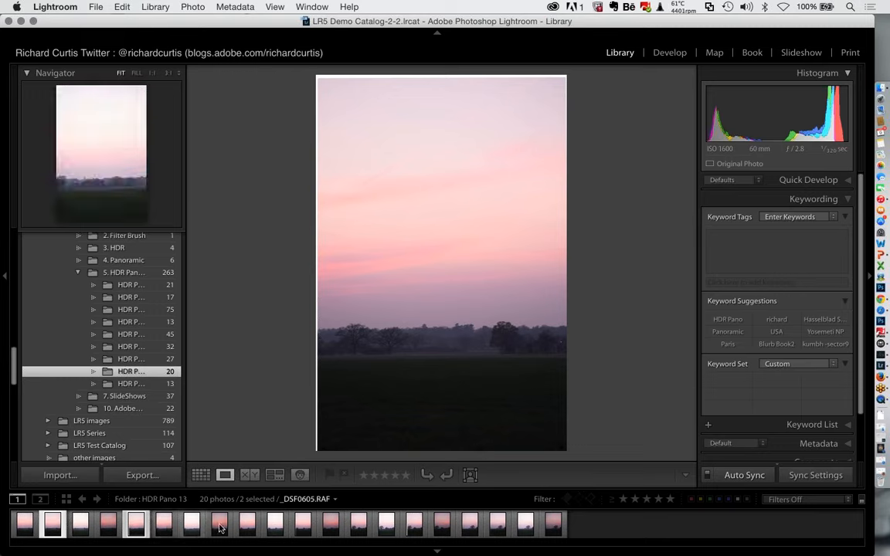
pyautogui.keyDown('super'); pyautogui.click(303, 525); pyautogui.keyUp('super')
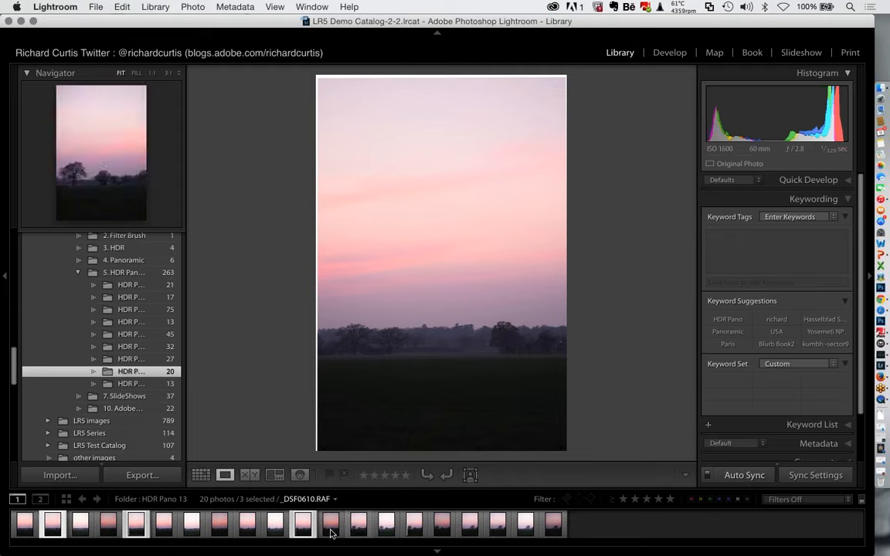
pyautogui.keyDown('super'); pyautogui.click(415, 525); pyautogui.keyUp('super')
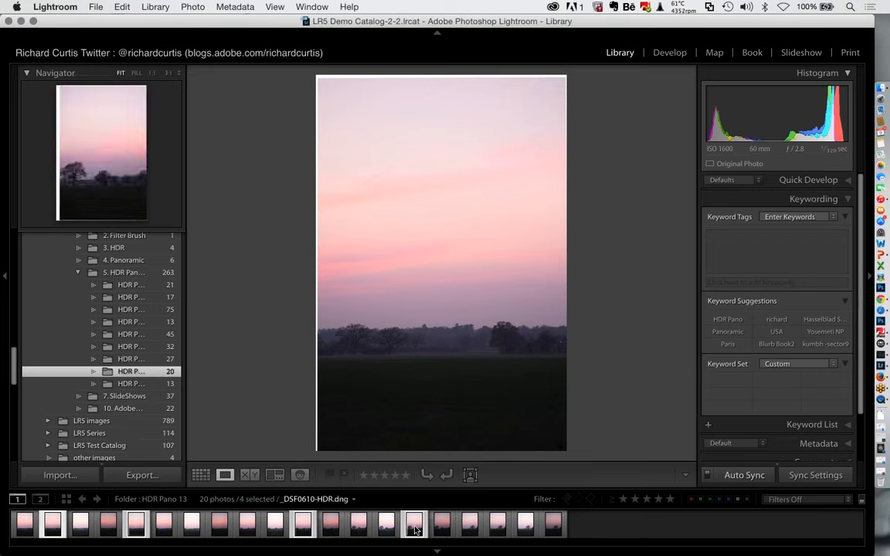
pyautogui.keyDown('super'); pyautogui.click(495, 526); pyautogui.keyUp('super')
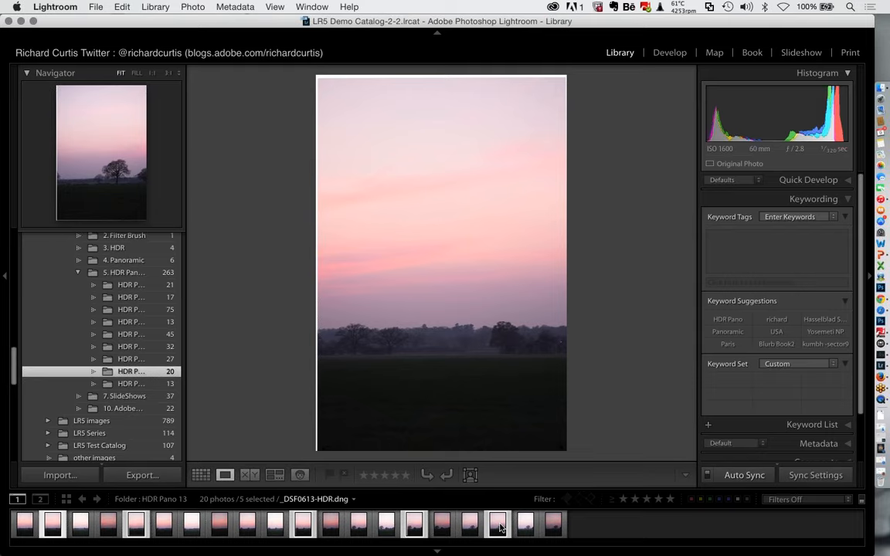
pyautogui.rightClick(139, 525)
pyautogui.moveTo(207, 296)
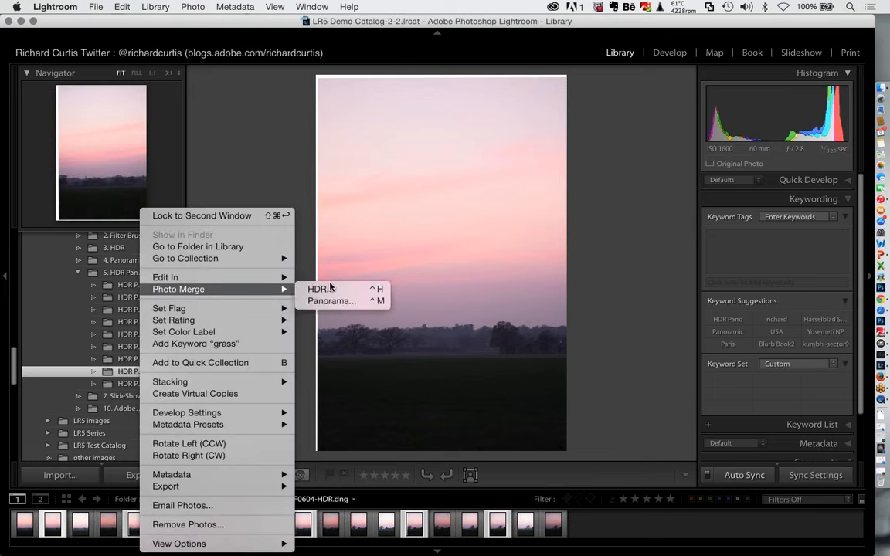
pyautogui.click(334, 301)
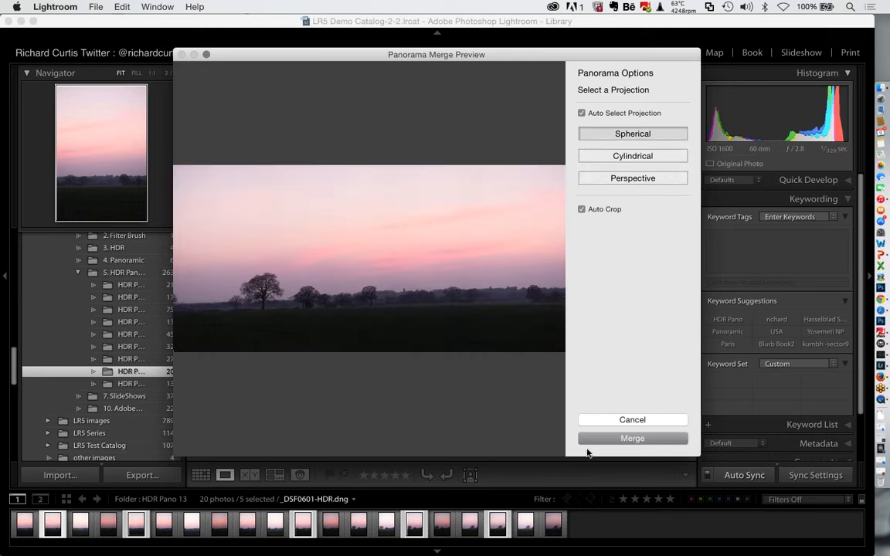
pyautogui.click(632, 438)
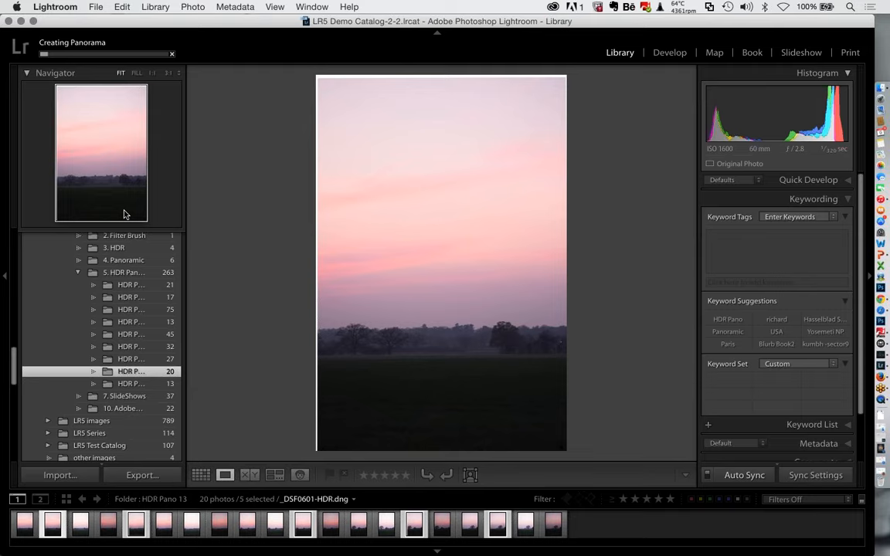
# Step: Check the background activity list and review the Lightroom mobile account settings in the preferences
pyautogui.click(68, 41)
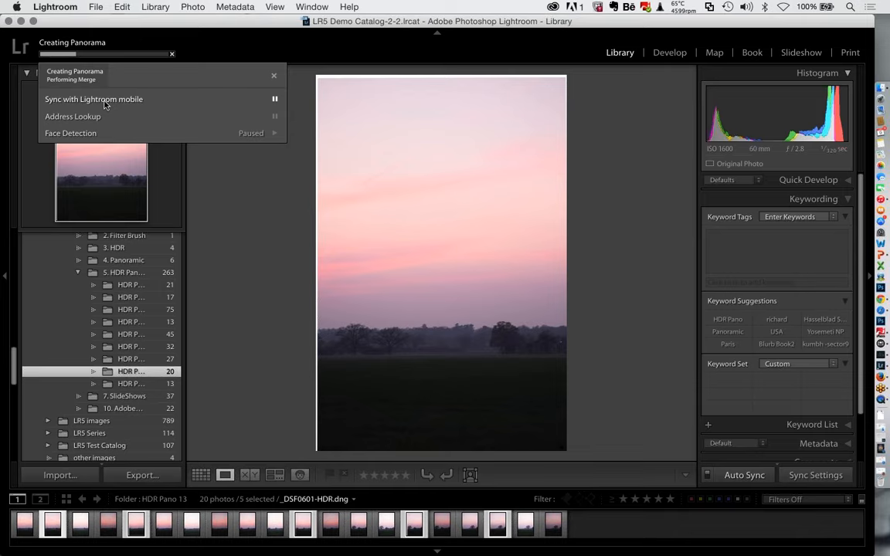
pyautogui.moveTo(106, 104)
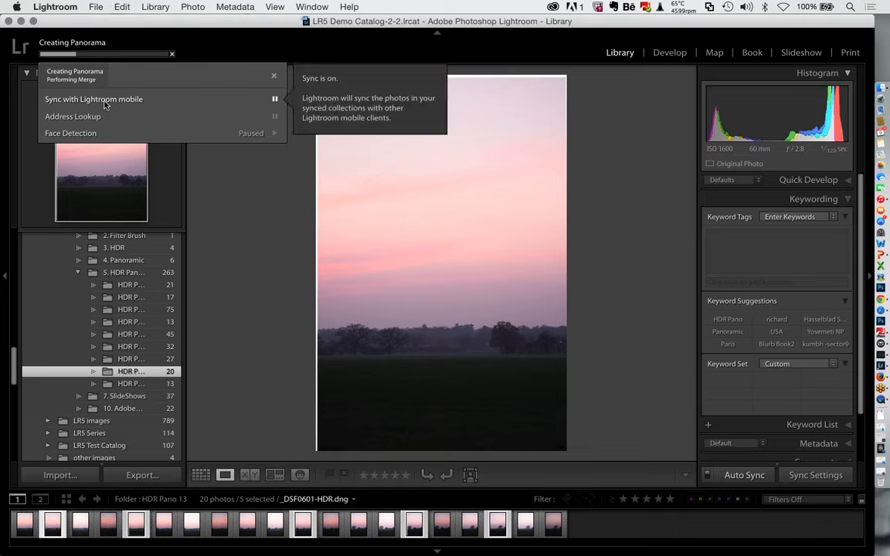
pyautogui.click(69, 7)
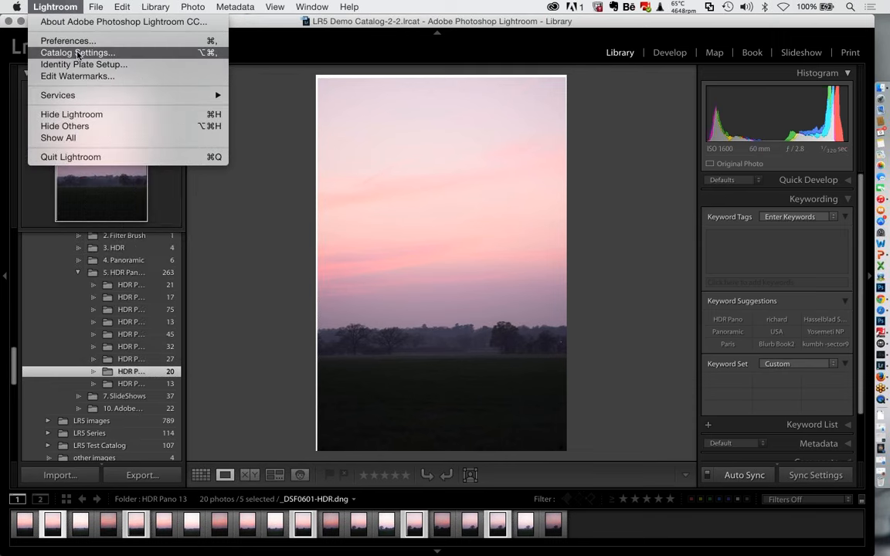
pyautogui.click(87, 43)
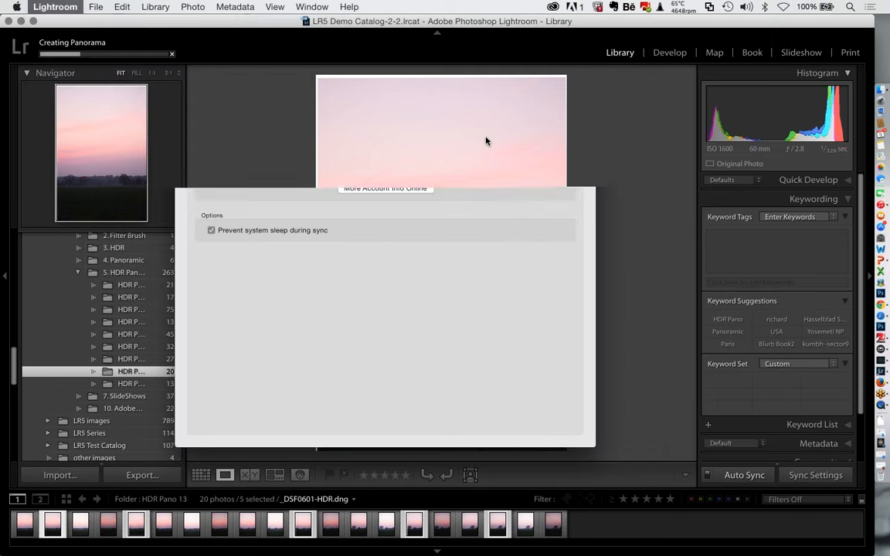
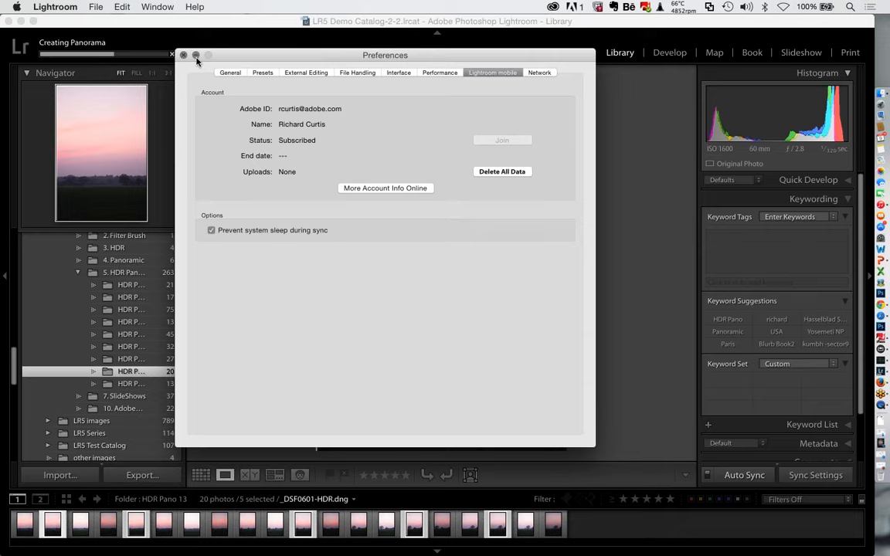
pyautogui.click(196, 55)
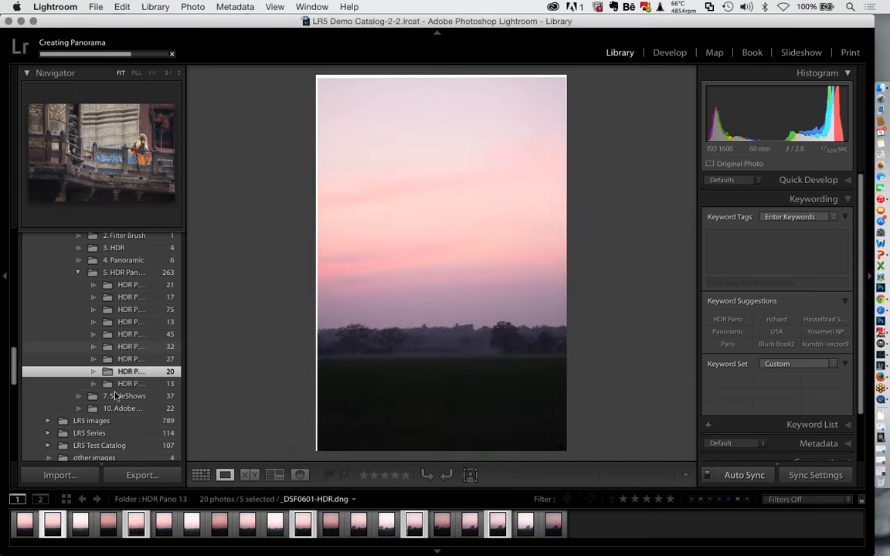
# Step: Look through the folder list and widen it so the full folder names are readable
pyautogui.scroll(-8, 115, 395)
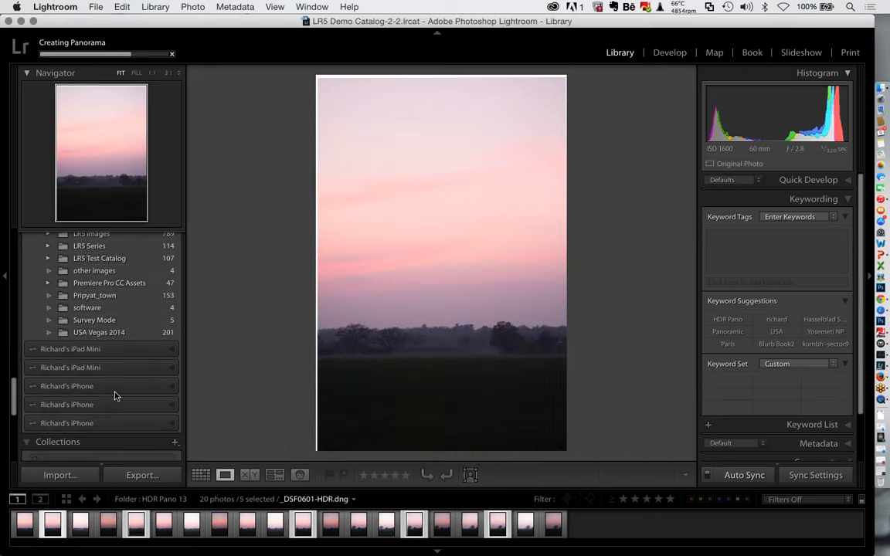
pyautogui.scroll(-5, 114, 396)
pyautogui.scroll(4, 114, 395)
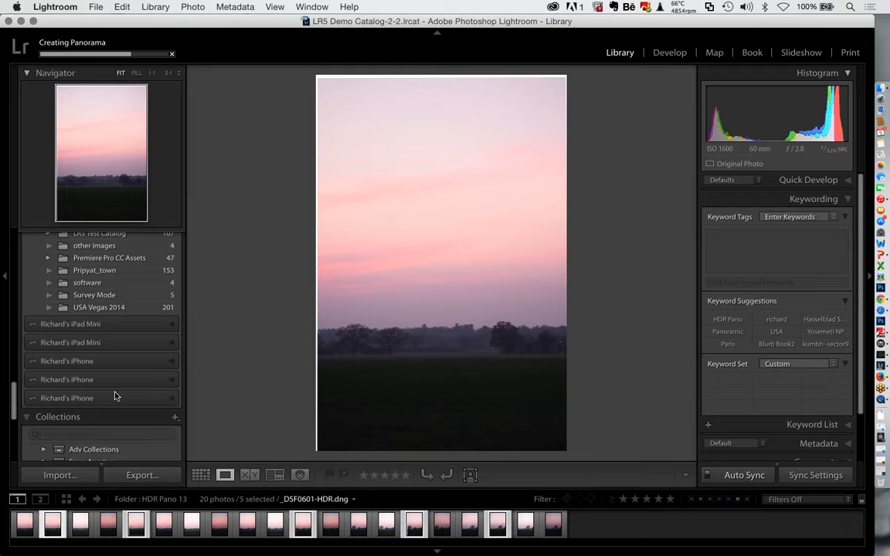
pyautogui.scroll(9, 114, 396)
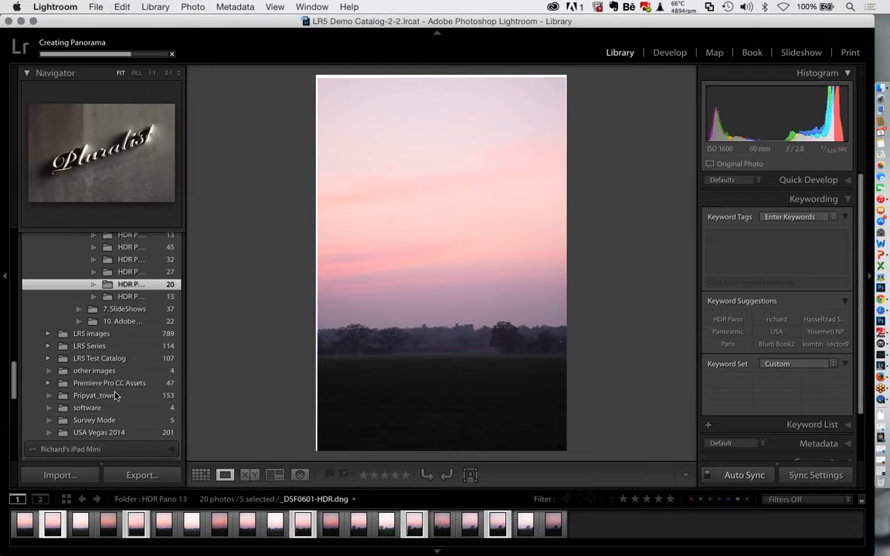
pyautogui.scroll(15, 114, 396)
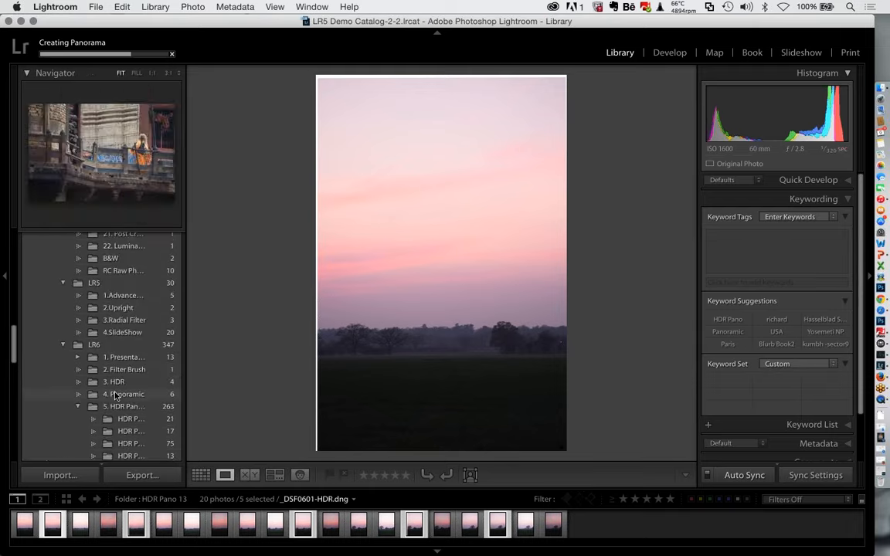
pyautogui.scroll(7, 115, 396)
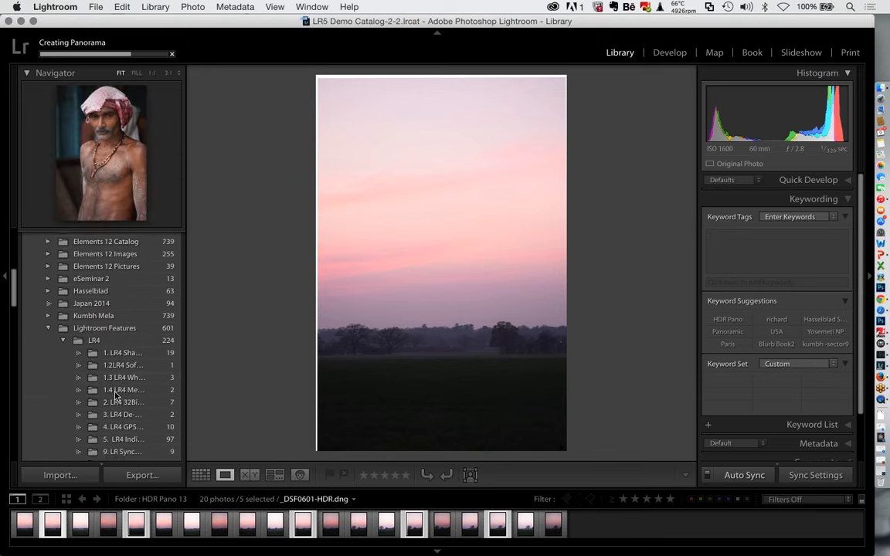
pyautogui.scroll(1, 121, 332)
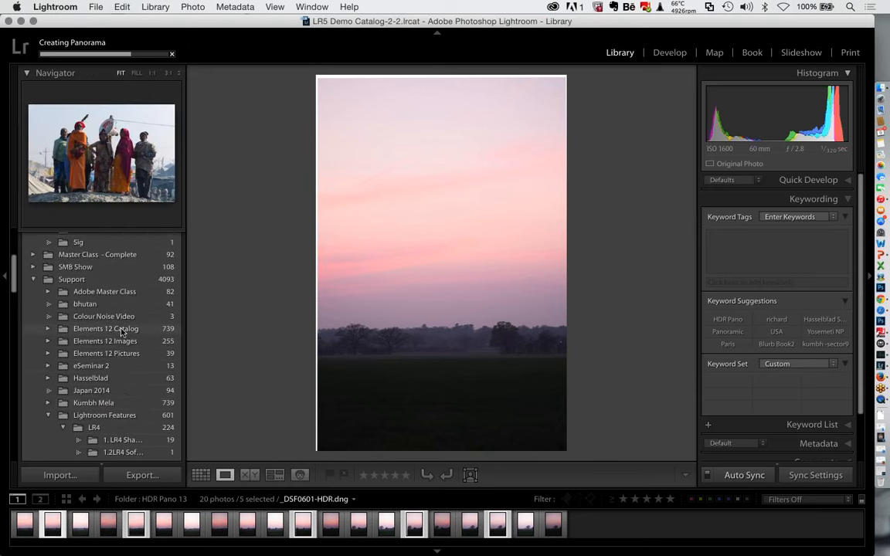
pyautogui.scroll(-7, 122, 333)
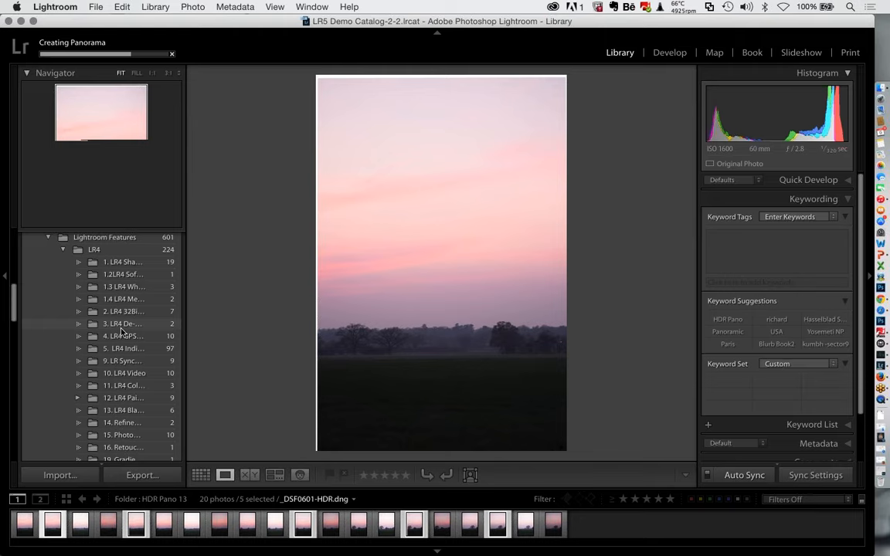
pyautogui.moveTo(184, 262); pyautogui.dragTo(268, 250)
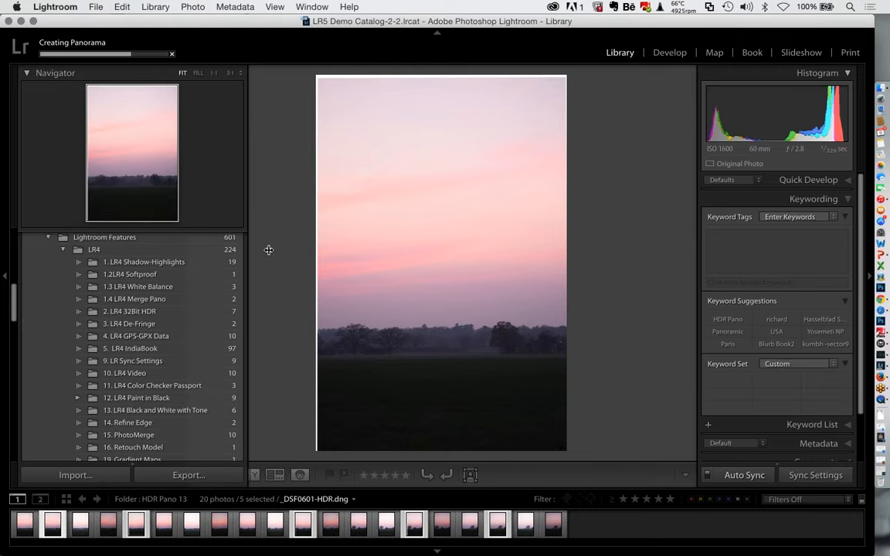
# Step: Open the 10. Adobe Slate Story folder under LR6 and show its photos in Grid view
pyautogui.scroll(-3, 149, 387)
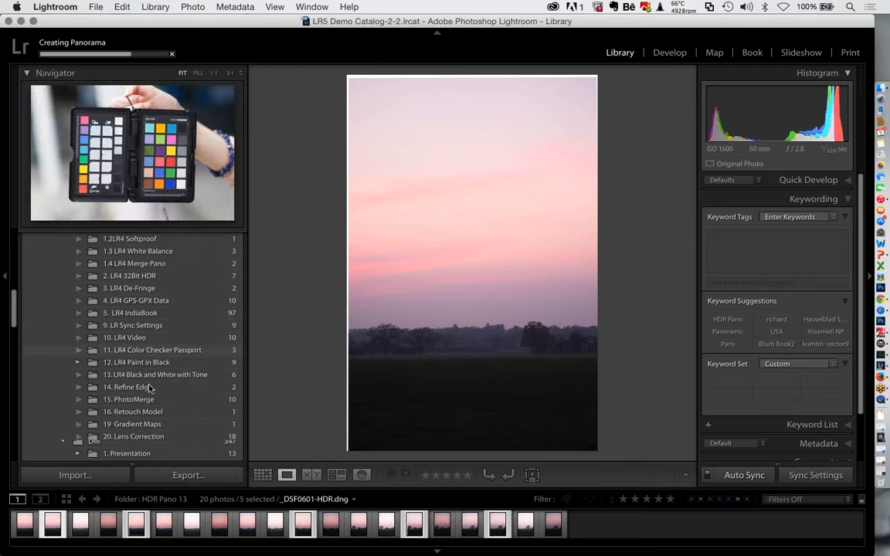
pyautogui.scroll(-10, 150, 387)
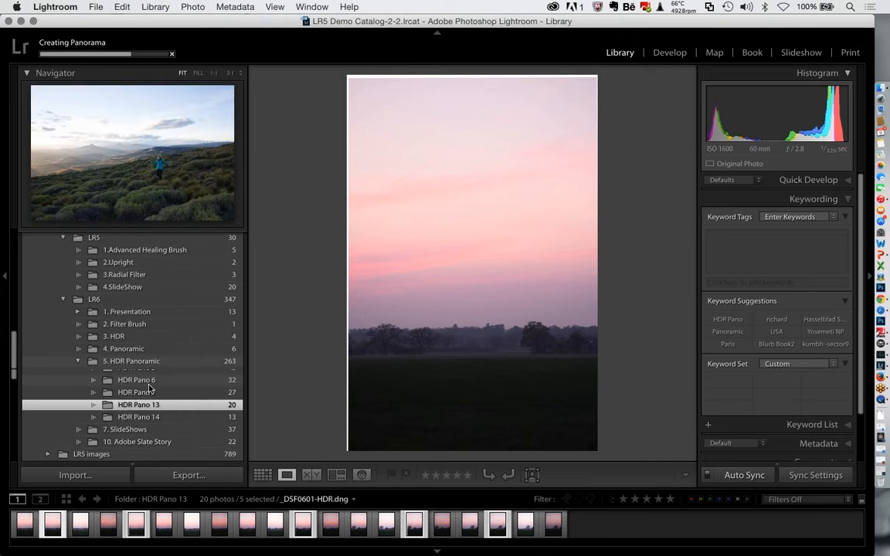
pyautogui.scroll(-5, 147, 390)
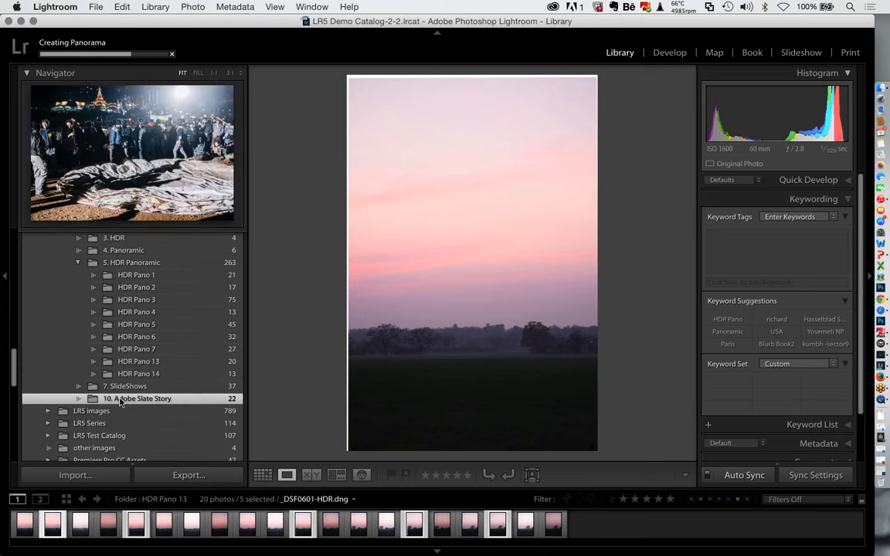
pyautogui.click(121, 399)
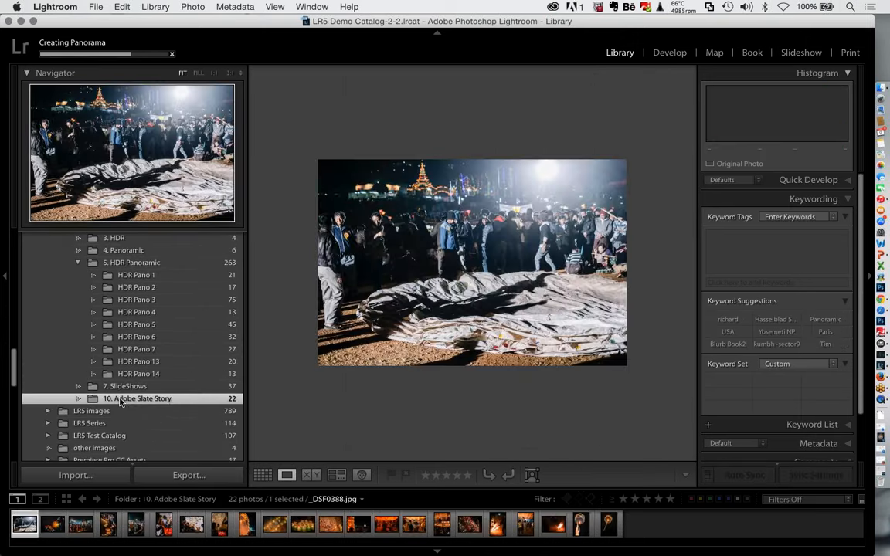
pyautogui.click(263, 475)
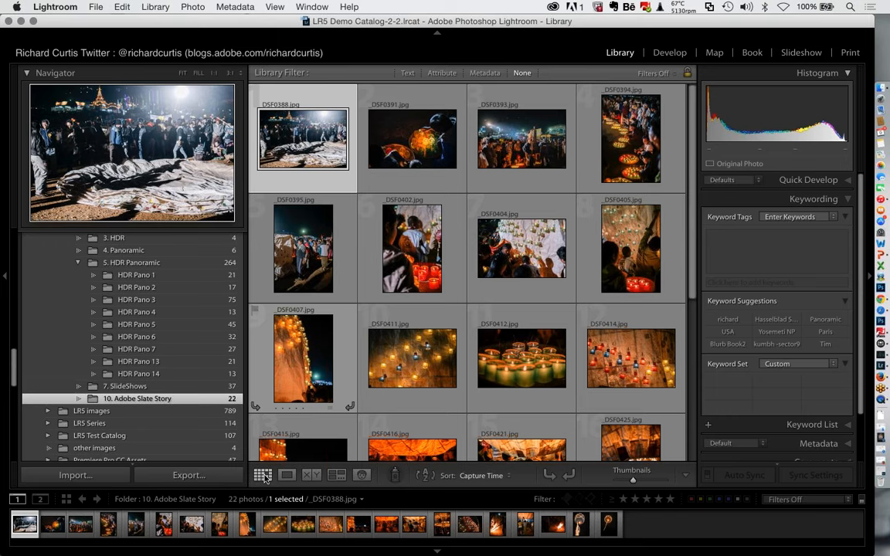
# Step: Select all photos in the folder and create a collection named xrite_webinar that includes them and syncs with Lightroom mobile
pyautogui.press('super+a')
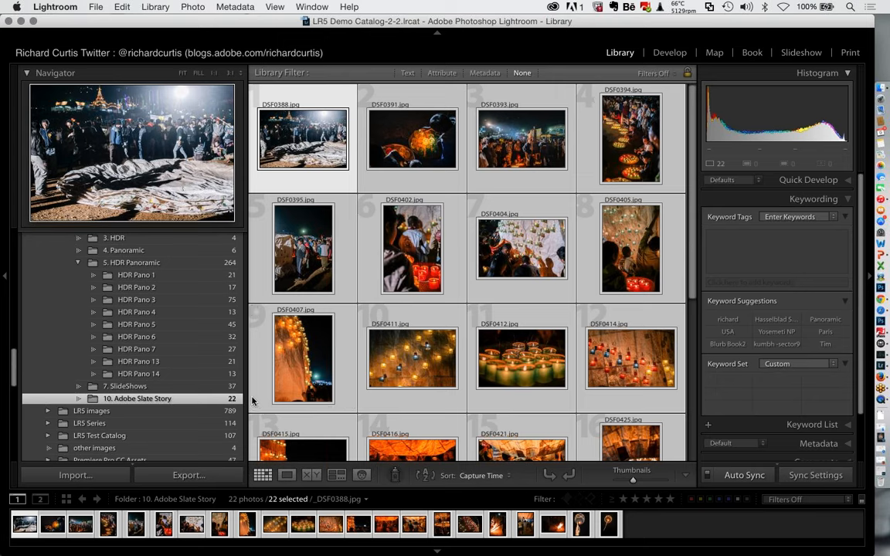
pyautogui.click(168, 6)
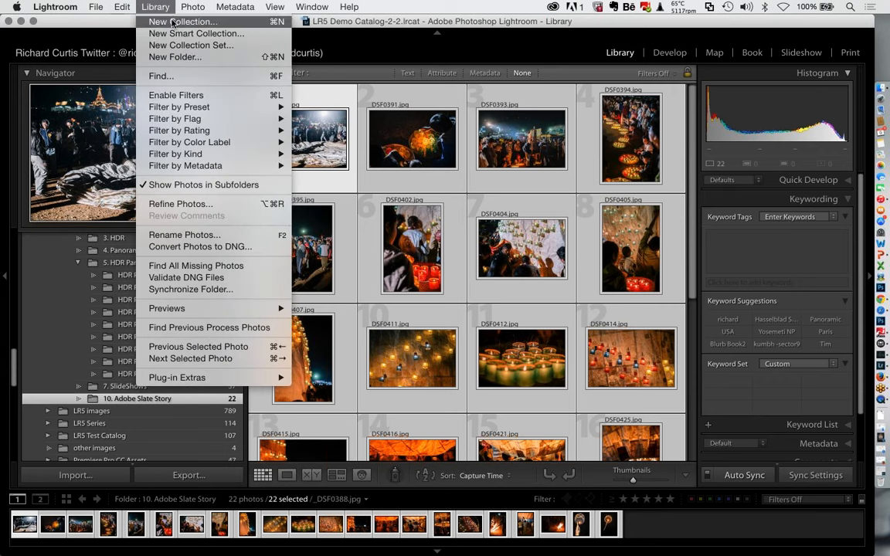
pyautogui.click(173, 24)
pyautogui.write('xrti')
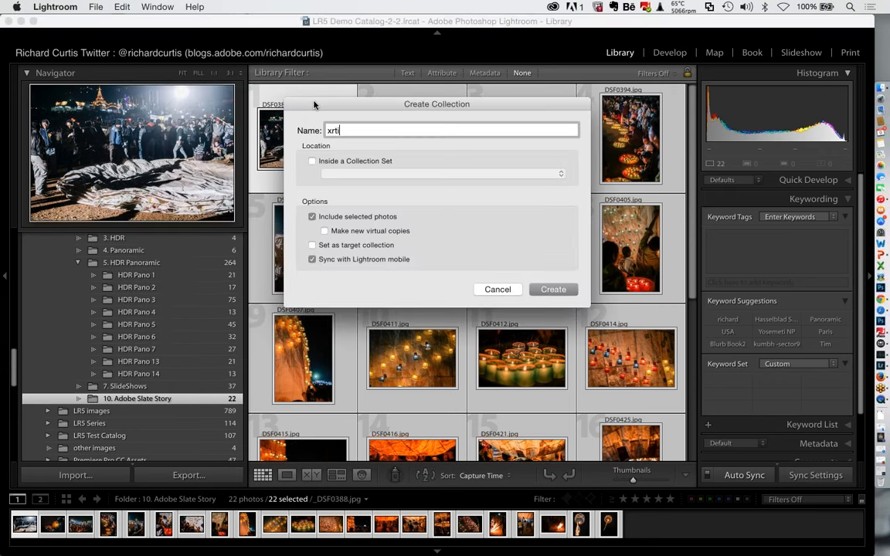
pyautogui.write('e')
pyautogui.press('BackSpace')
pyautogui.press('BackSpace')
pyautogui.press('BackSpace')
pyautogui.write('ite_webia')
pyautogui.press('BackSpace')
pyautogui.write('nar')
pyautogui.click(554, 290)
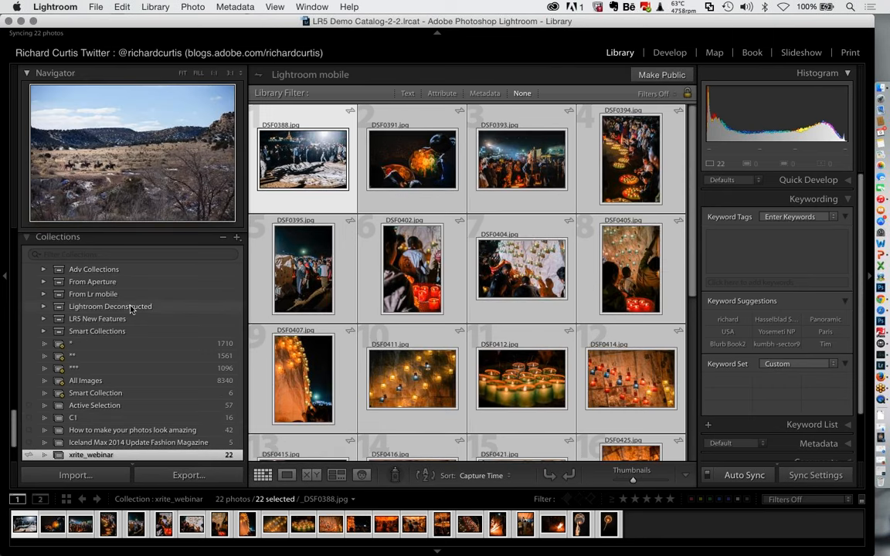
# Step: Open the merged panorama _DSF0601-HDR-Pano.dng from the HDR Pano 13 folder in Develop and inspect the large tree at 1:1 zoom
pyautogui.scroll(10, 129, 309)
pyautogui.scroll(5, 130, 309)
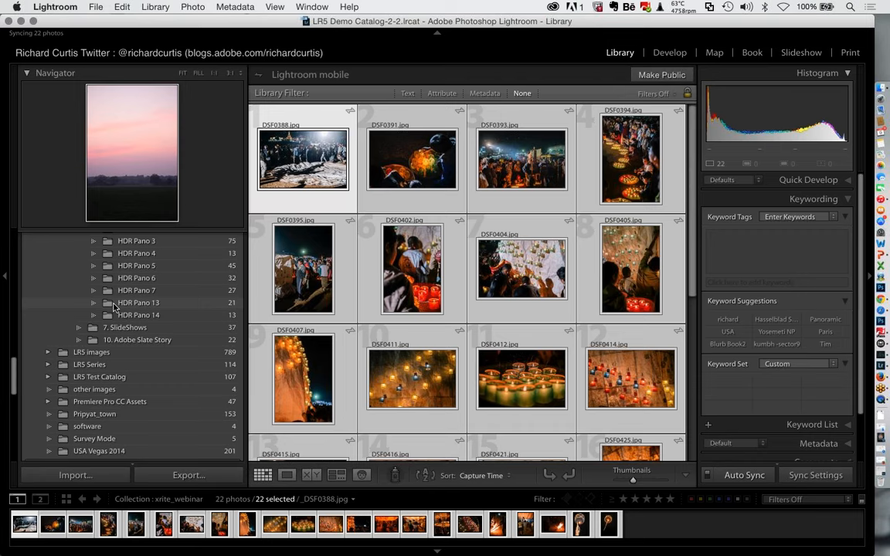
pyautogui.click(114, 307)
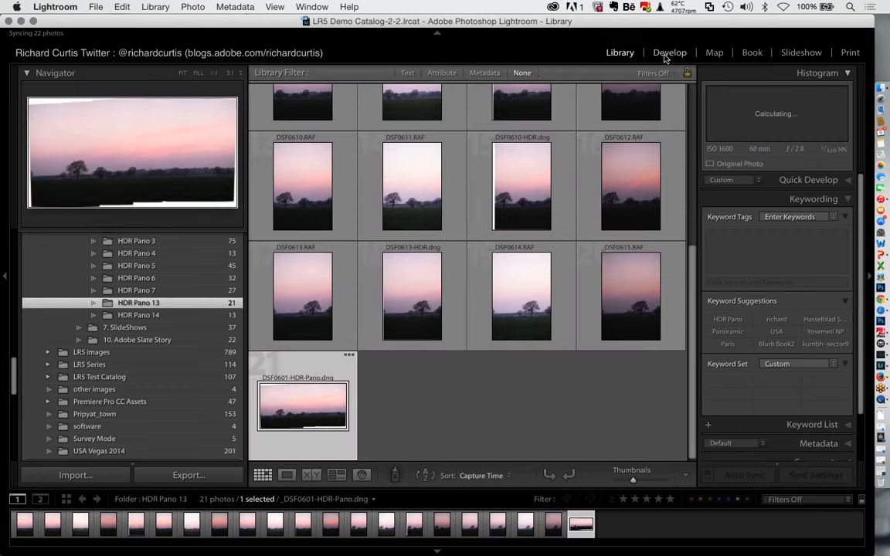
pyautogui.click(666, 54)
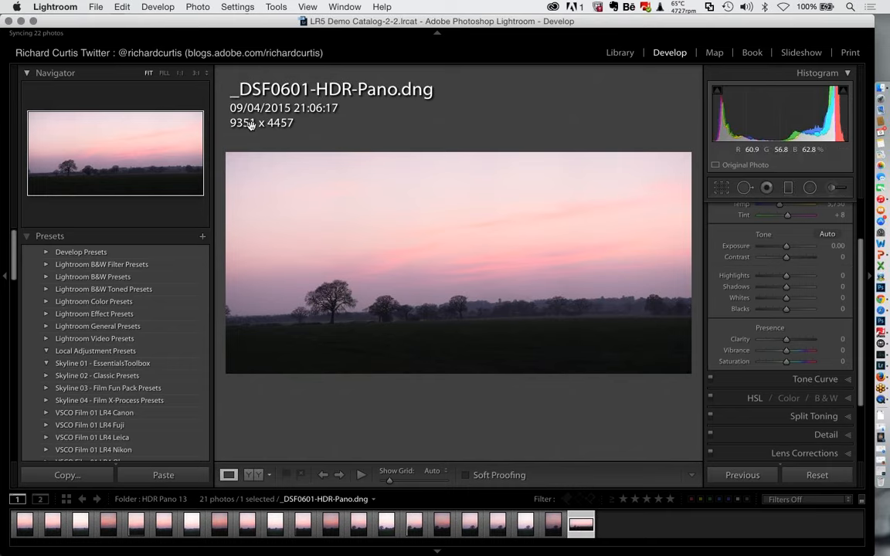
pyautogui.press('z')
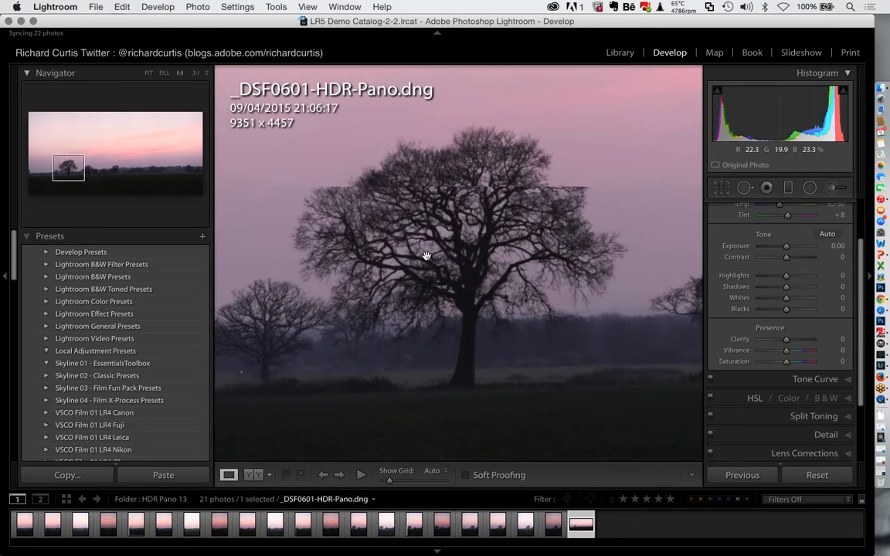
pyautogui.moveTo(523, 231); pyautogui.dragTo(399, 229)
pyautogui.moveTo(511, 202); pyautogui.dragTo(380, 150)
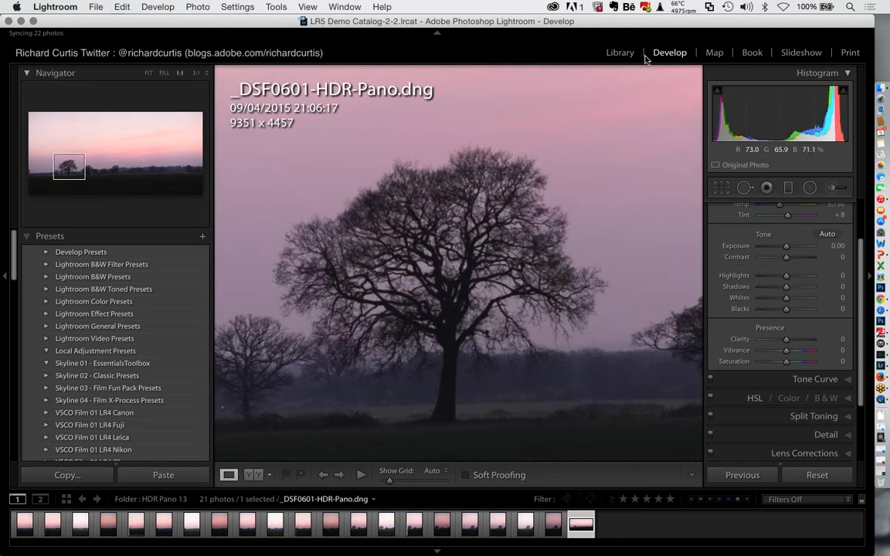
# Step: Tone the whole panorama with Highlights -100, Shadows +54, Whites +19, Blacks -60 and Clarity +47
pyautogui.scroll(5, 773, 266)
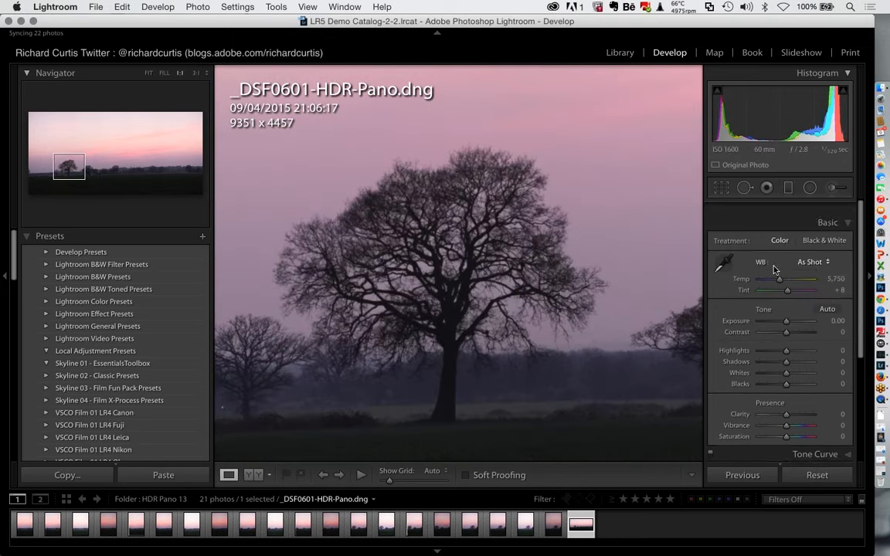
pyautogui.press('z')
pyautogui.moveTo(786, 335); pyautogui.dragTo(803, 358)
pyautogui.moveTo(786, 369)
pyautogui.mouseDown()
pyautogui.moveTo(775, 369)
pyautogui.moveTo(799, 359)
pyautogui.moveTo(793, 363)
pyautogui.mouseUp()
pyautogui.moveTo(789, 398); pyautogui.dragTo(798, 399)
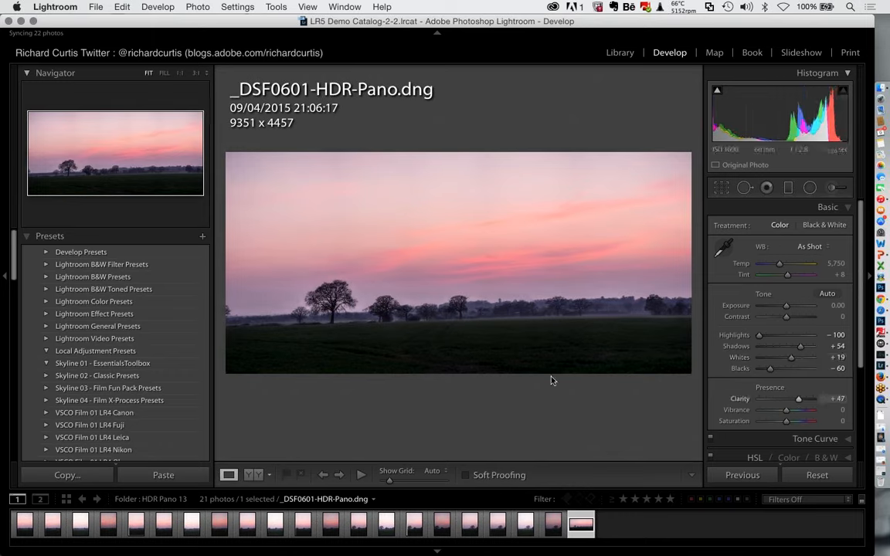
# Step: Inspect the trees along the toned panorama's horizon at 1:1, fit the image to view again and return to the Library
pyautogui.click(349, 305)
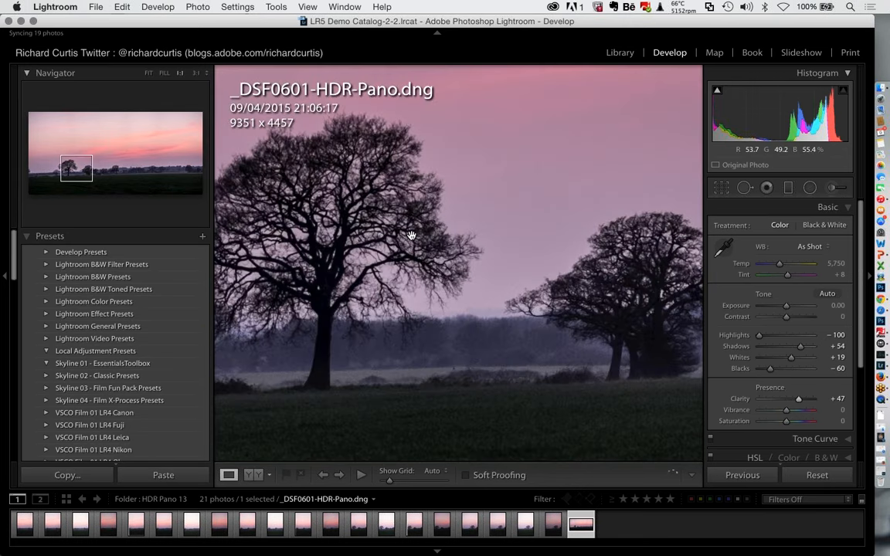
pyautogui.moveTo(411, 236); pyautogui.dragTo(506, 194)
pyautogui.moveTo(72, 171); pyautogui.dragTo(137, 167)
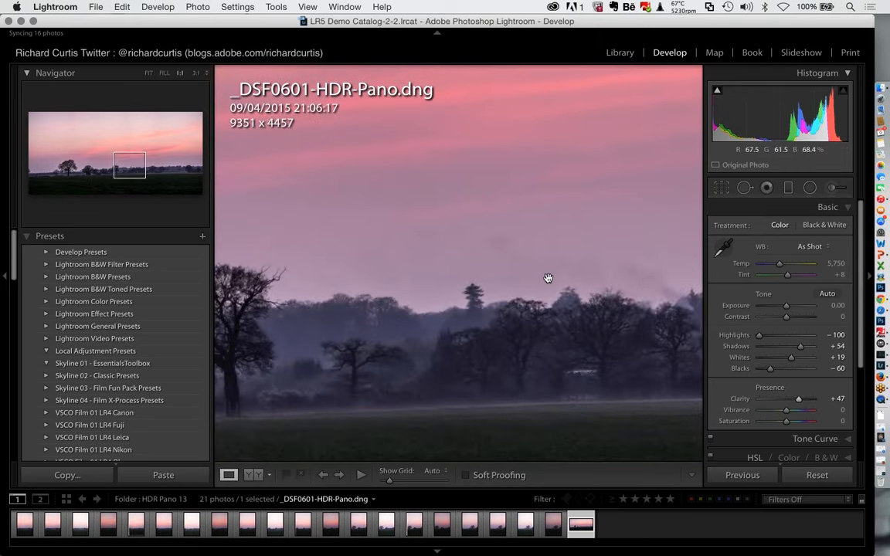
pyautogui.click(546, 315)
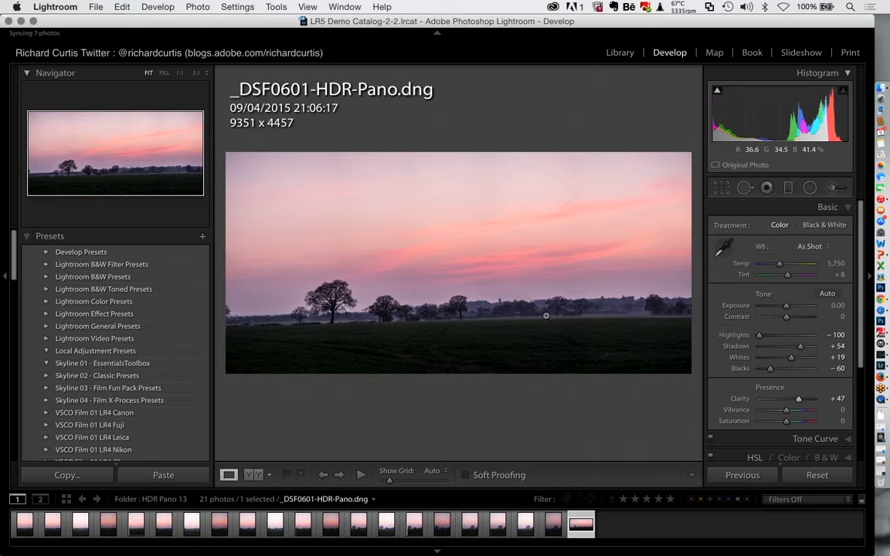
pyautogui.click(619, 53)
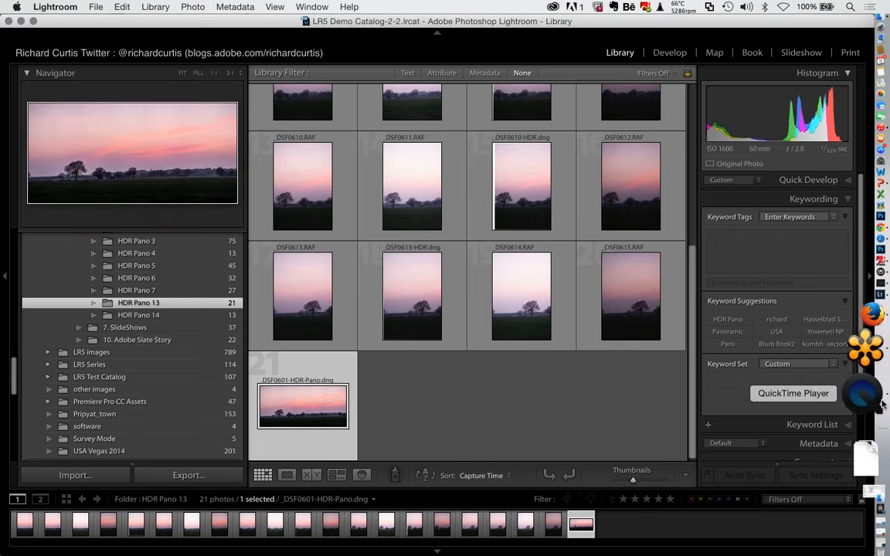
# Step: Switch to QuickTime Player to show the mirrored iPad and minimise the Lightroom window behind it
pyautogui.click(880, 402)
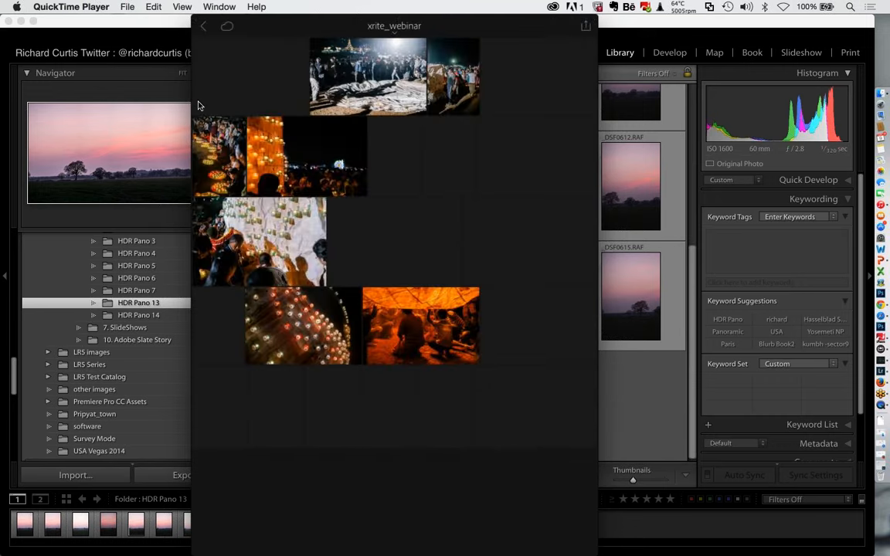
pyautogui.click(21, 22)
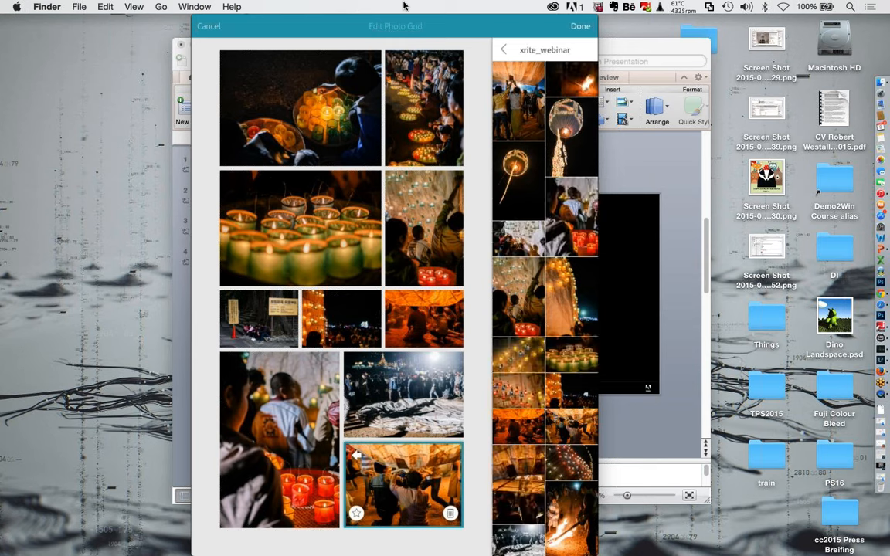
pyautogui.click(517, 298)
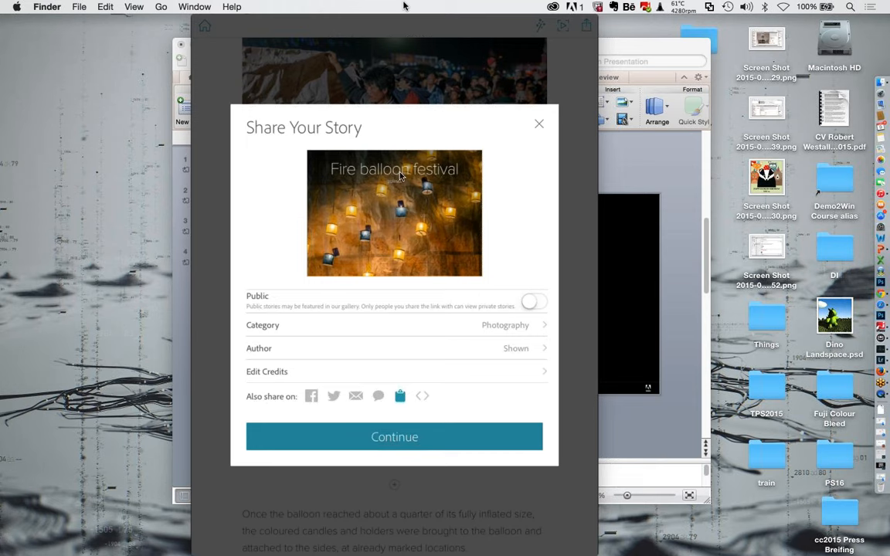
# Step: Check the camera and microphone source options of the QuickTime Player movie recording
pyautogui.moveTo(403, 308)
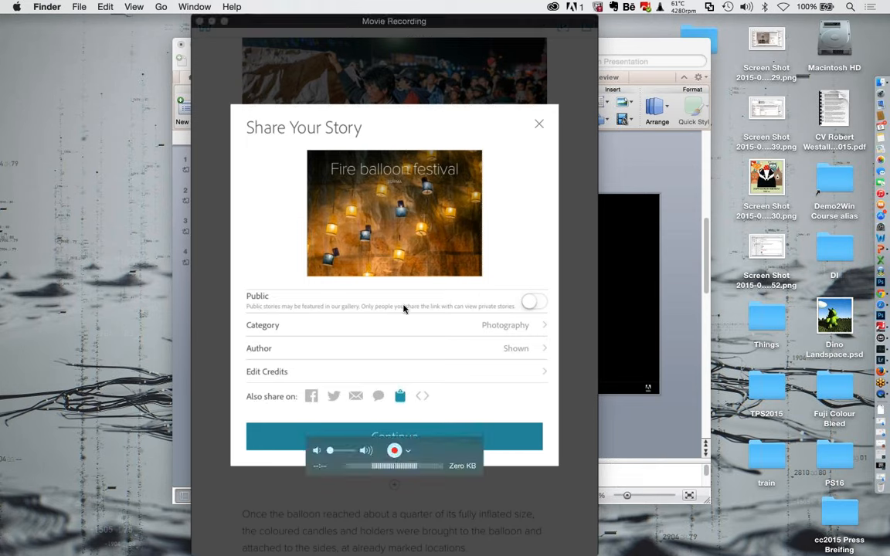
pyautogui.click(409, 453)
pyautogui.click(409, 453)
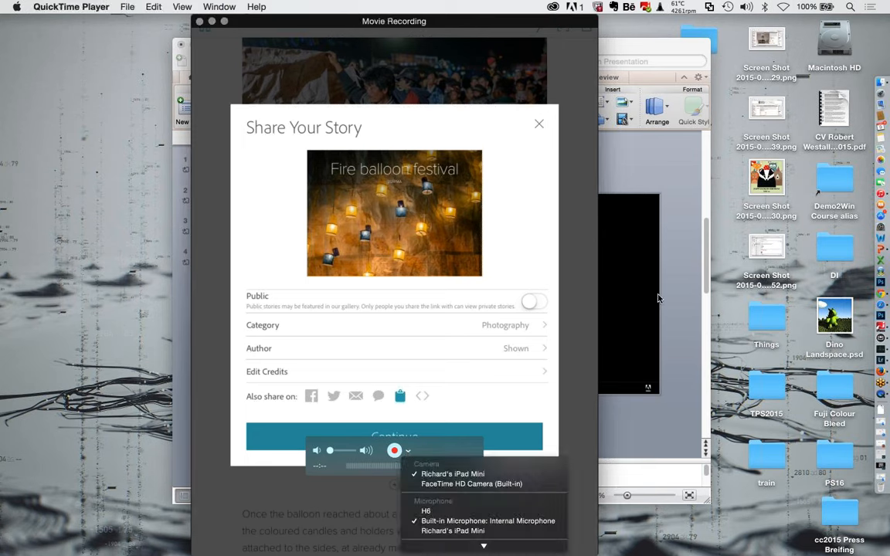
# Step: Switch to the xrite _ Lightroom Tips and Tricks.pptx presentation in PowerPoint and select slide 3, Take Aways
pyautogui.click(602, 156)
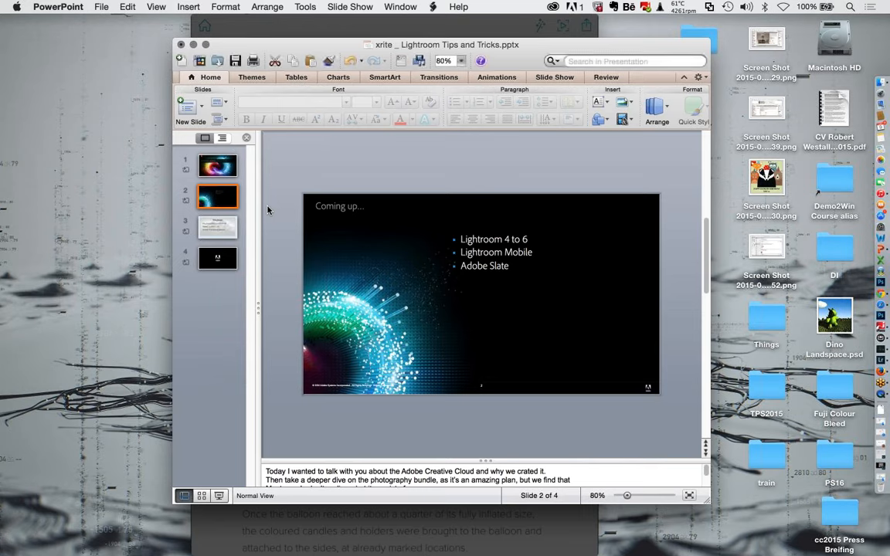
pyautogui.click(207, 221)
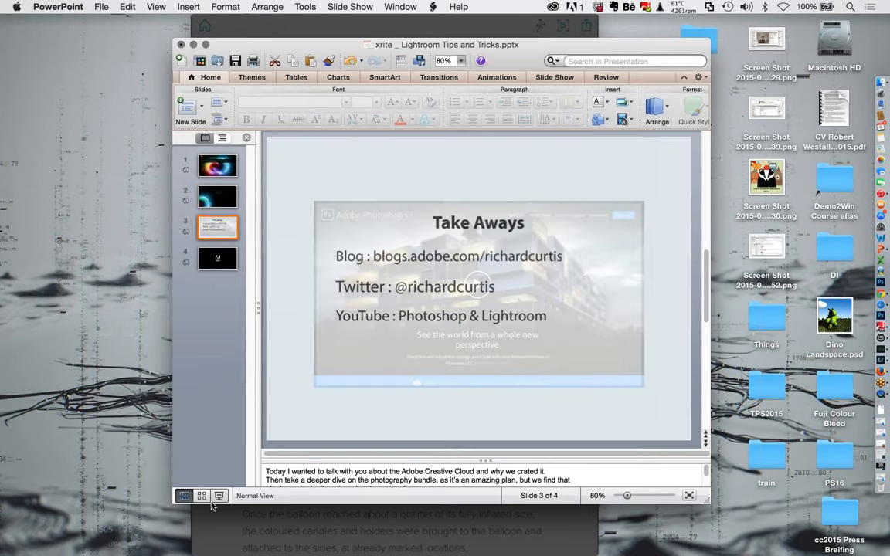
# Step: Present the slides full screen from Take Aways, end the slide show and move the presentation window aside
pyautogui.click(216, 495)
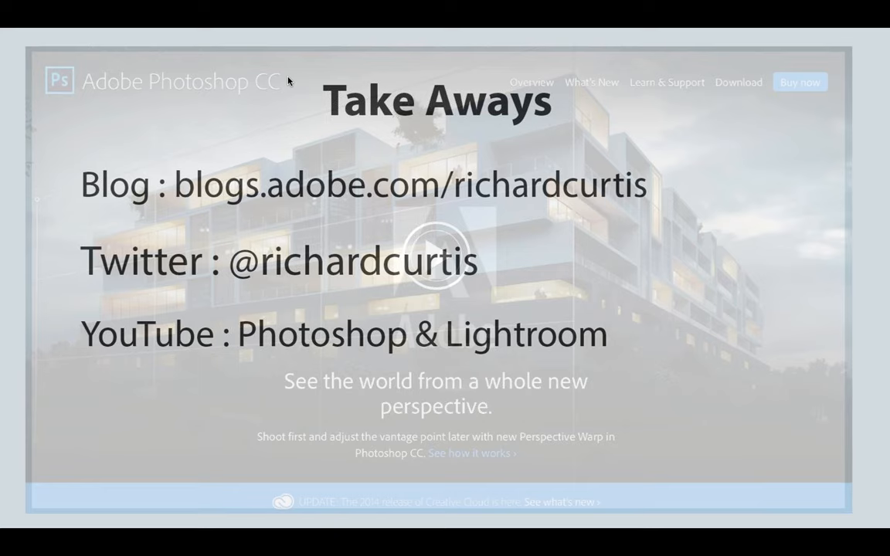
pyautogui.press('Escape')
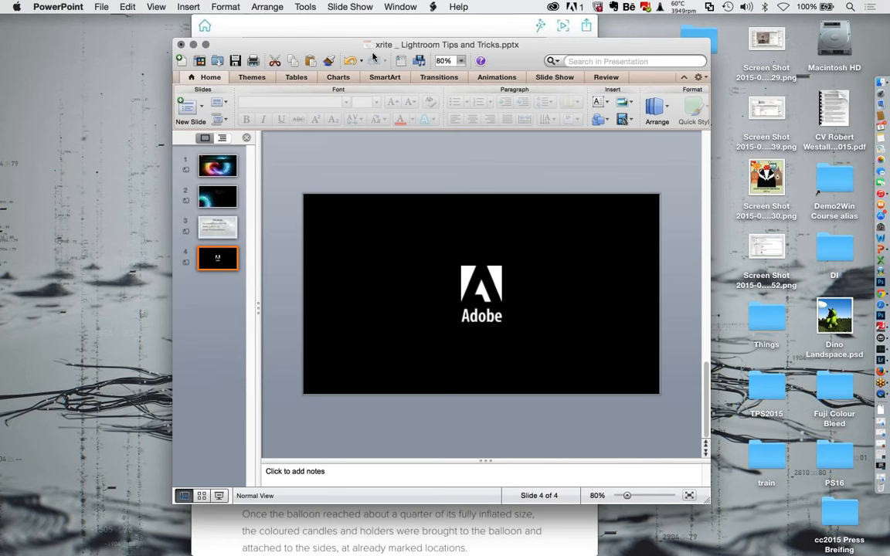
pyautogui.moveTo(373, 56); pyautogui.dragTo(413, 58)
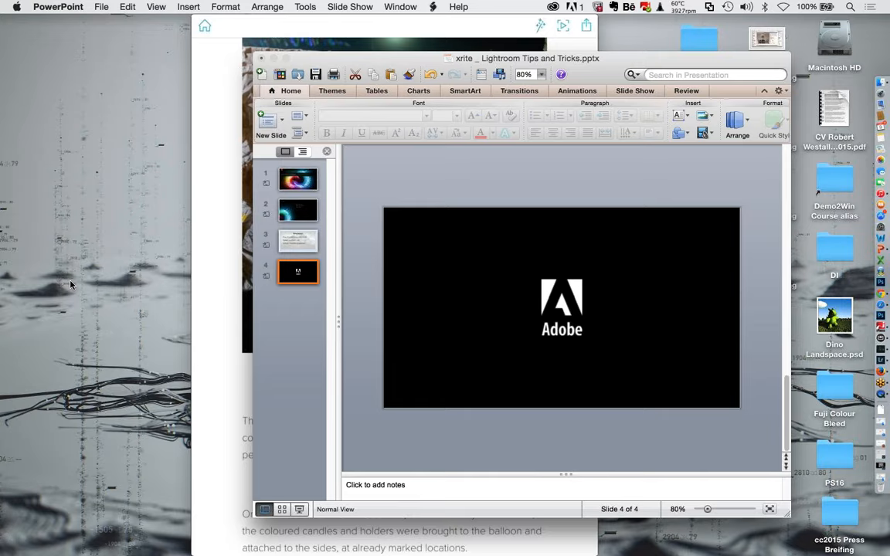
# Step: Switch to Lightroom and browse the selected red-hat portraits, finishing on _DSC4771.NEF with the colour target
pyautogui.press('super+shift+Return')
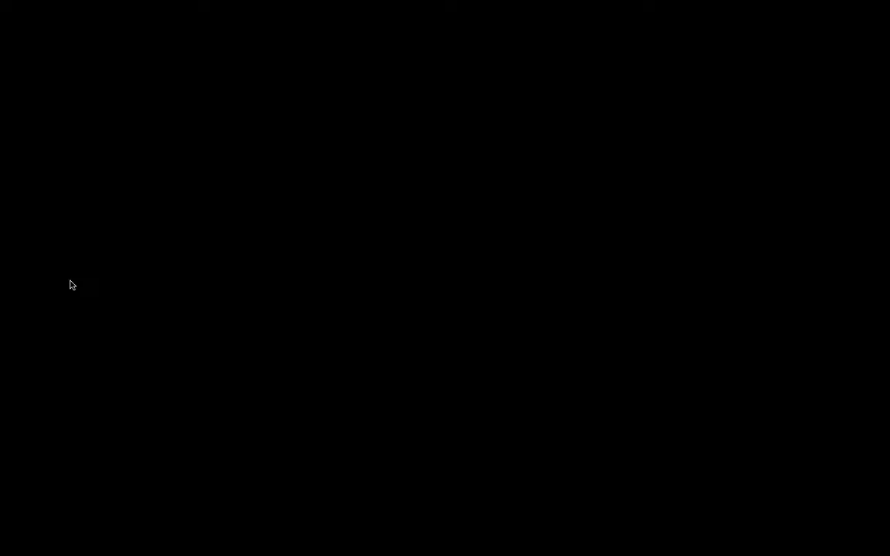
pyautogui.press('super+Tab')
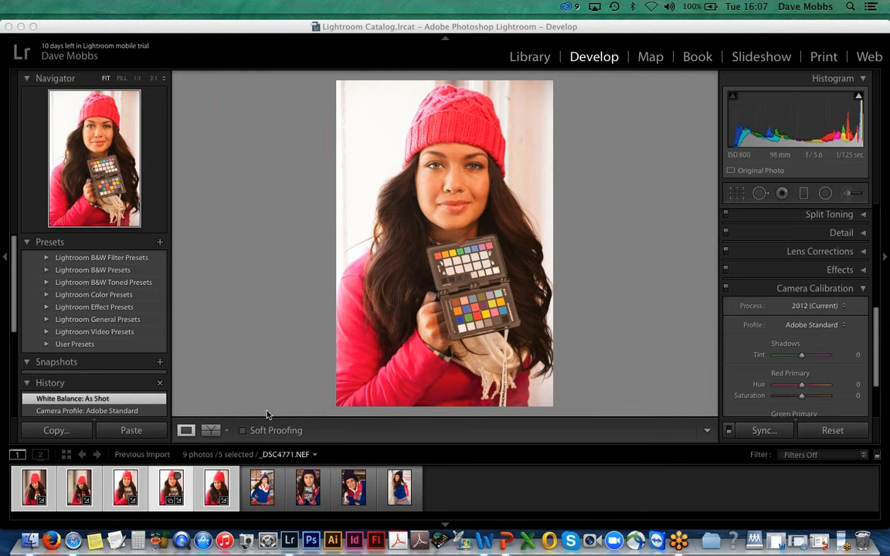
pyautogui.click(43, 493)
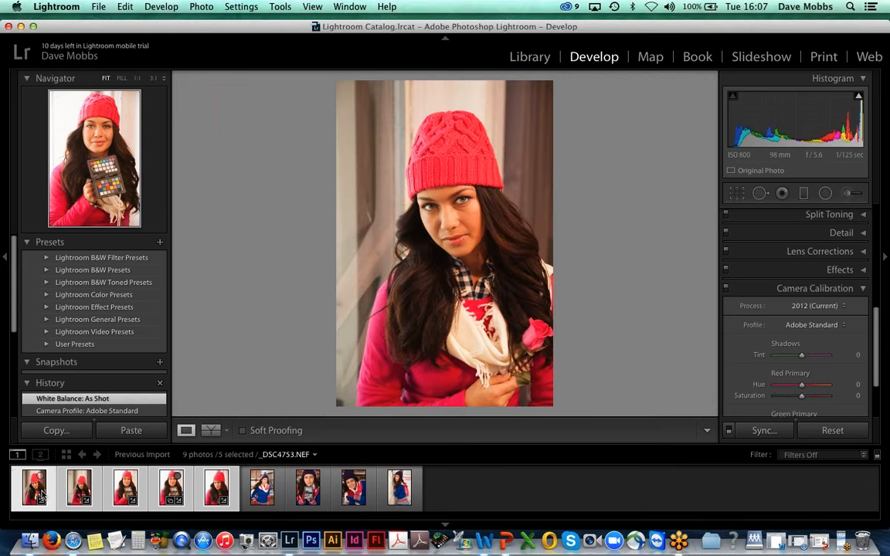
pyautogui.click(80, 494)
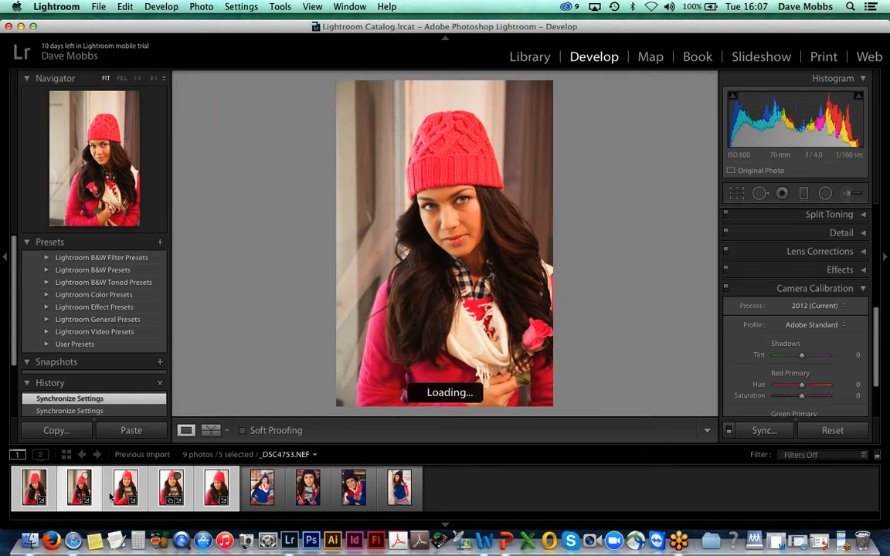
pyautogui.click(172, 490)
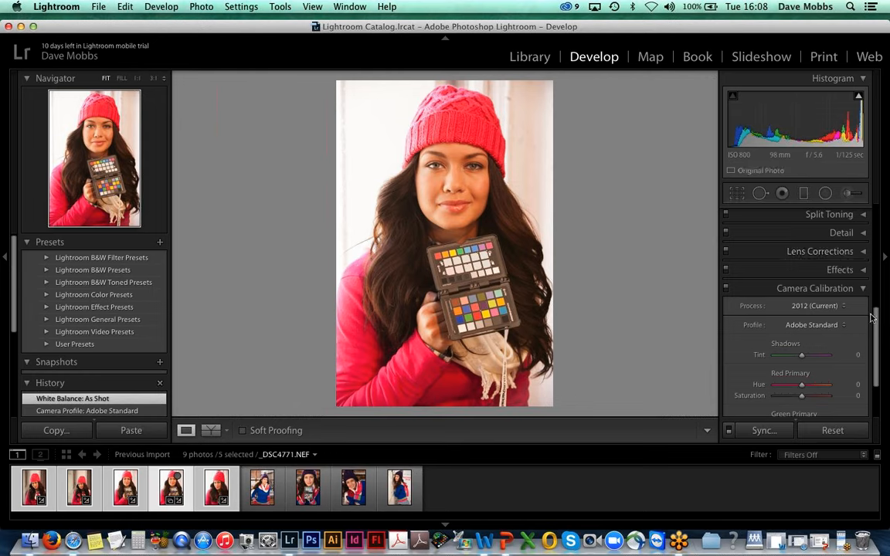
# Step: Set a custom white balance for _DSC4771.NEF by sampling a neutral patch of the colour target with the White Balance Selector
pyautogui.moveTo(878, 325); pyautogui.dragTo(878, 202)
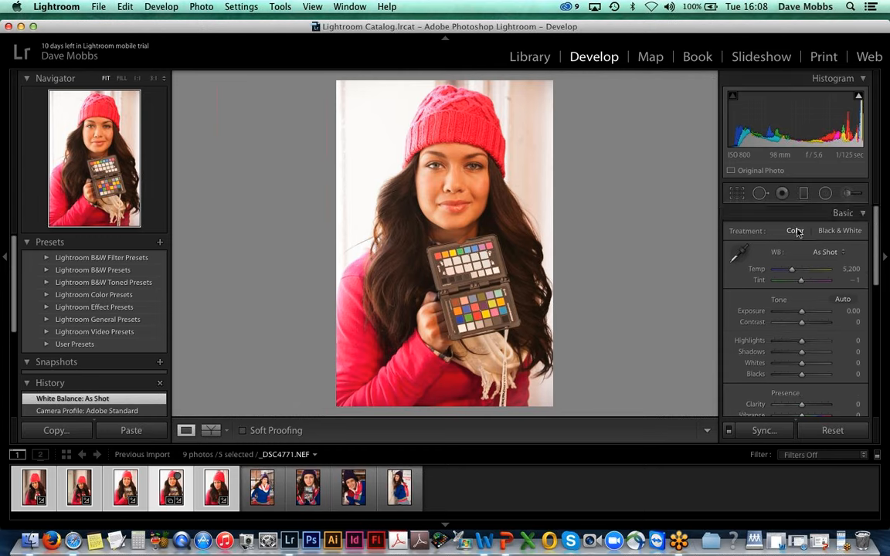
pyautogui.click(739, 256)
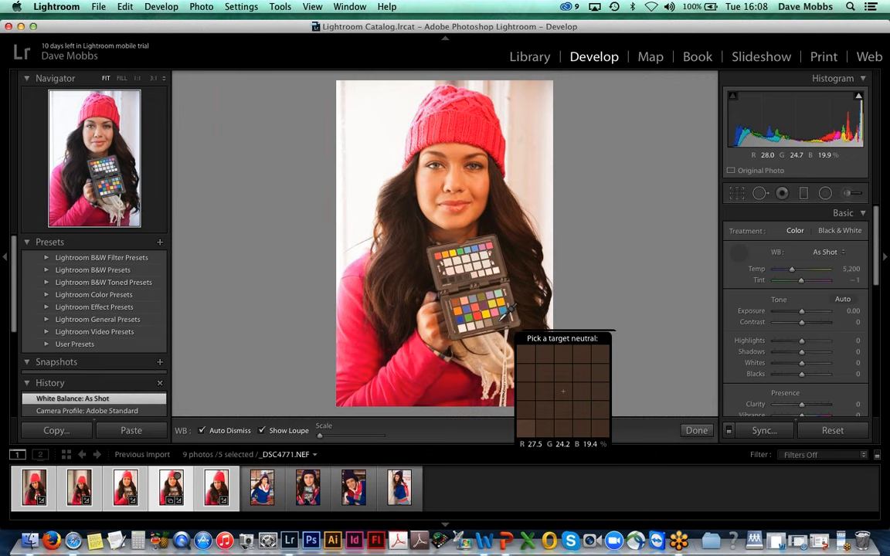
pyautogui.click(499, 313)
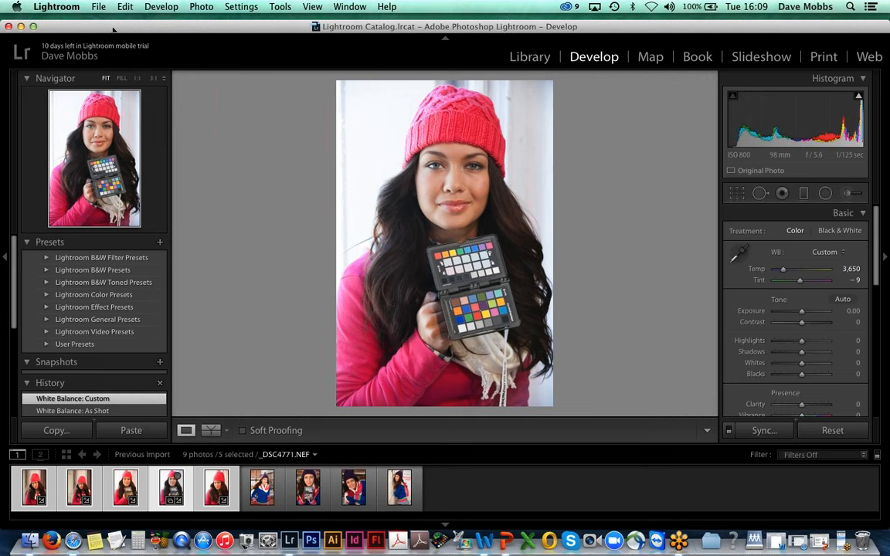
# Step: Try to create a DNG profile named Nikon D3 webinar with the ColorChecker Passport export preset, declining to overwrite the existing file
pyautogui.click(98, 6)
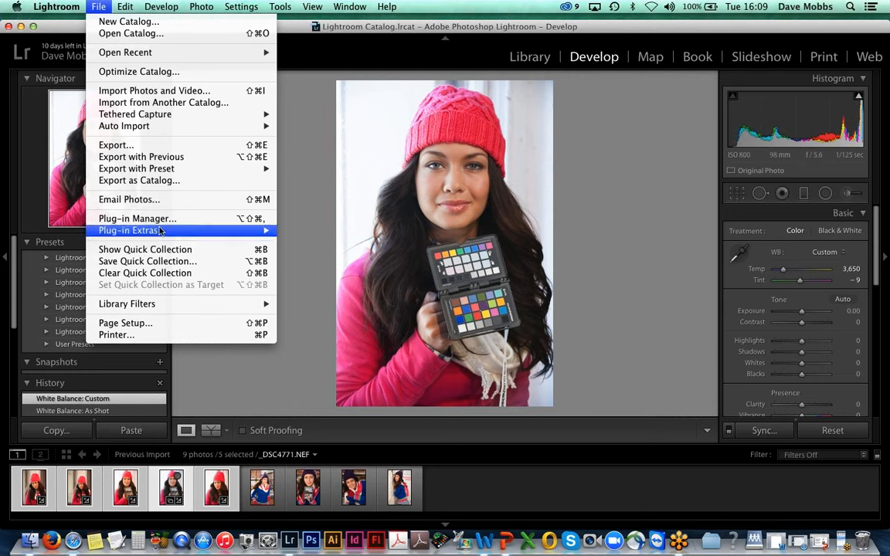
pyautogui.moveTo(212, 168)
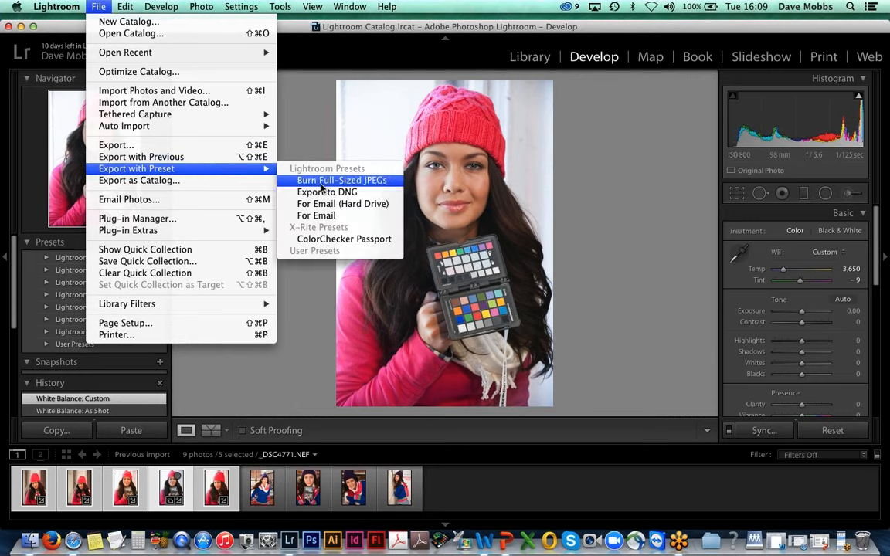
pyautogui.click(340, 245)
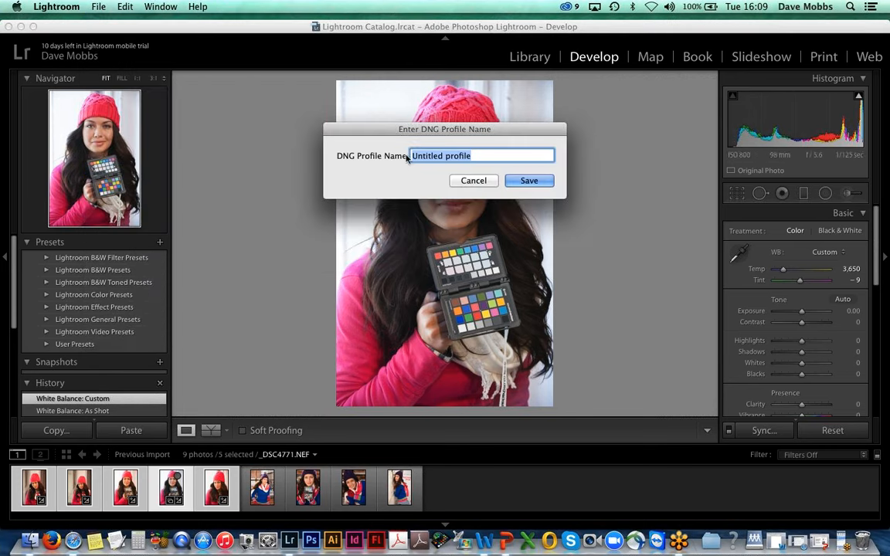
pyautogui.moveTo(426, 125); pyautogui.dragTo(408, 116)
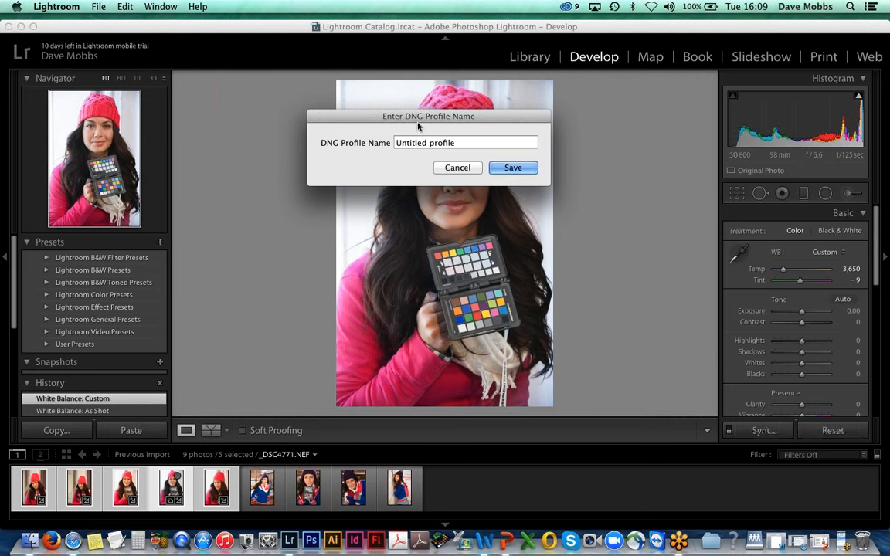
pyautogui.tripleClick(455, 141)
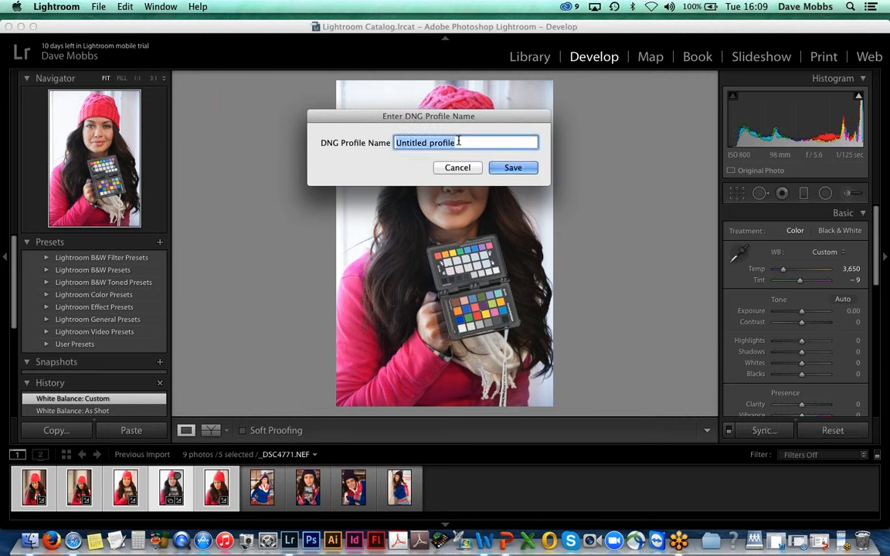
pyautogui.write('Nikon')
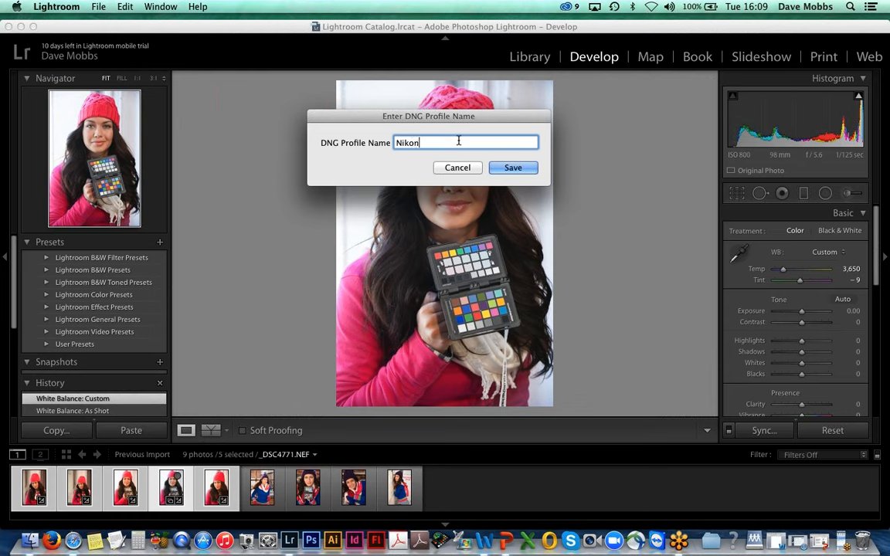
pyautogui.write(' D3 webinar')
pyautogui.click(513, 168)
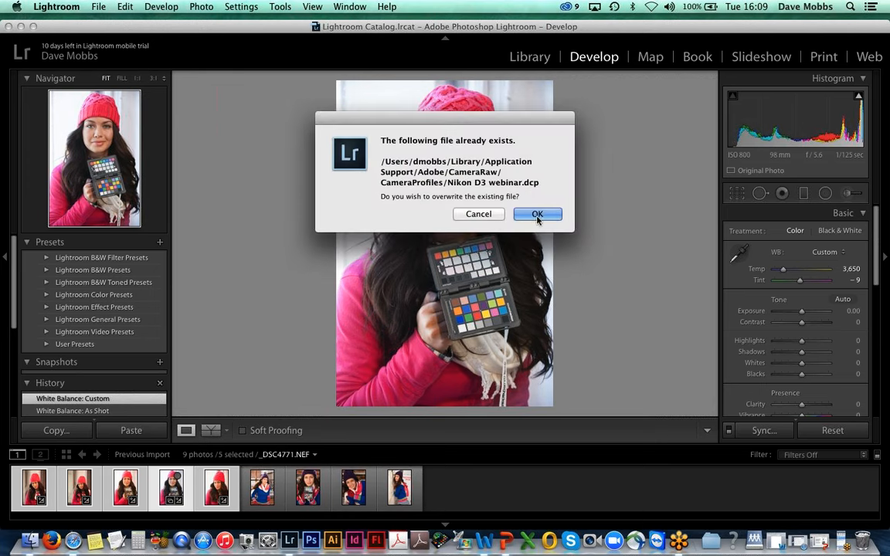
pyautogui.click(483, 217)
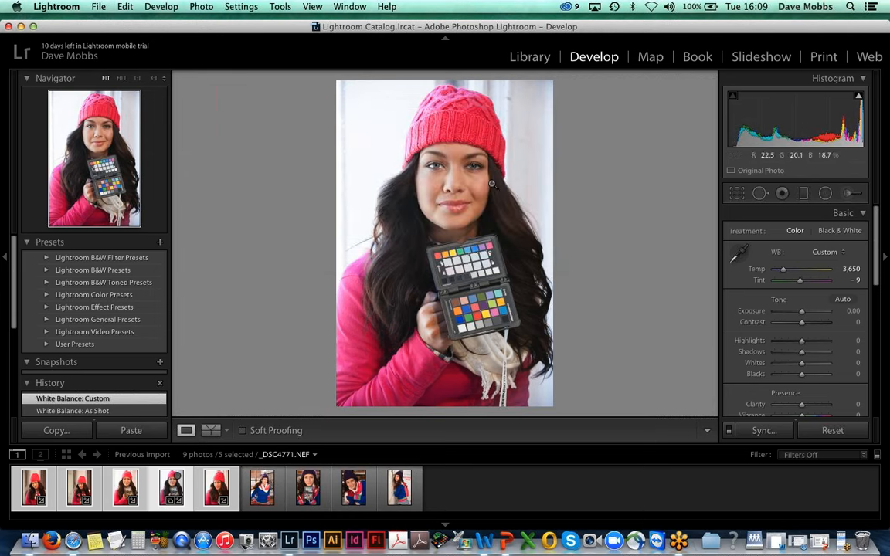
# Step: Try to create a DNG profile named Nikon D3 x-rite webinar with the ColorChecker Passport export preset
pyautogui.click(96, 9)
pyautogui.moveTo(179, 234)
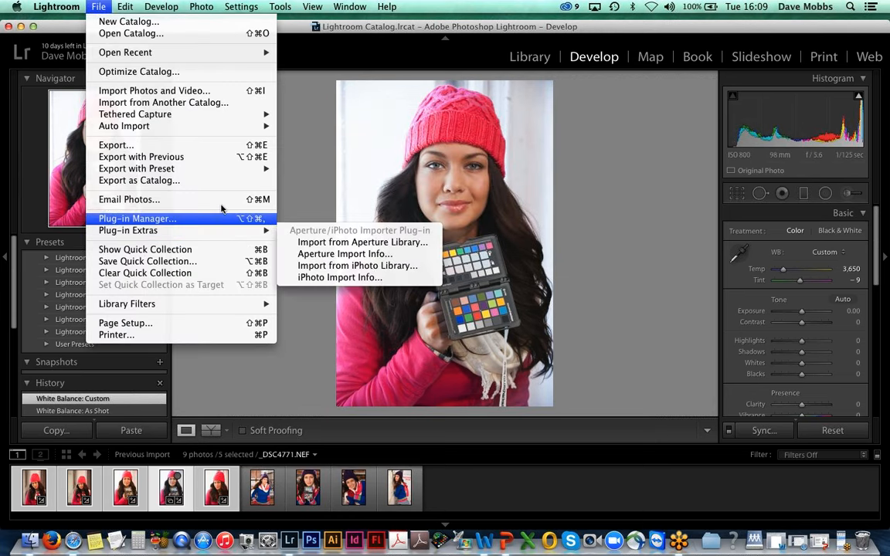
pyautogui.moveTo(232, 168)
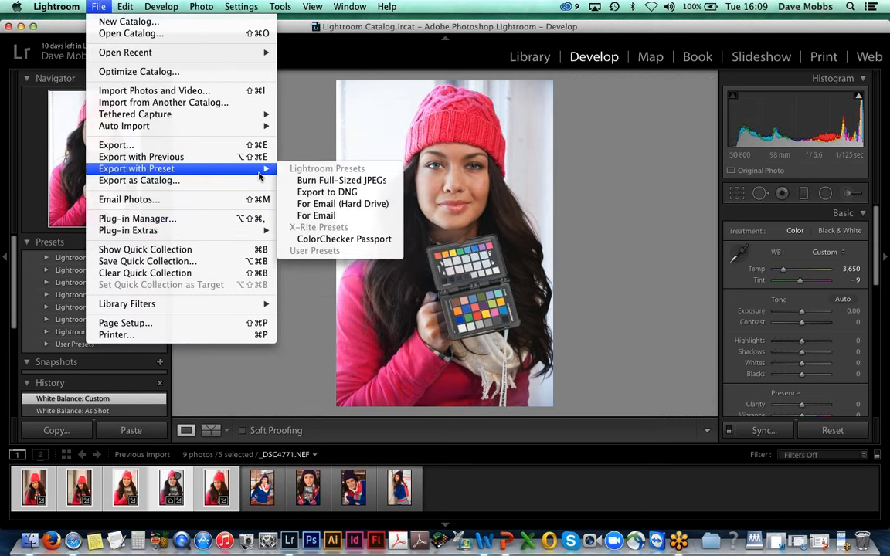
pyautogui.click(324, 239)
pyautogui.write('Ni')
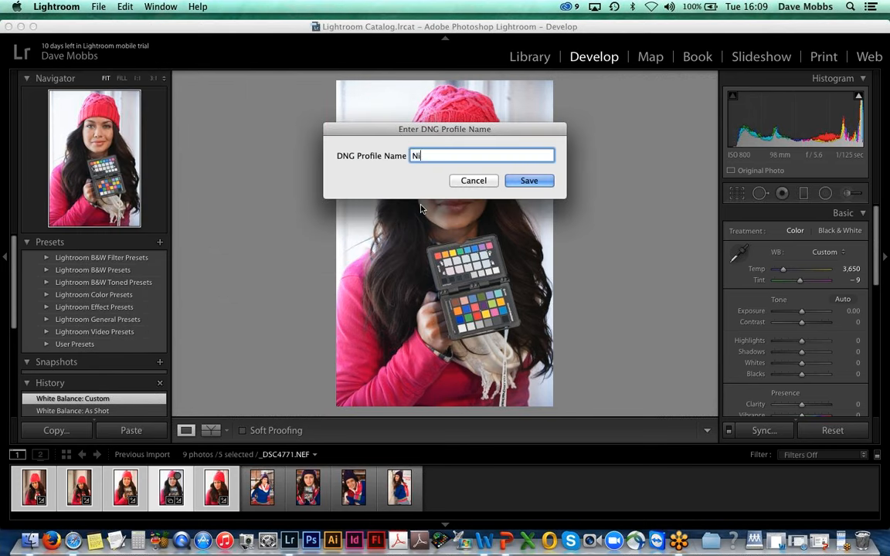
pyautogui.write('kon D3 x-rite webinar')
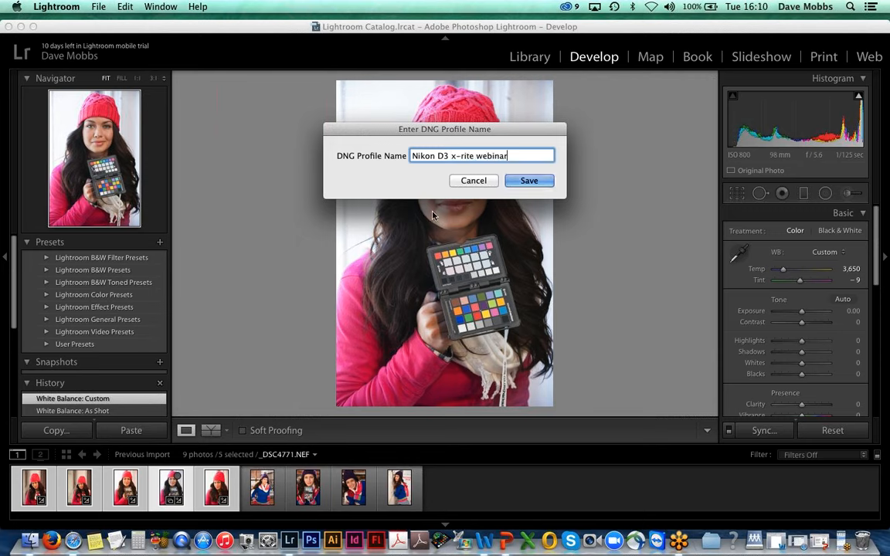
pyautogui.click(527, 180)
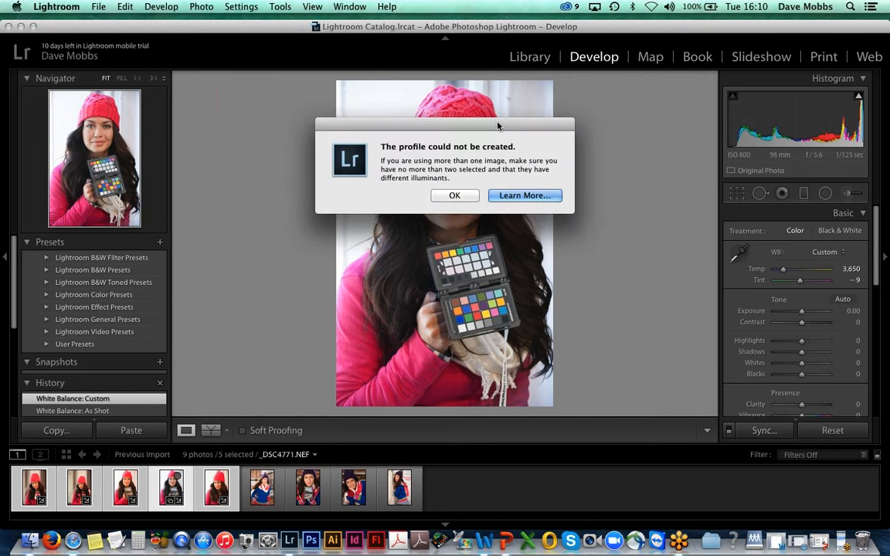
pyautogui.moveTo(449, 116); pyautogui.dragTo(363, 126)
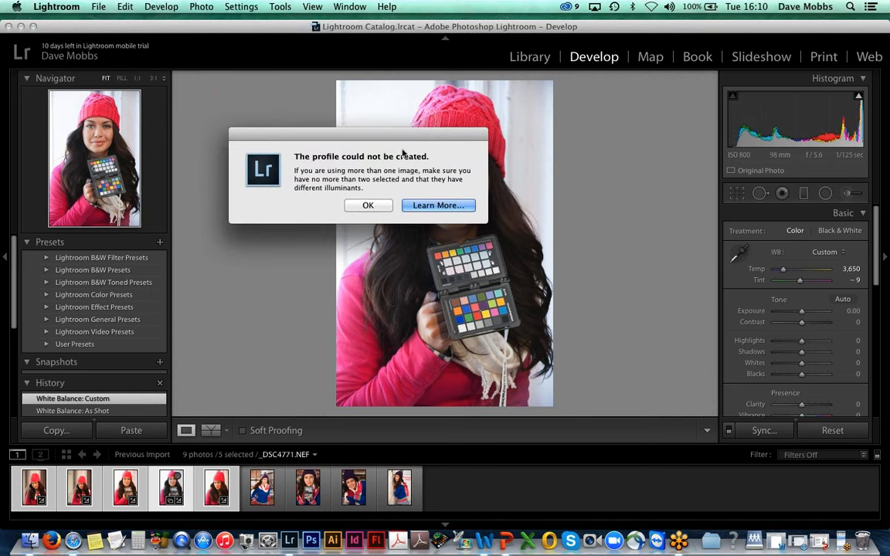
pyautogui.click(369, 207)
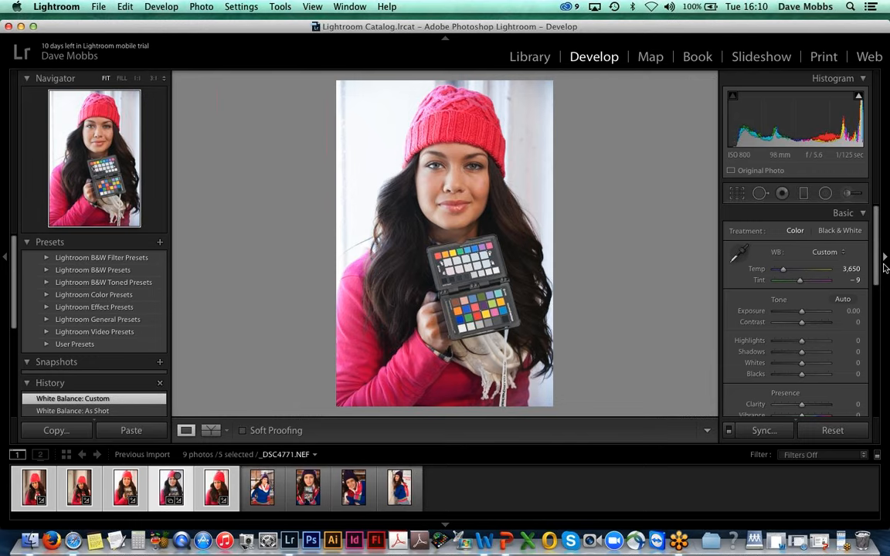
# Step: Set the Camera Calibration profile of _DSC4771.NEF to Nikon D3 webinar
pyautogui.scroll(-5, 874, 285)
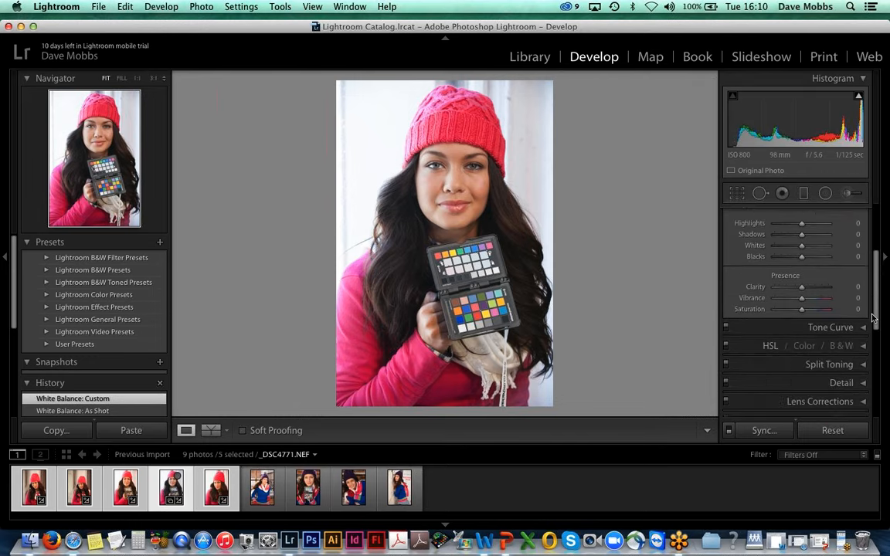
pyautogui.scroll(-5, 874, 317)
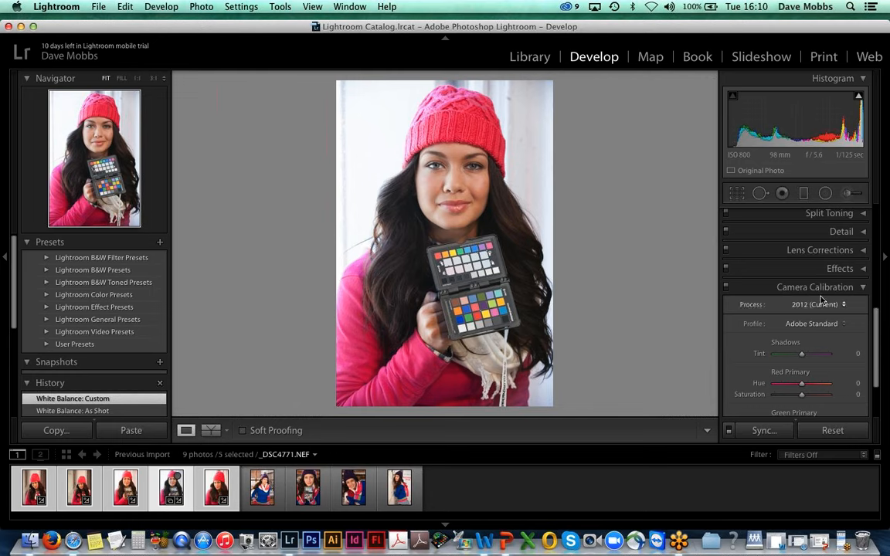
pyautogui.click(811, 324)
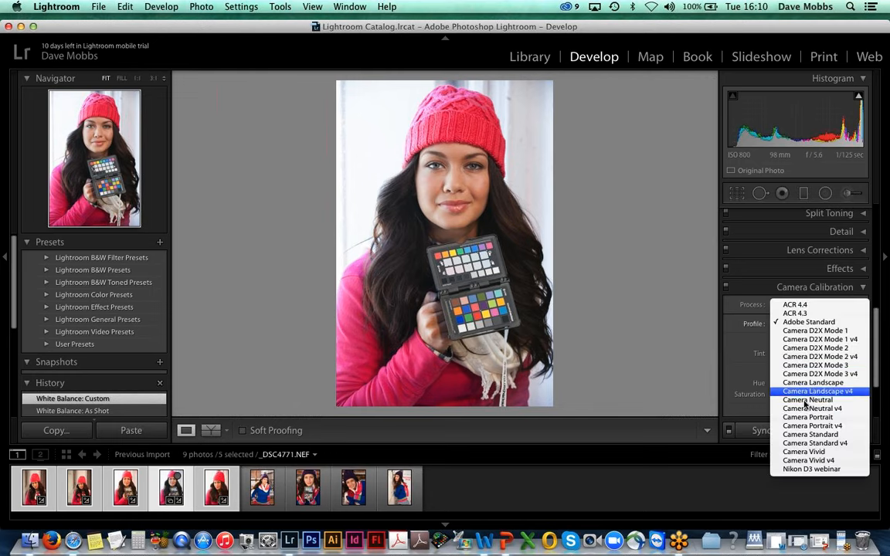
pyautogui.click(801, 469)
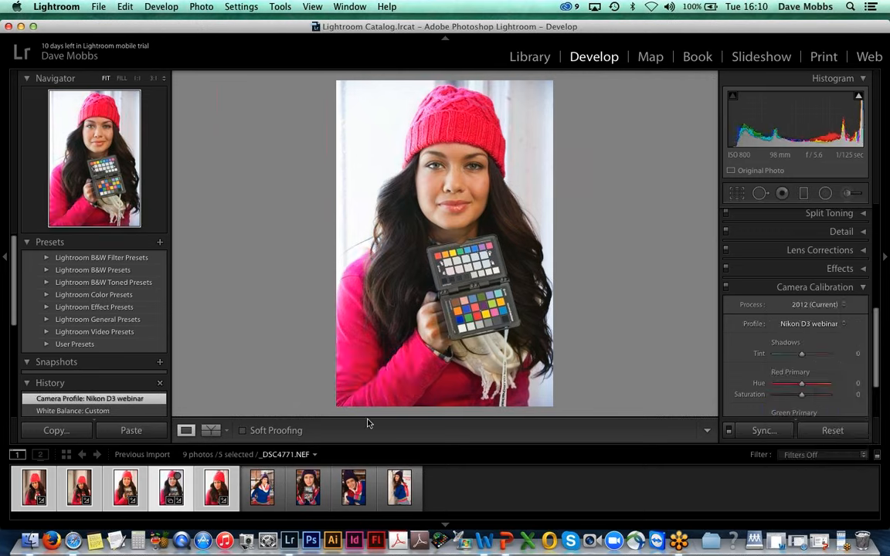
# Step: Compare the portrait before and after side by side, return to the single view and check the image close up
pyautogui.click(227, 431)
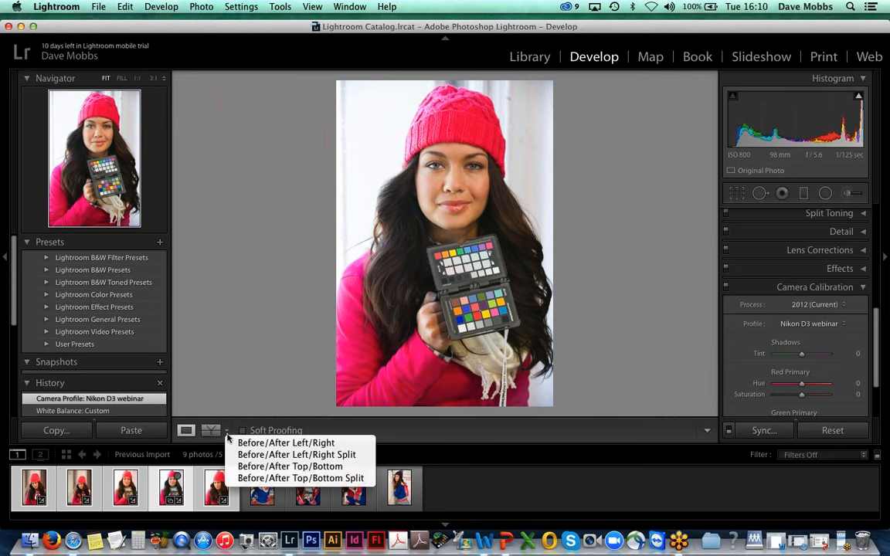
pyautogui.click(279, 454)
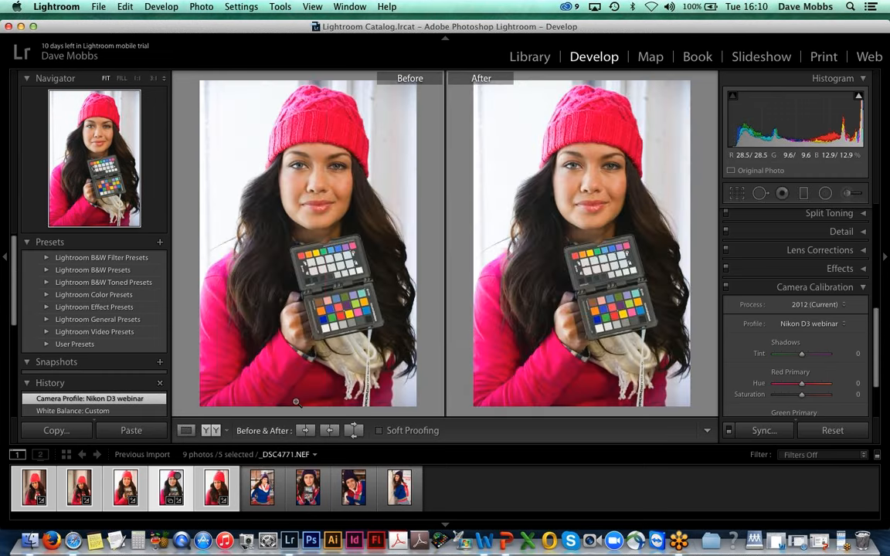
pyautogui.click(185, 430)
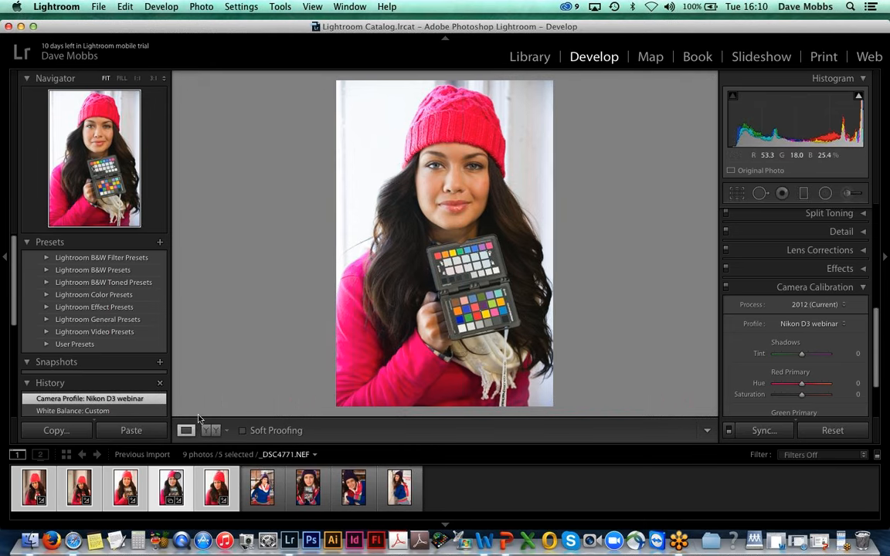
pyautogui.click(422, 285)
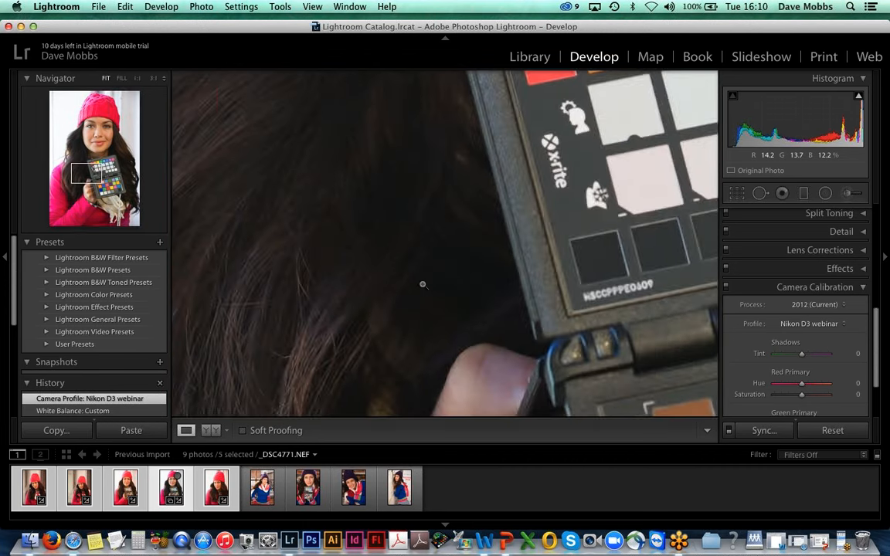
pyautogui.click(421, 284)
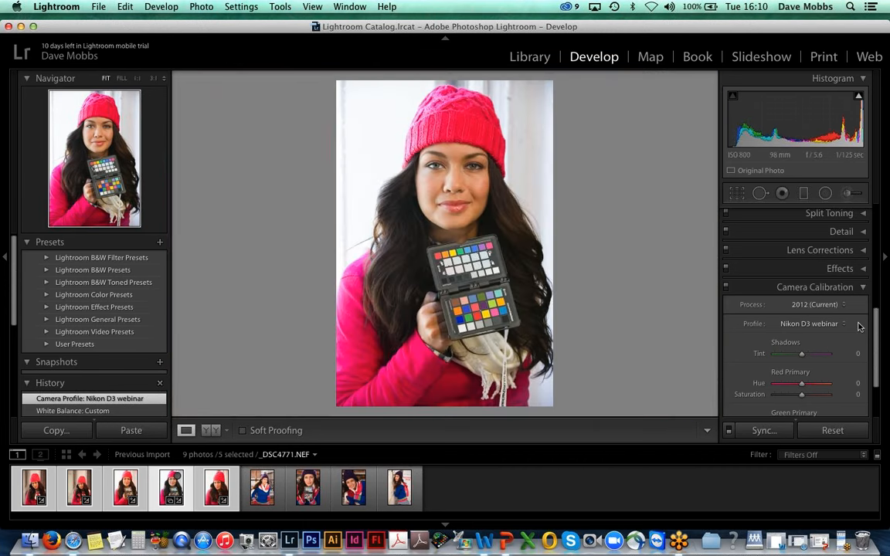
# Step: Try the Adobe Standard profile on _DSC4771.NEF in a before/after comparison, and copy the Before settings back to the After version
pyautogui.click(817, 324)
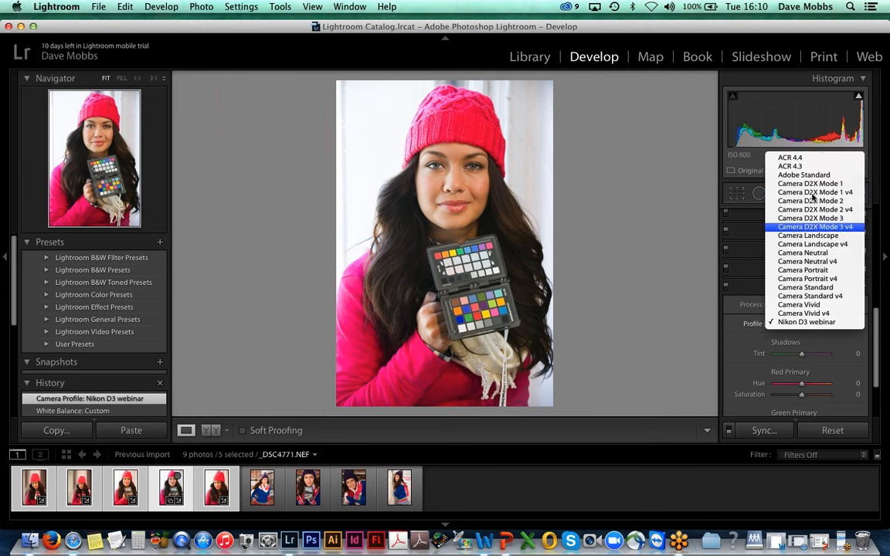
pyautogui.click(734, 164)
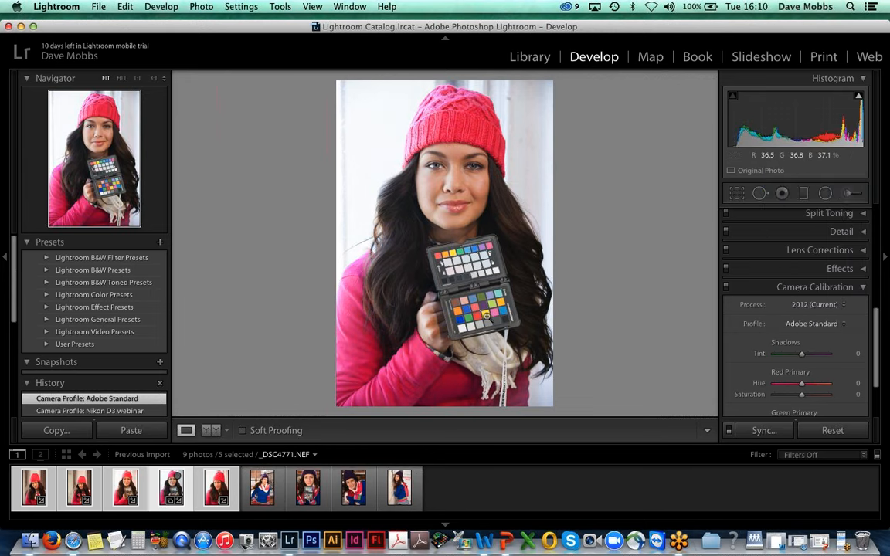
pyautogui.click(207, 431)
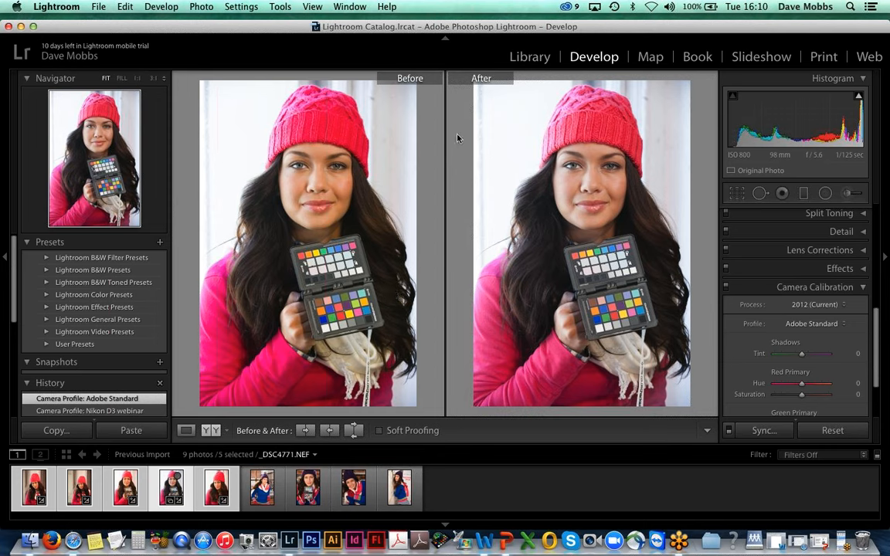
pyautogui.click(308, 431)
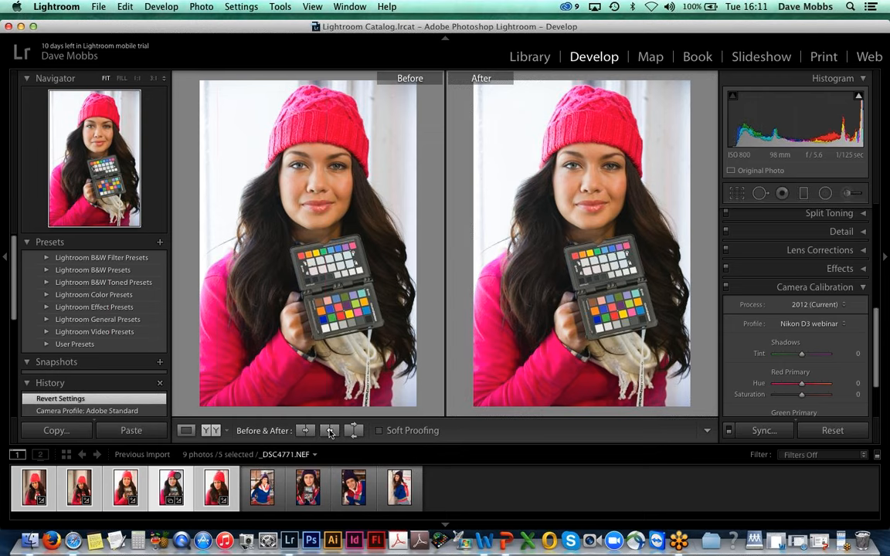
pyautogui.click(185, 430)
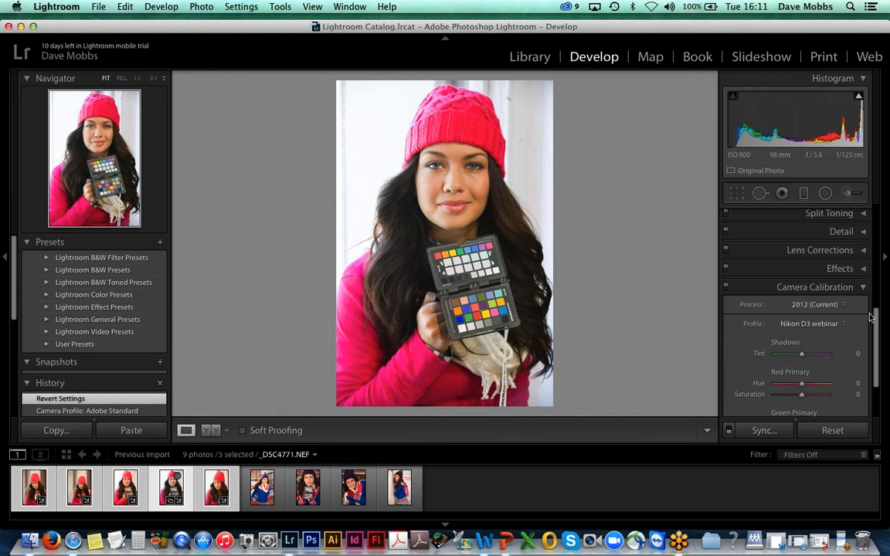
# Step: Compare the Adobe Standard profile with the before version of the portrait side by side, and reapply the Nikon D3 webinar profile
pyautogui.scroll(2, 788, 290)
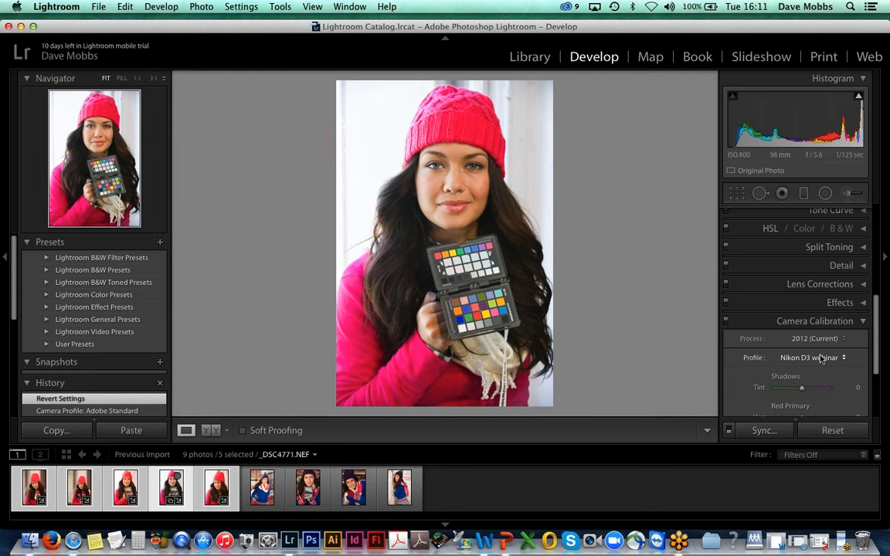
pyautogui.click(821, 358)
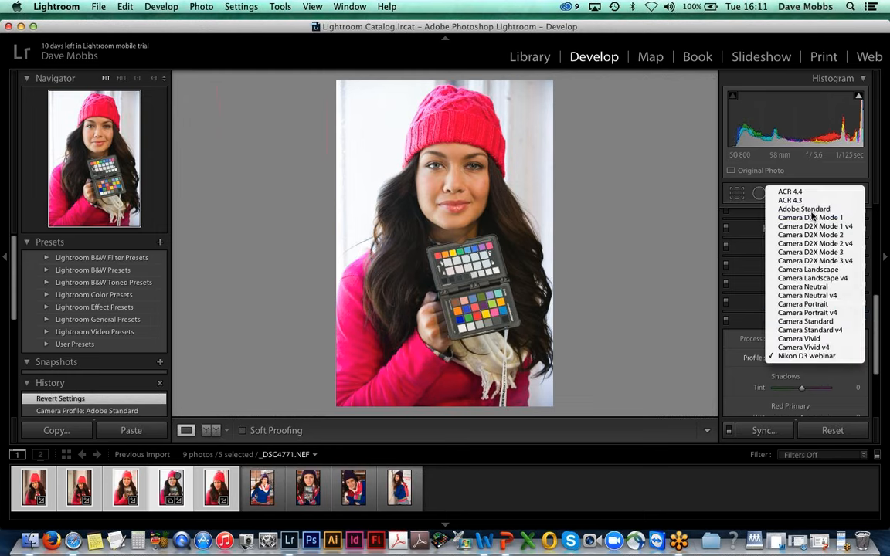
pyautogui.click(811, 215)
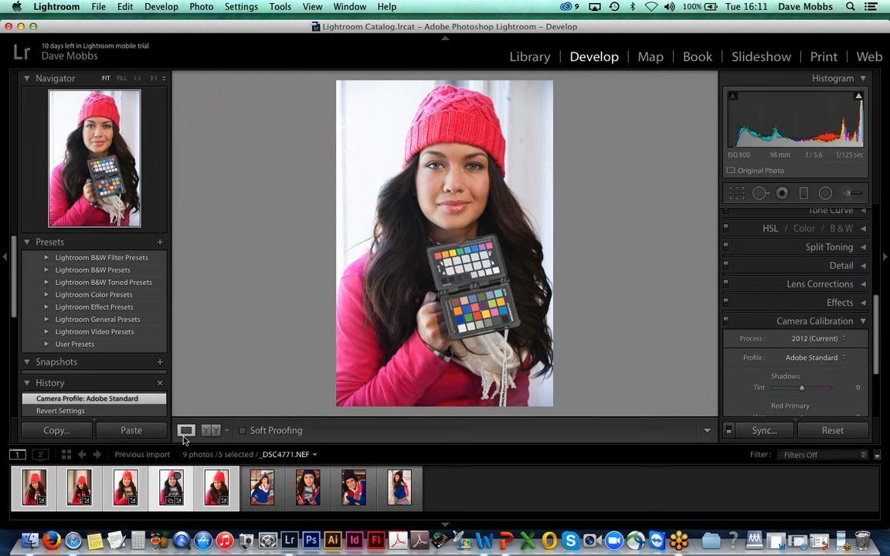
pyautogui.click(210, 430)
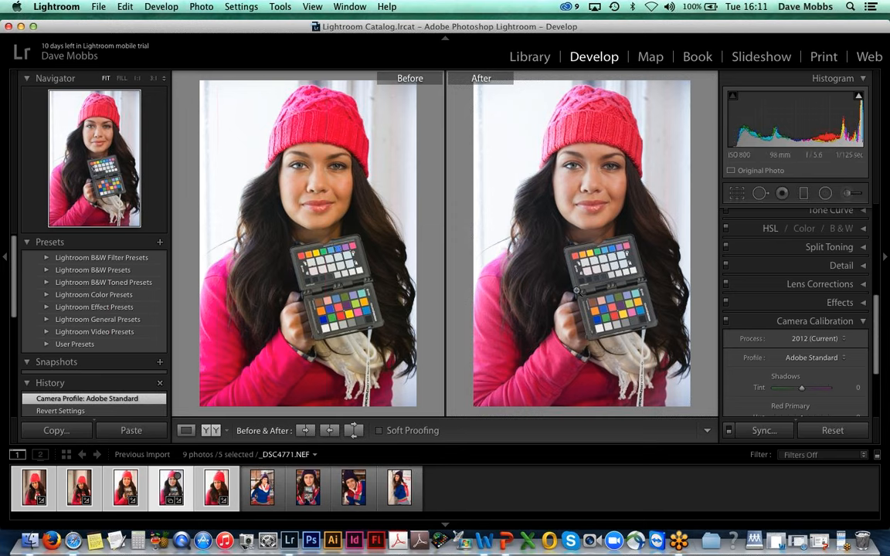
pyautogui.click(812, 357)
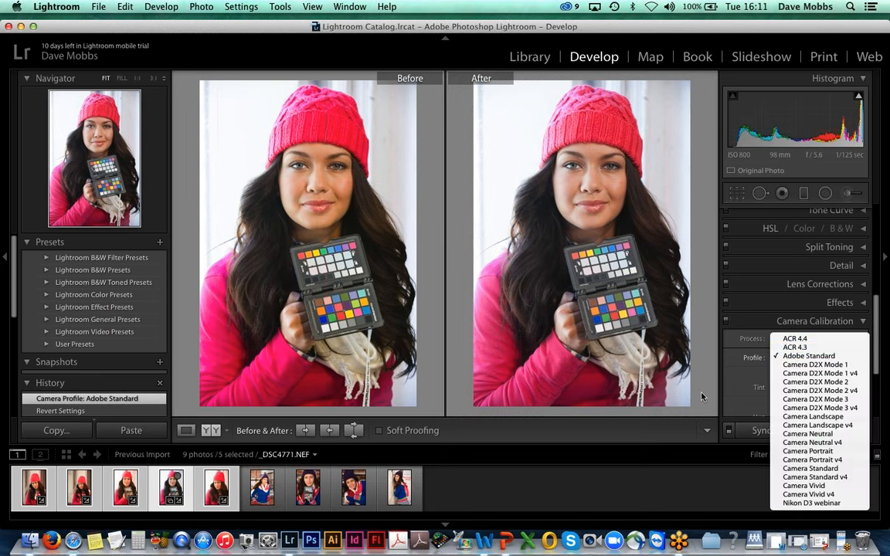
pyautogui.click(168, 391)
pyautogui.click(185, 430)
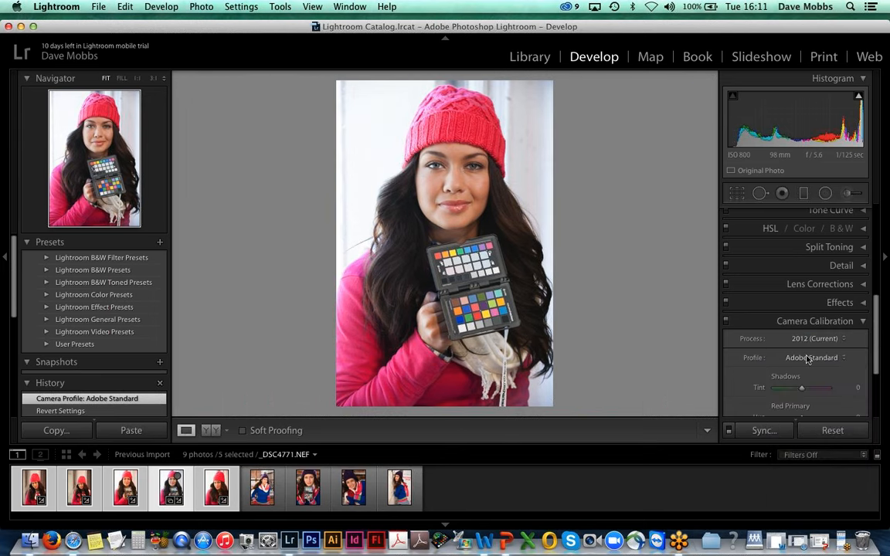
pyautogui.click(813, 357)
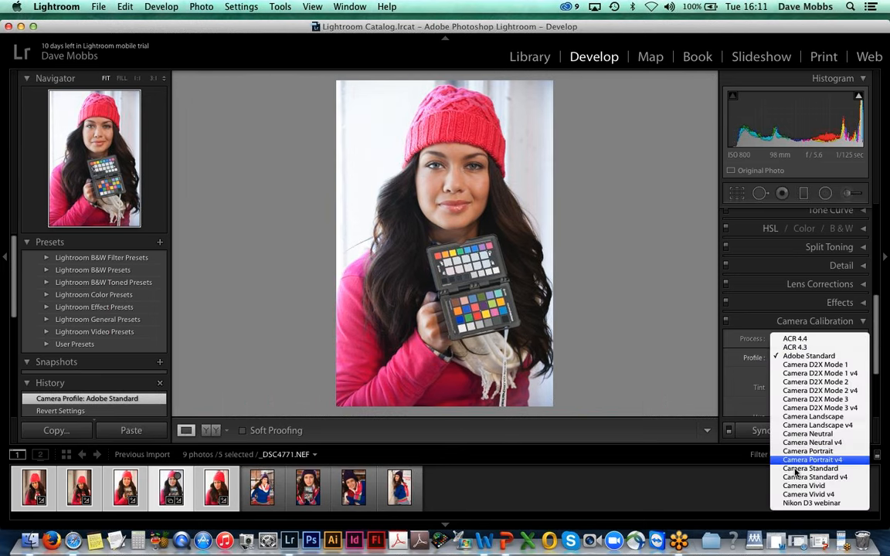
pyautogui.click(804, 503)
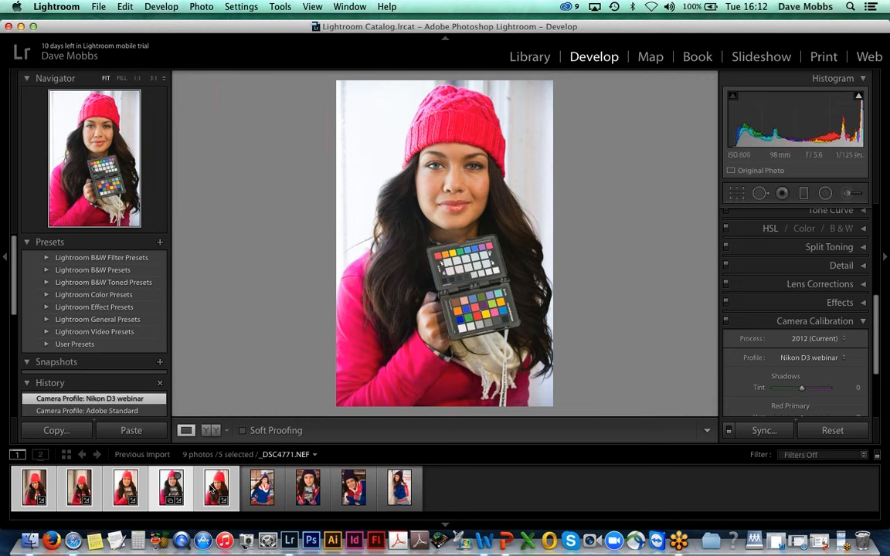
# Step: Review the other selected red-hat portraits that still use the Adobe Standard profile
pyautogui.click(136, 488)
pyautogui.click(78, 488)
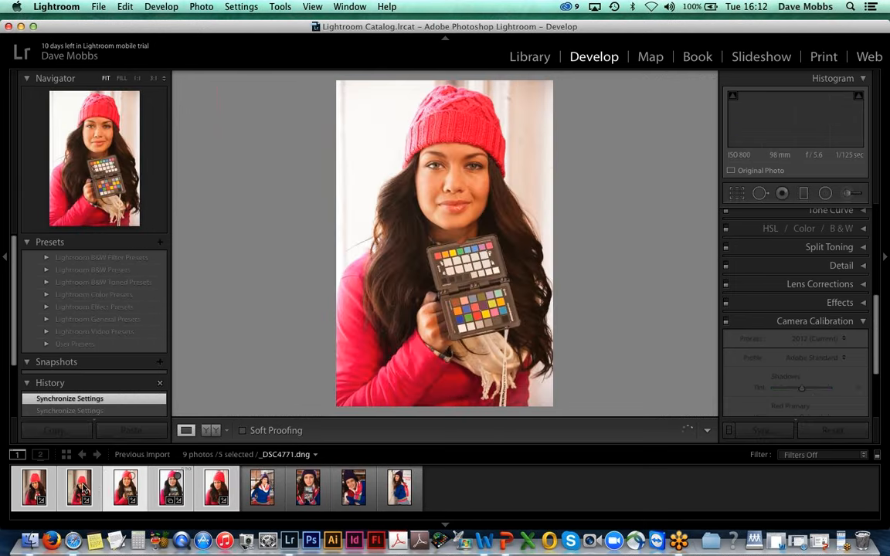
pyautogui.click(35, 488)
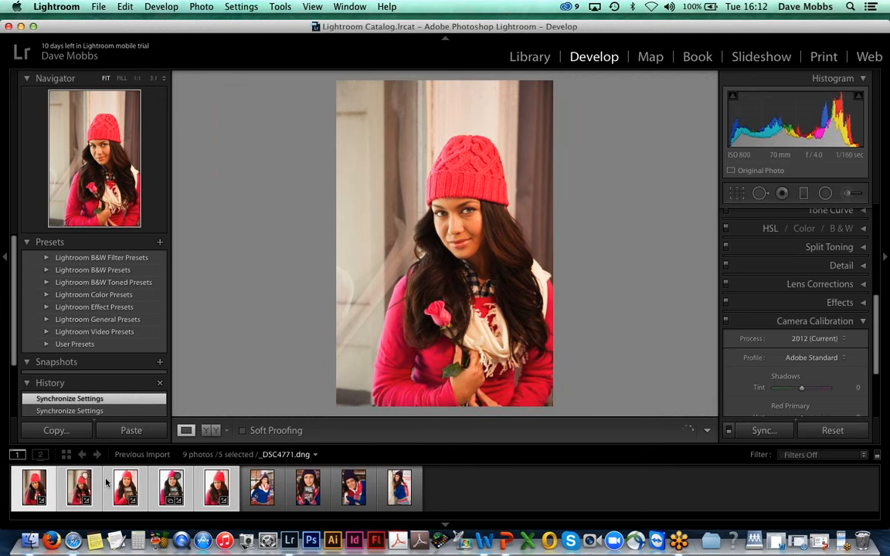
pyautogui.click(207, 493)
pyautogui.click(141, 487)
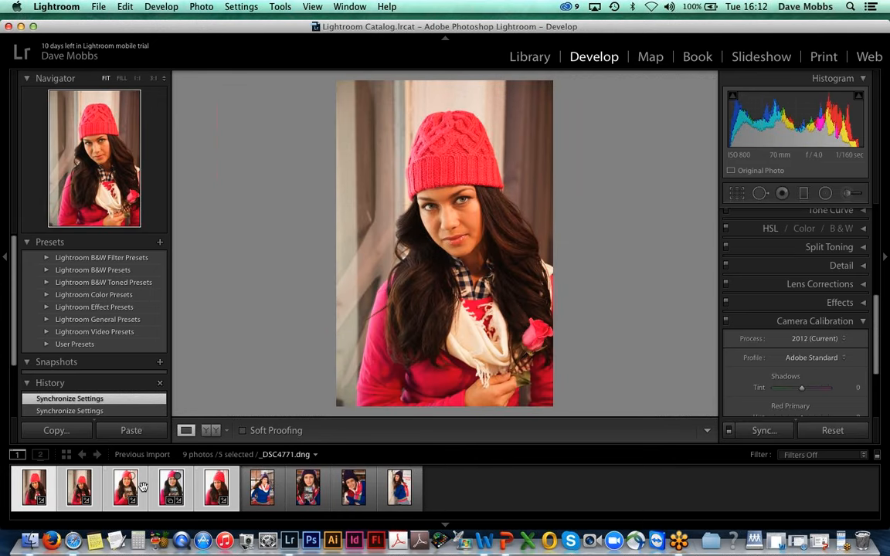
# Step: Synchronize the develop settings of _DSC4771.NEF, including White Balance and Calibration, to the other selected portraits
pyautogui.click(170, 491)
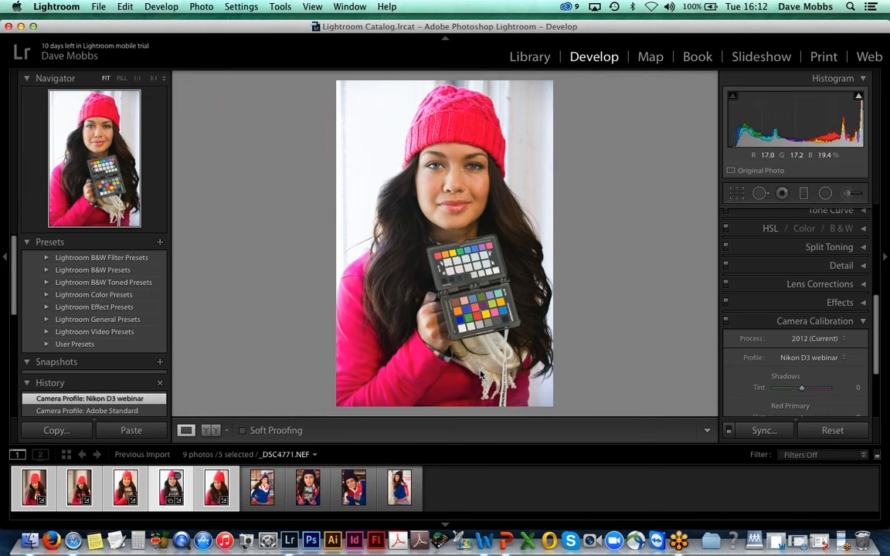
pyautogui.click(763, 430)
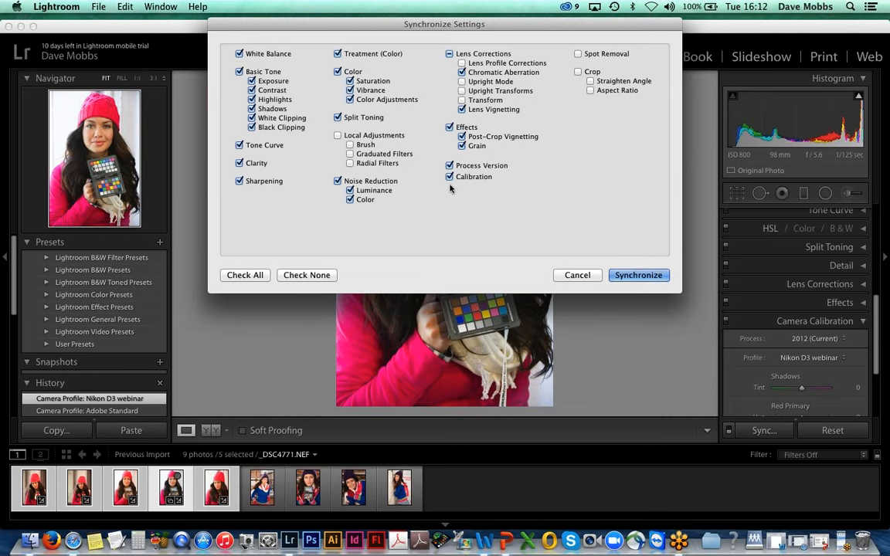
pyautogui.click(641, 276)
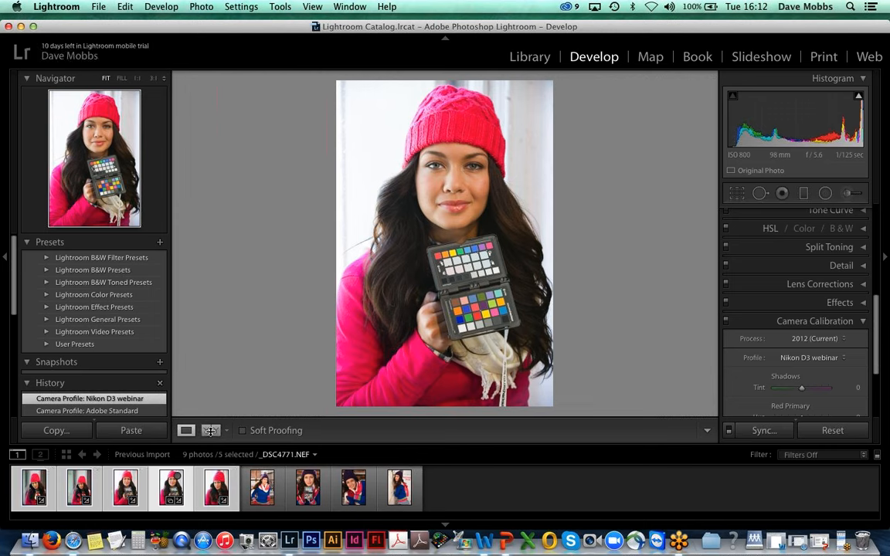
# Step: Check the synchronized colours on the other red-hat portraits, ending on _DSC4771.dng
pyautogui.click(215, 501)
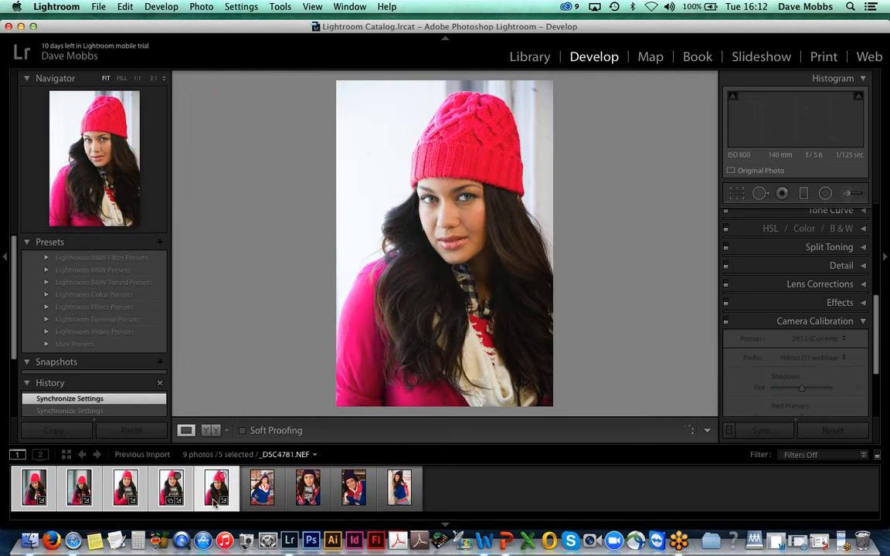
pyautogui.click(92, 488)
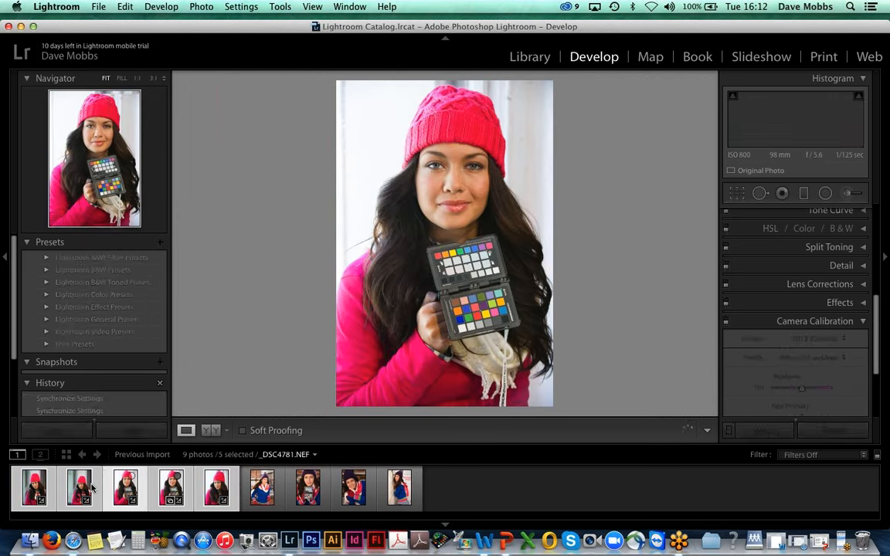
pyautogui.click(41, 491)
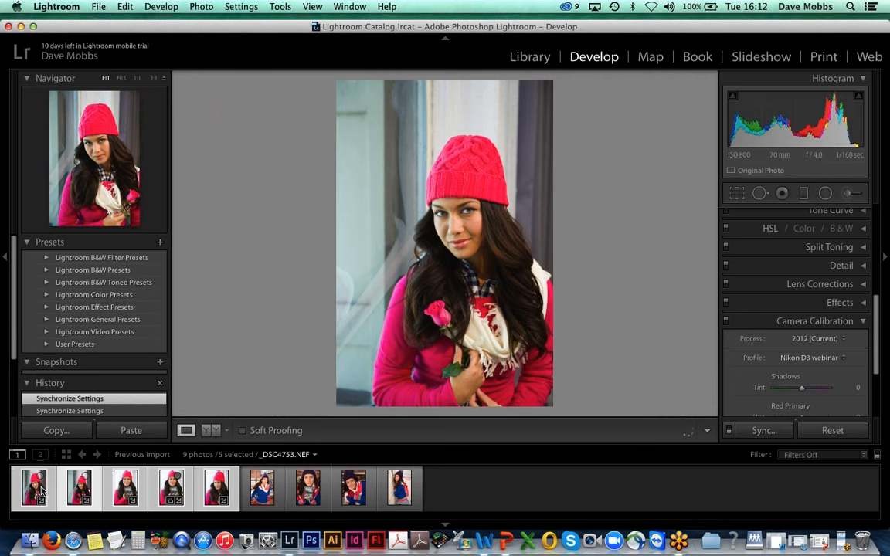
pyautogui.click(124, 488)
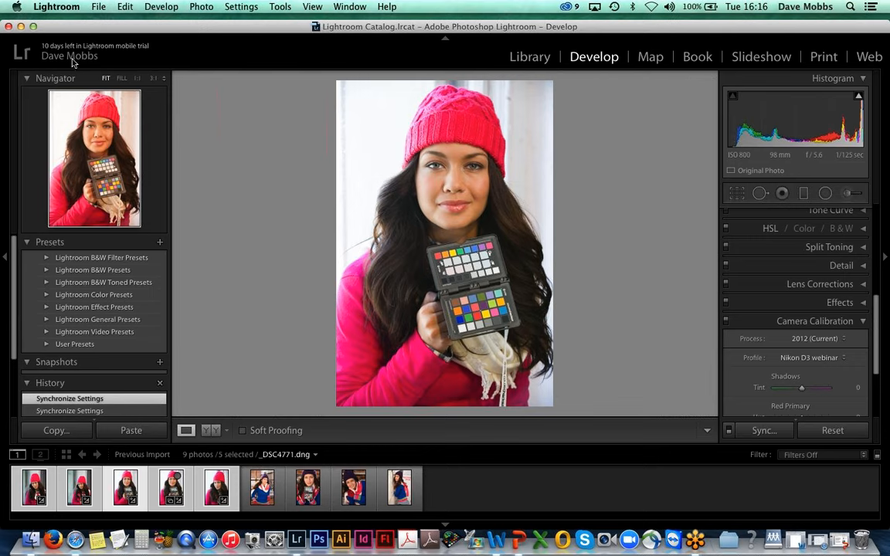
# Step: Minimize Lightroom, switch to the minimized PowerPoint presentation and show its Special Offers slide in the slide show
pyautogui.hotkey('shift', 'Tab')
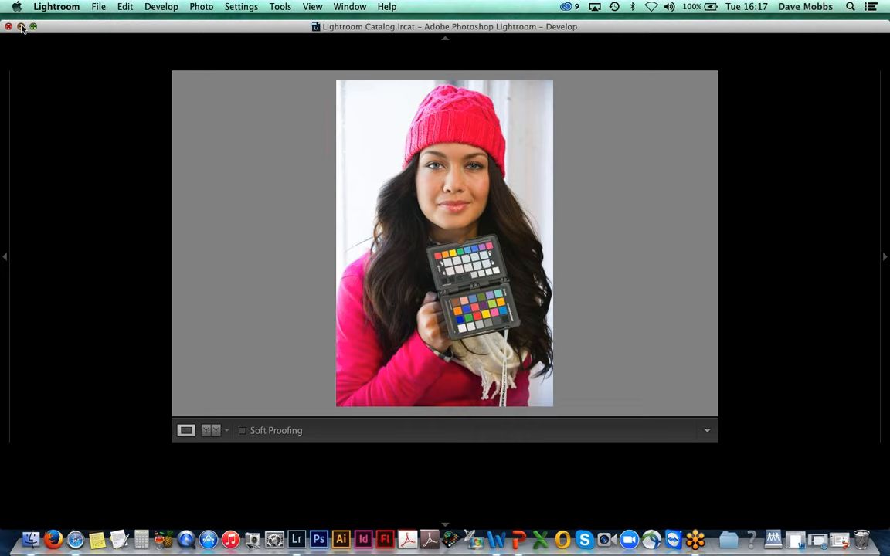
pyautogui.click(22, 27)
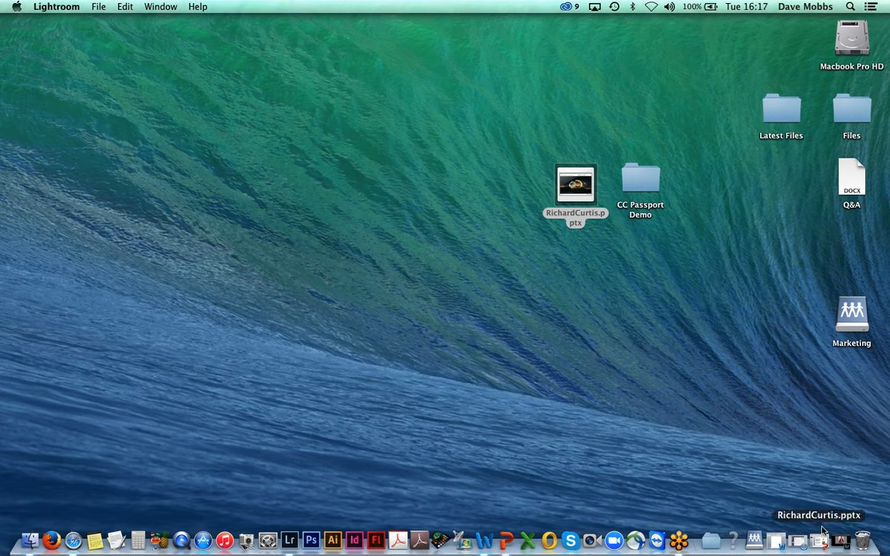
pyautogui.click(817, 541)
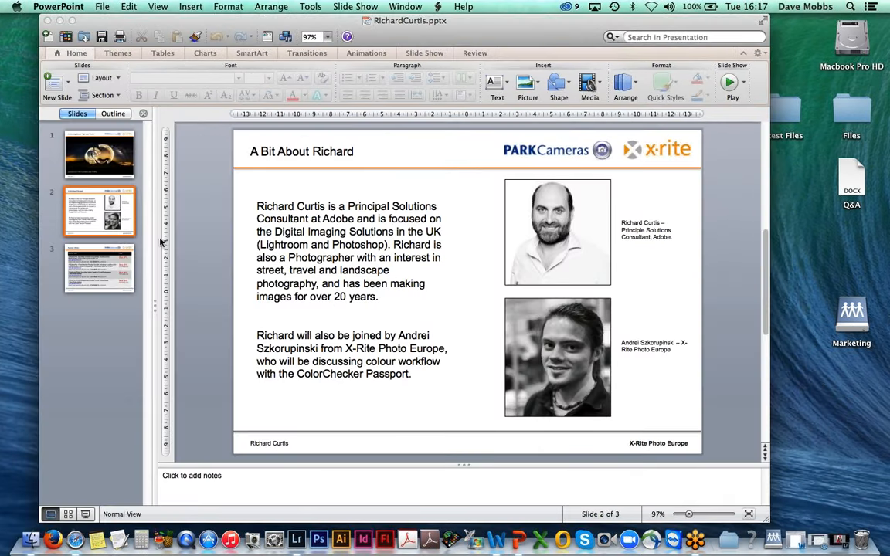
pyautogui.click(85, 515)
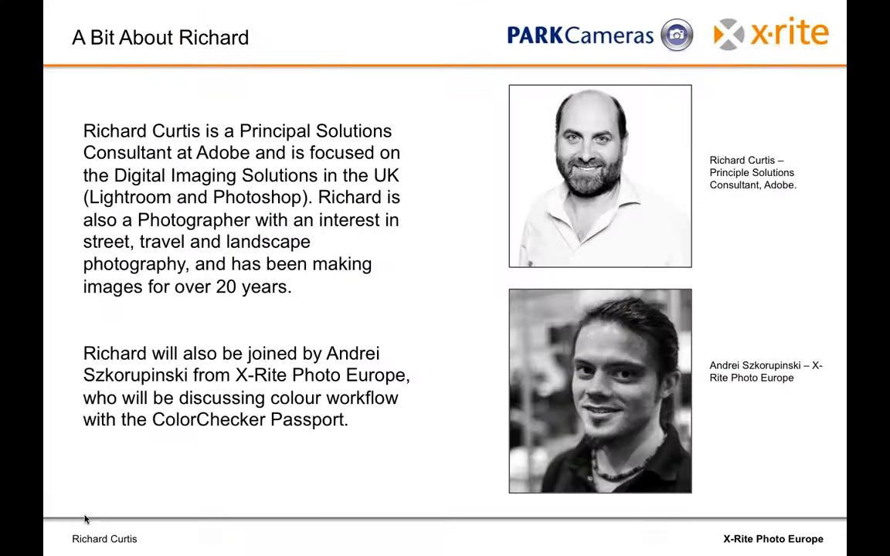
pyautogui.press('Right')
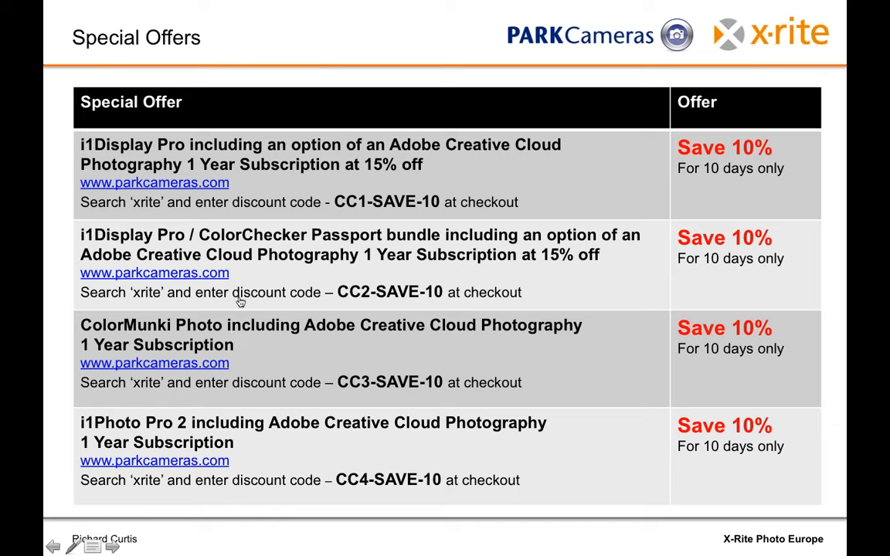